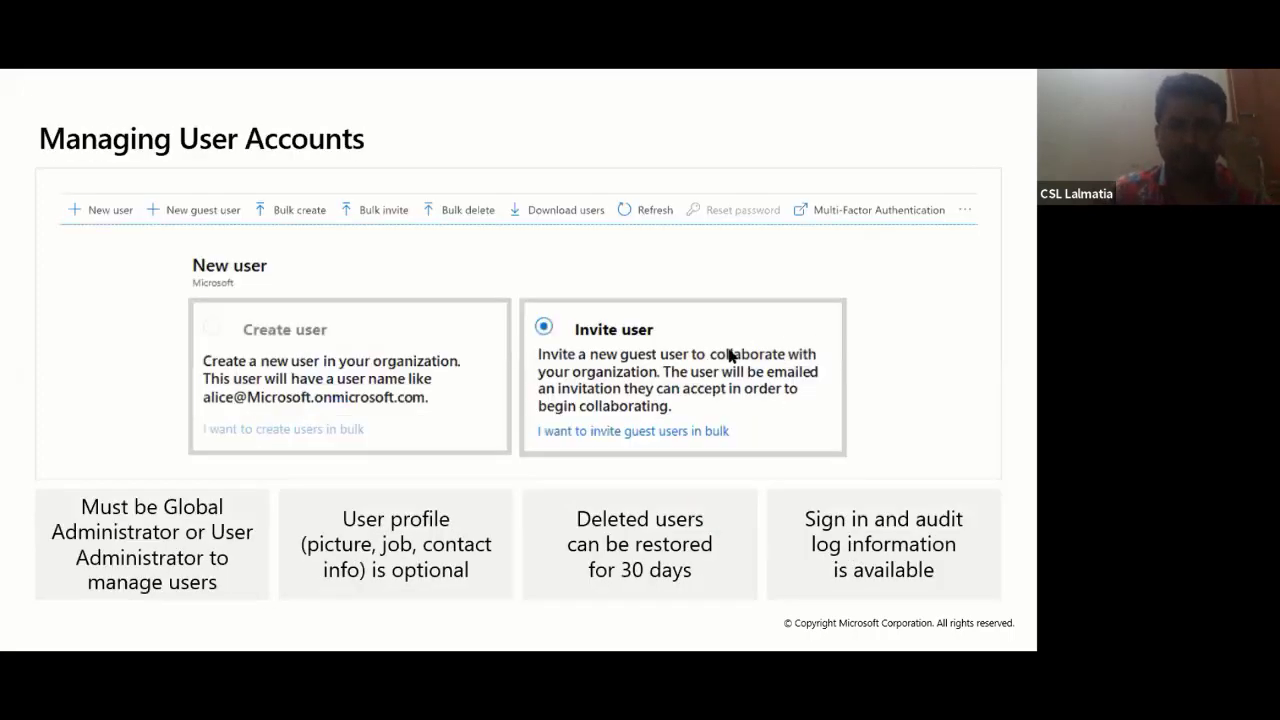
- Advance past the user and directory slides to the 'Lesson 03: Module 01 Lab and Review' title slide
{"action": "key", "text": "Right"}
{"action": "key", "text": "Right"}
{"action": "key", "text": "Right"}
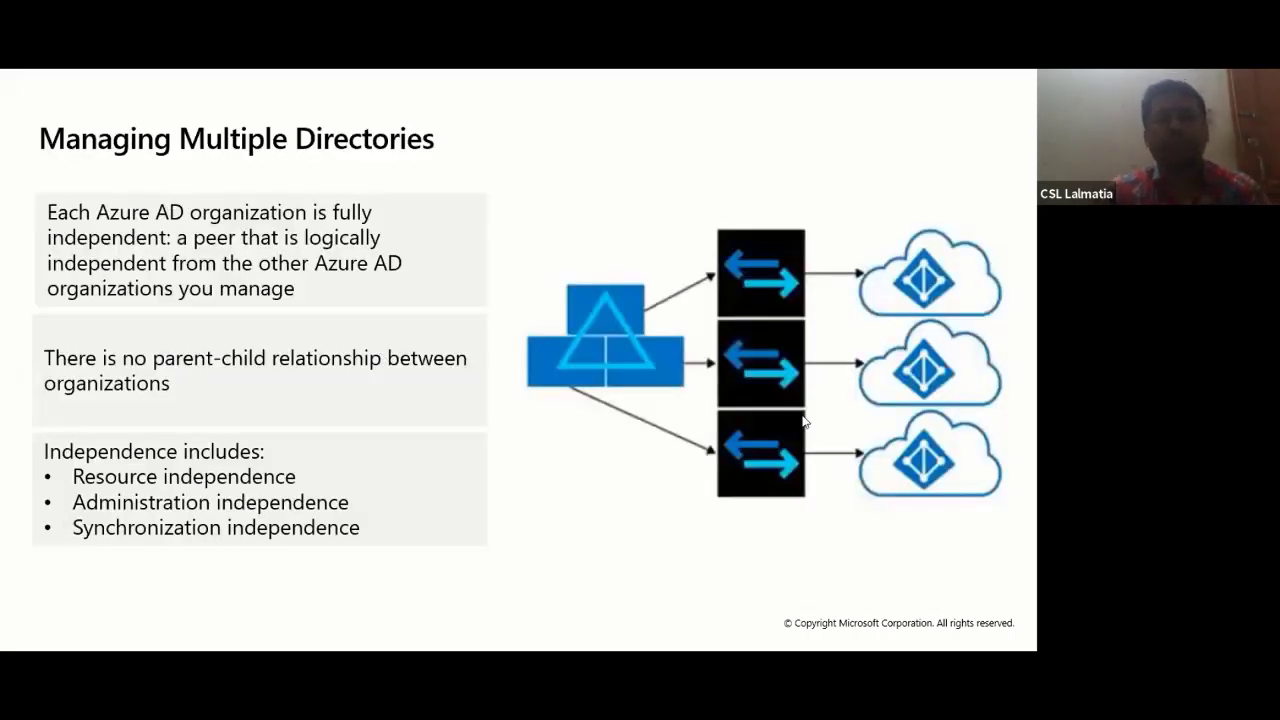
{"action": "key", "text": "Right"}
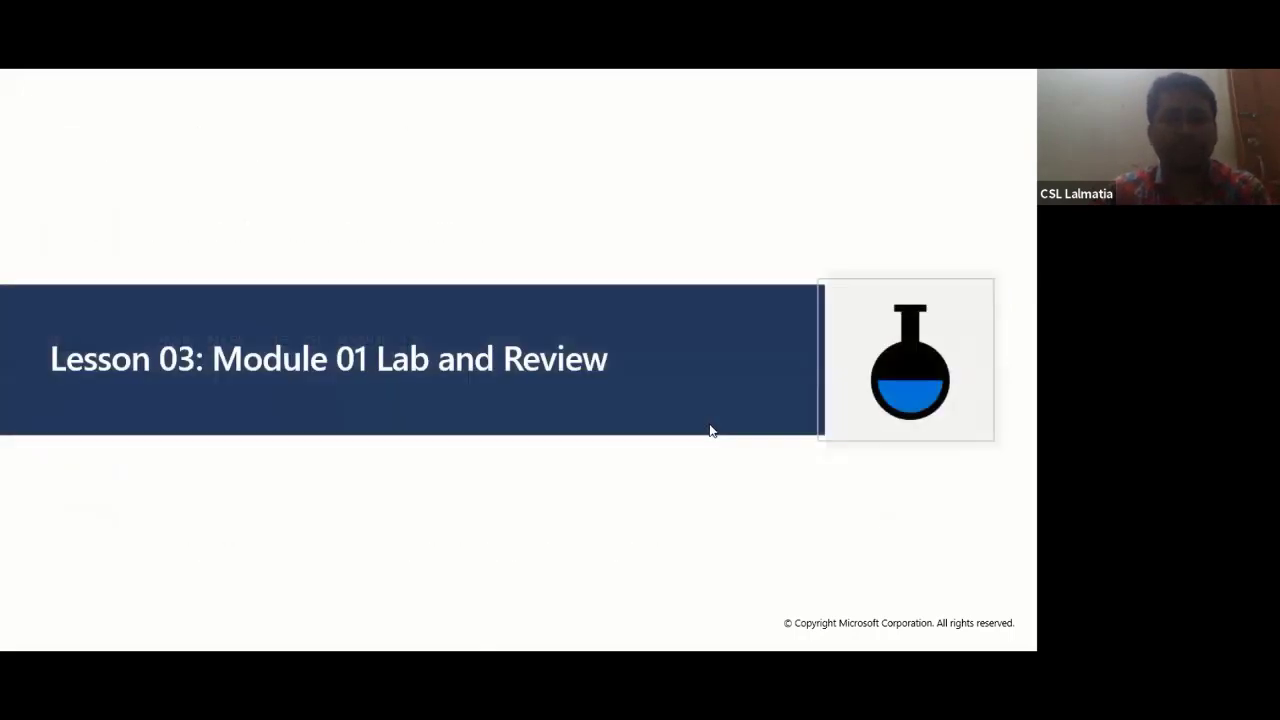
- Advance the slideshow to the 'Lab 01 – Manage Azure Active Directory identities' slide
{"action": "key", "text": "Right"}
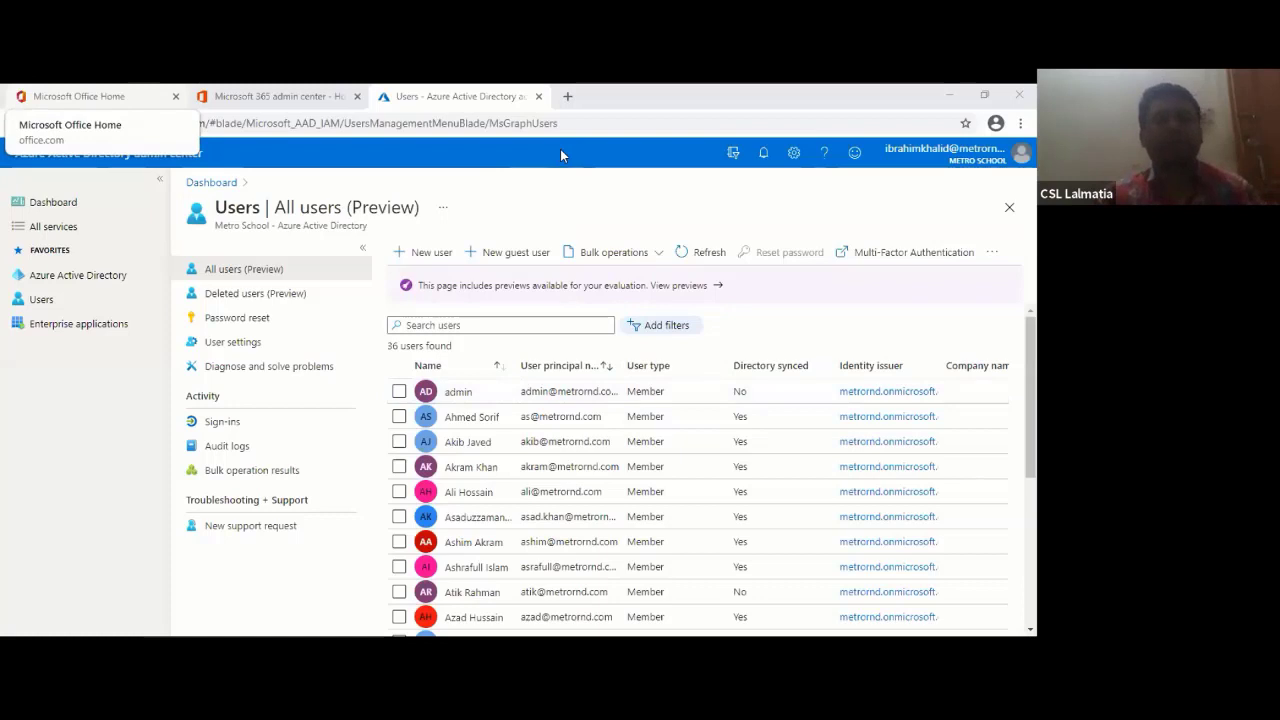
{"action": "left_click", "coordinate": [640, 126]}
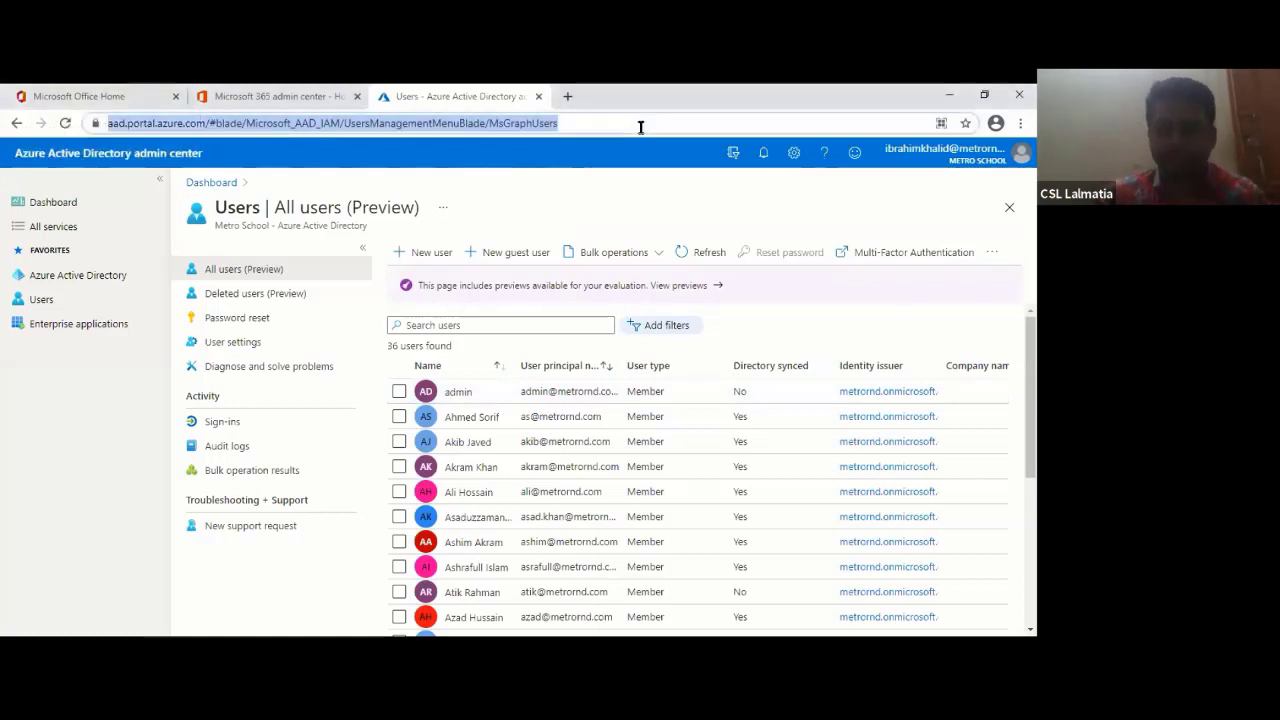
{"action": "key", "text": "Return"}
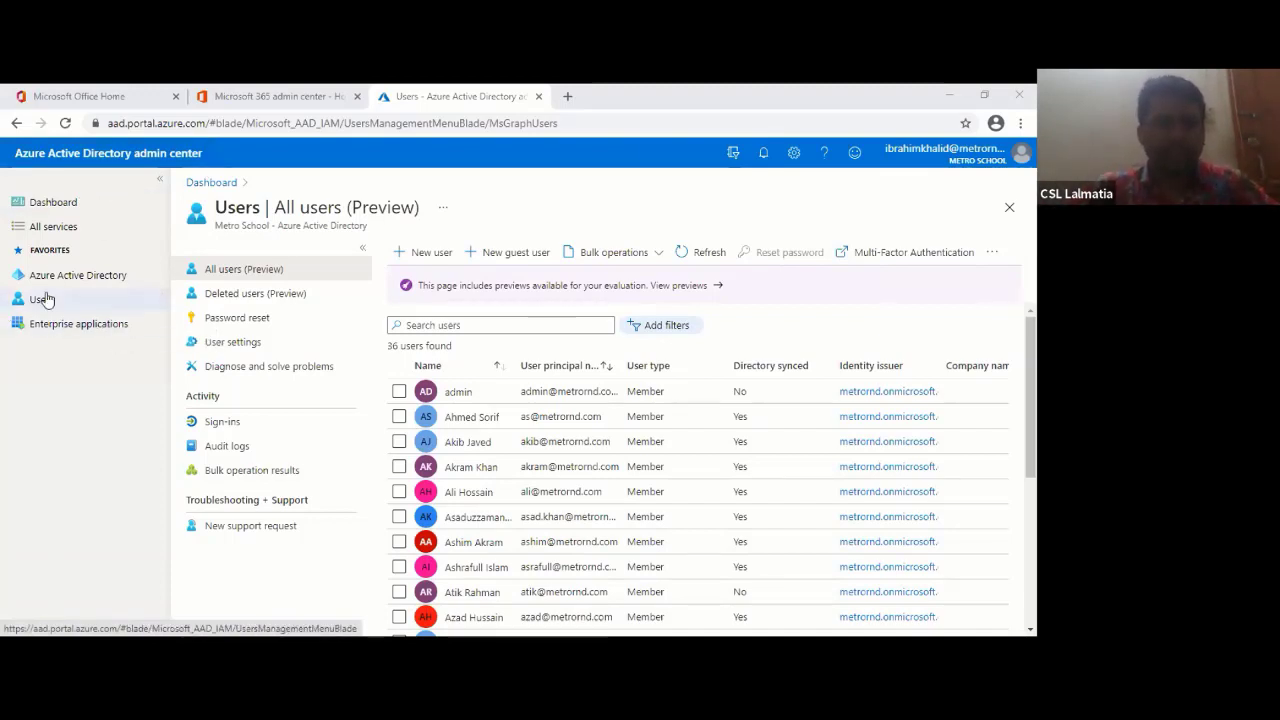
- Browse the All services list, then open Azure Active Directory from Favorites
{"action": "left_click", "coordinate": [66, 230]}
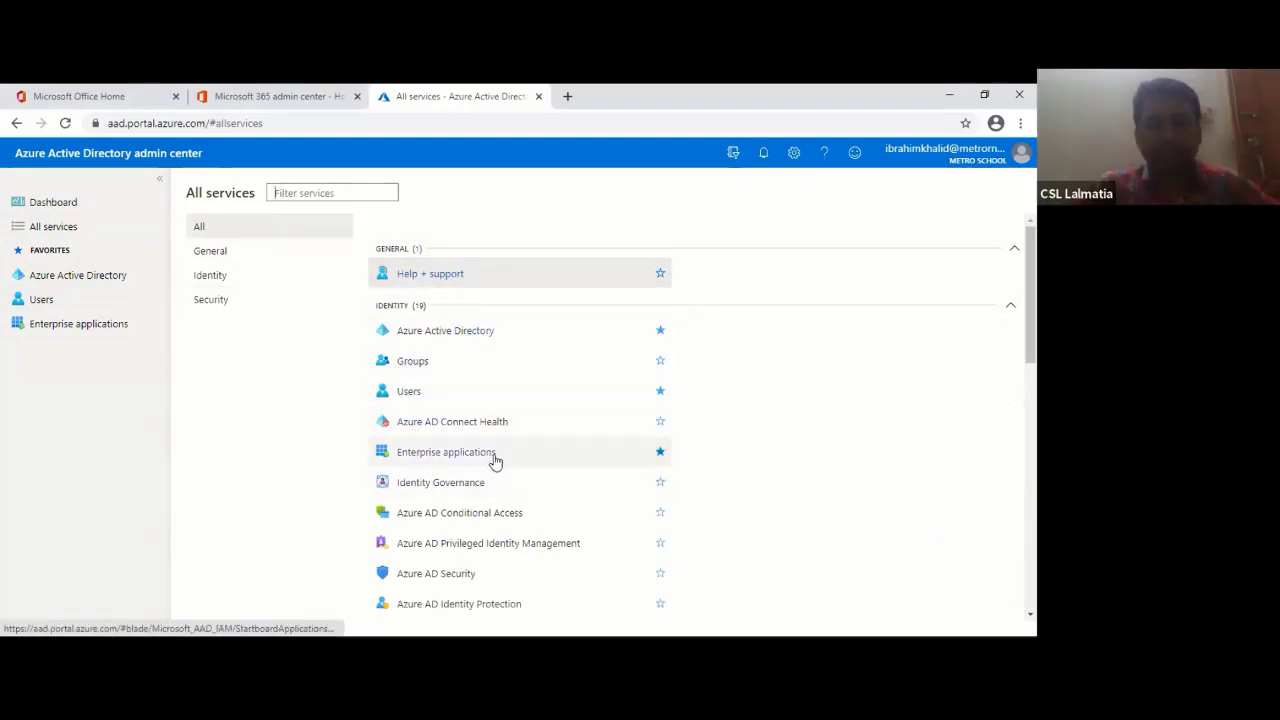
{"action": "scroll", "coordinate": [483, 500], "scroll_direction": "down", "scroll_amount": 10}
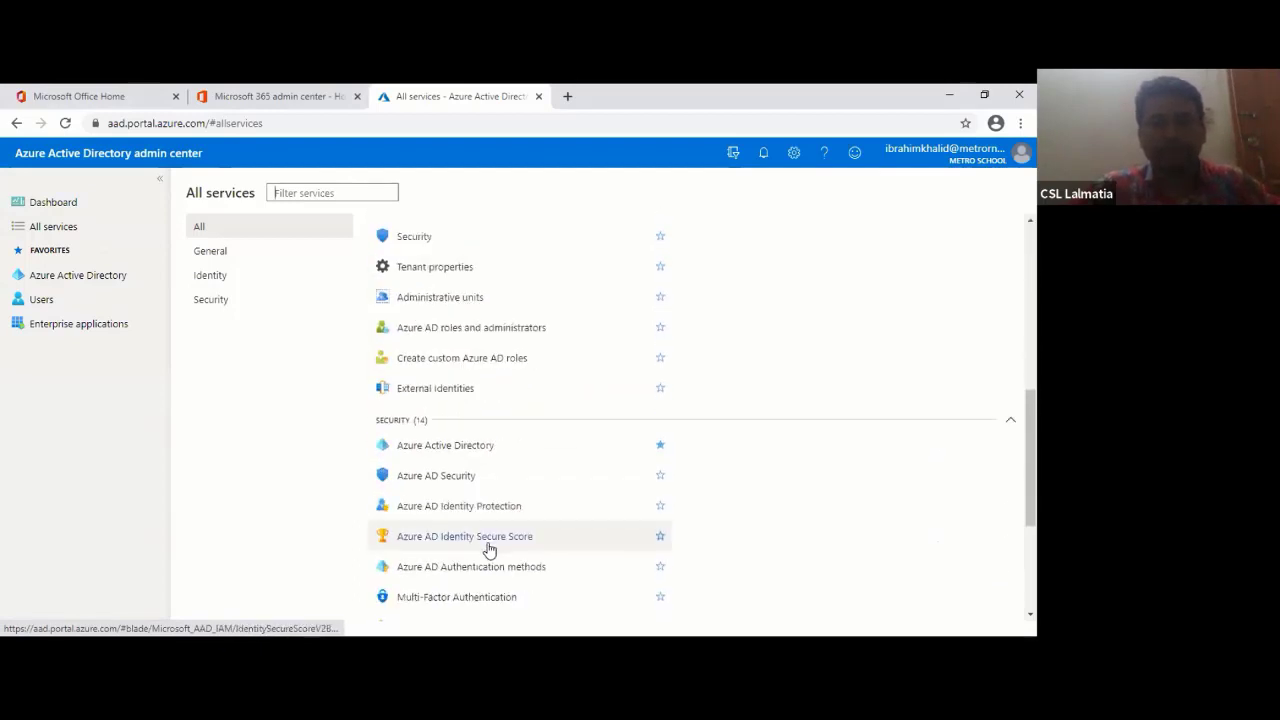
{"action": "scroll", "coordinate": [491, 551], "scroll_direction": "up", "scroll_amount": 3}
{"action": "left_click", "coordinate": [72, 280]}
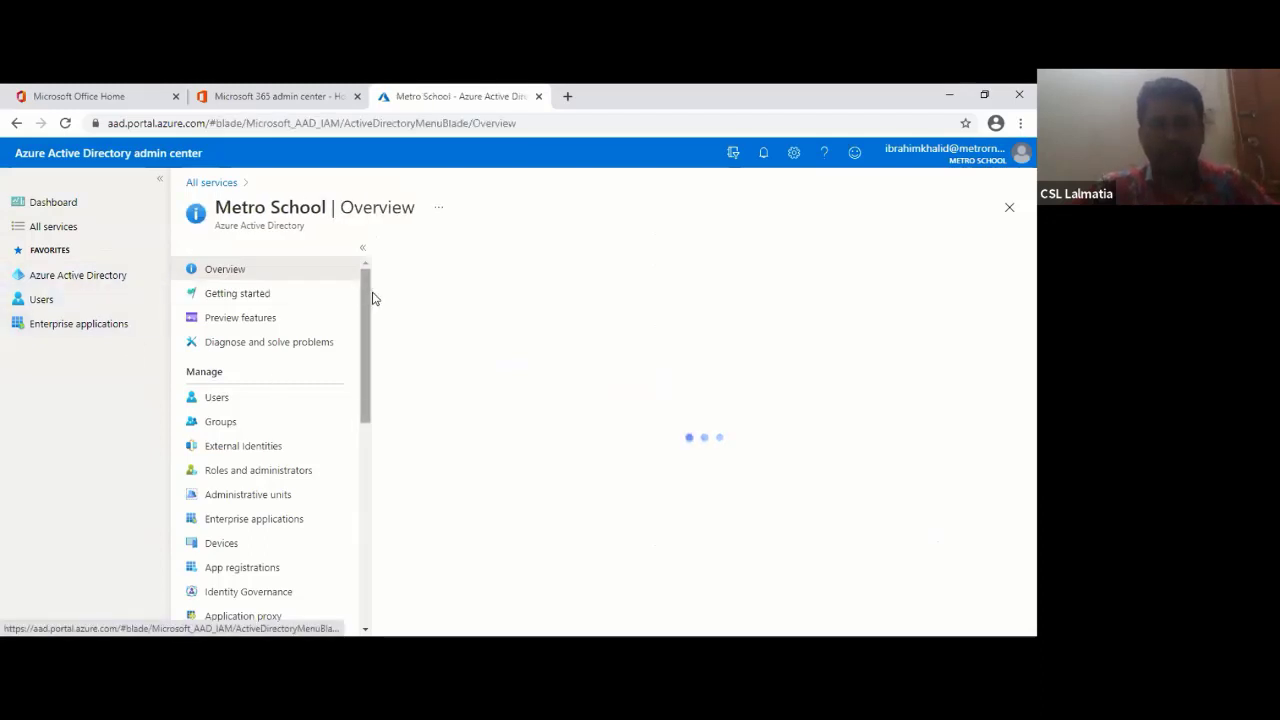
- Reload the Metro School overview, then flip between the Microsoft 365 admin center and directory tabs
{"action": "left_click_drag", "start_coordinate": [371, 295], "coordinate": [369, 349]}
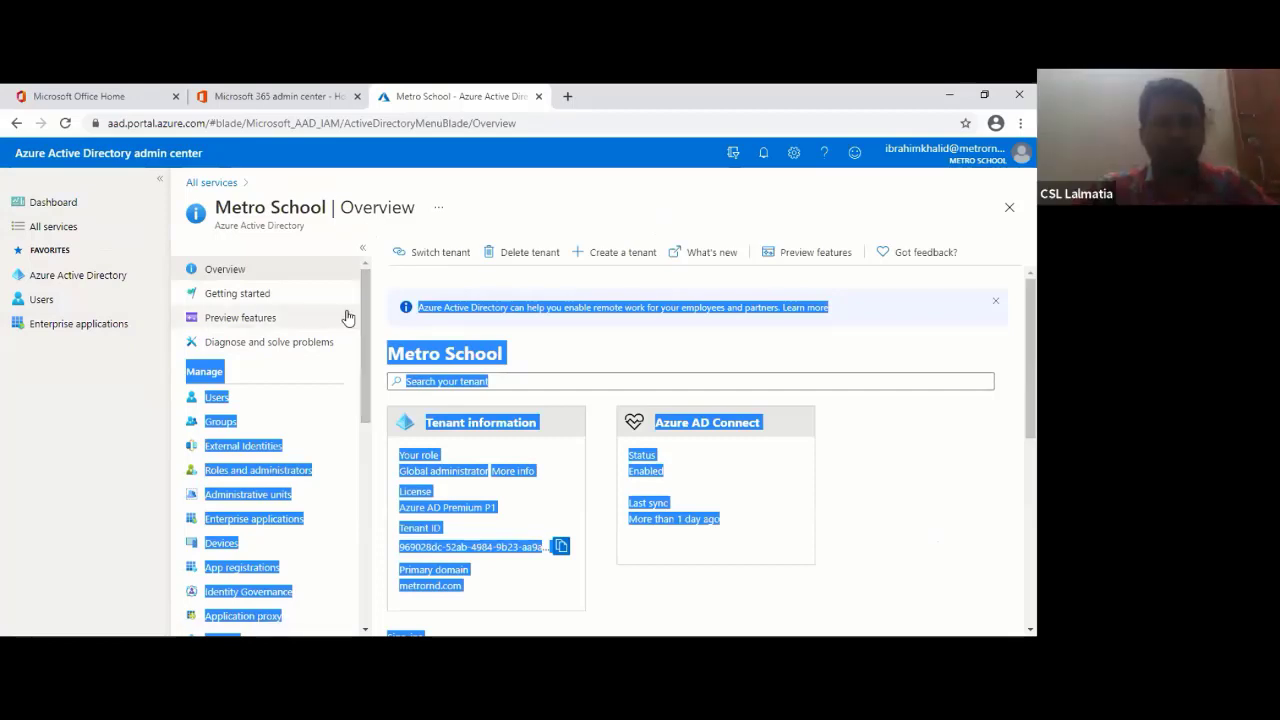
{"action": "left_click", "coordinate": [109, 281]}
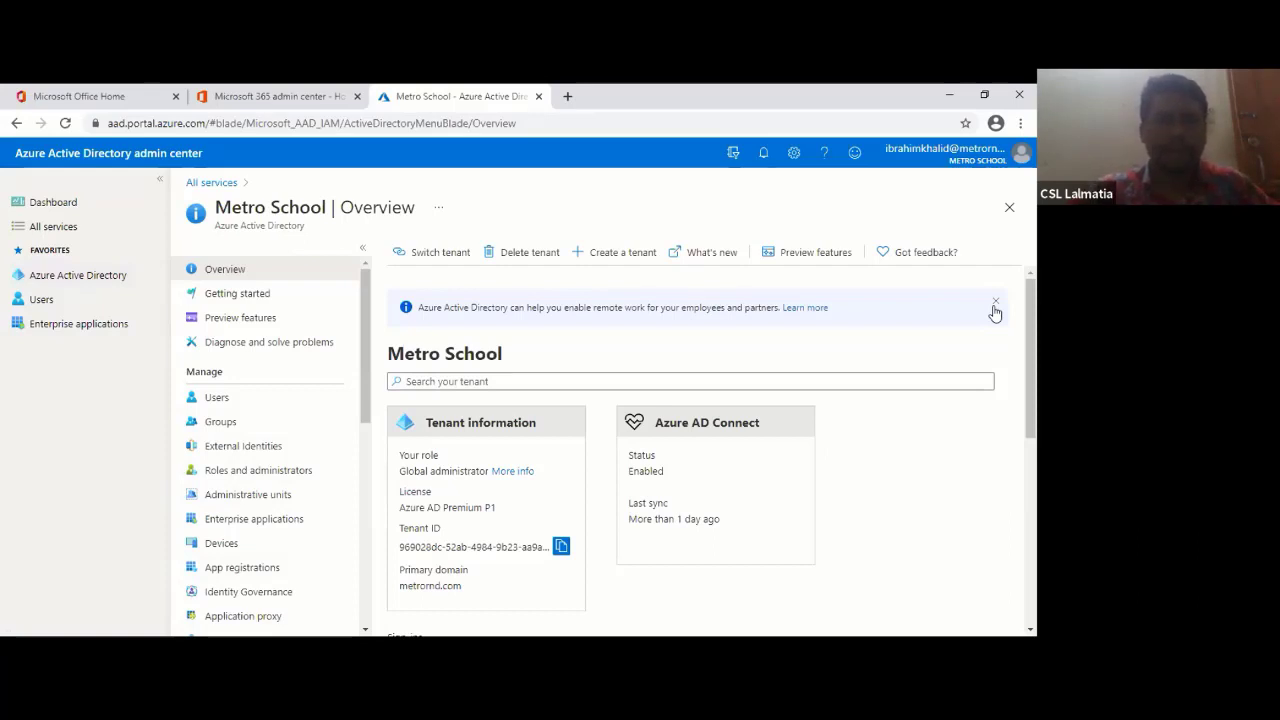
{"action": "left_click", "coordinate": [330, 93]}
{"action": "left_click", "coordinate": [437, 97]}
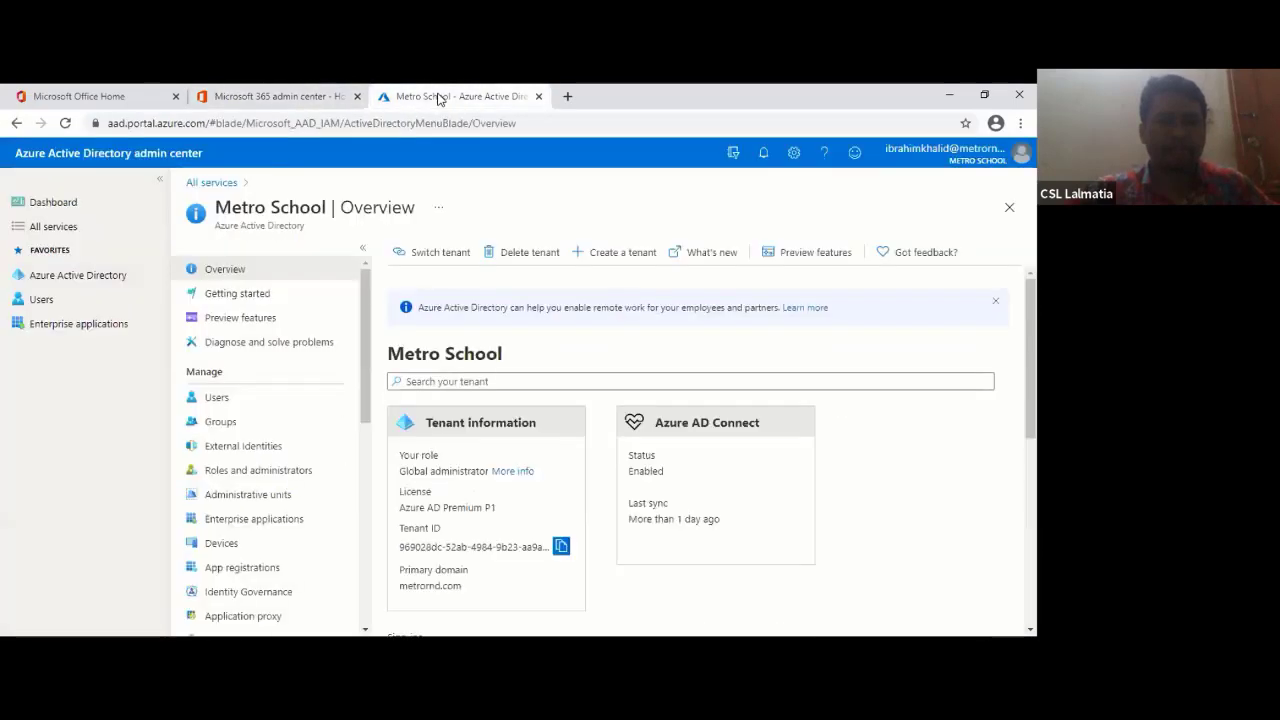
{"action": "left_click", "coordinate": [332, 94]}
{"action": "left_click", "coordinate": [425, 97]}
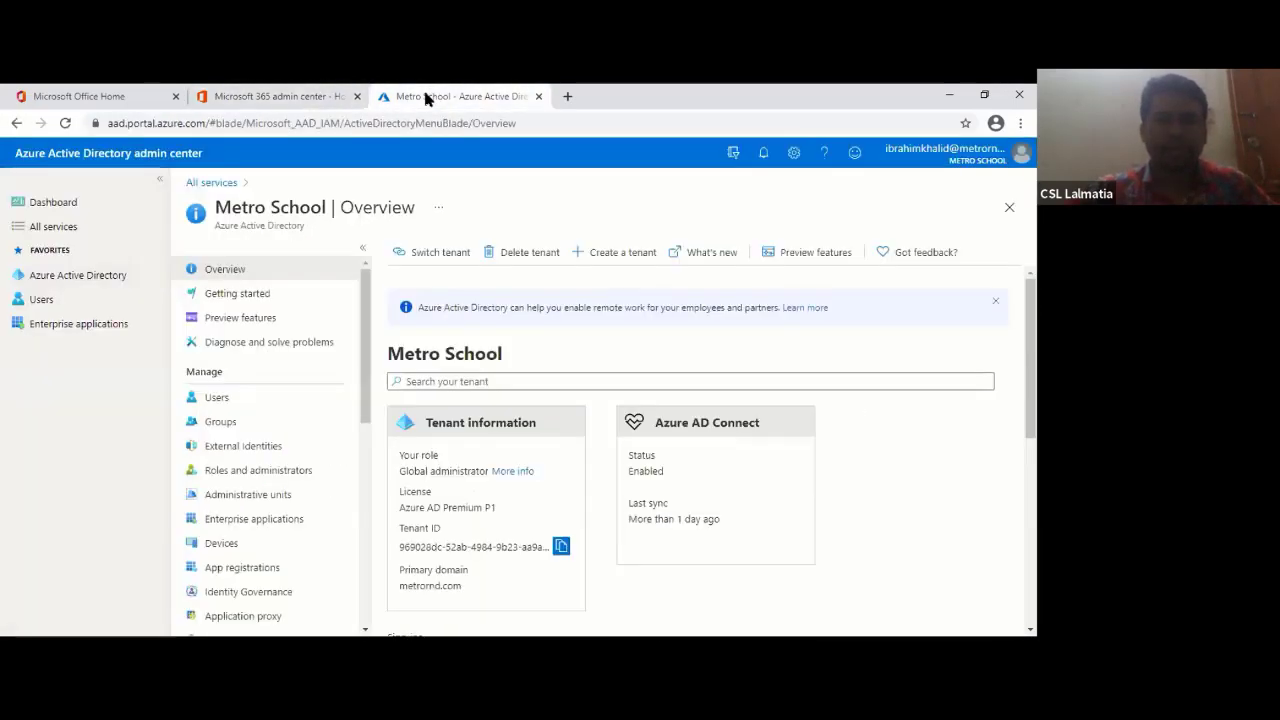
- Flip to the Microsoft 365 admin center tab and back to the Metro School Azure AD overview
{"action": "left_click", "coordinate": [325, 93]}
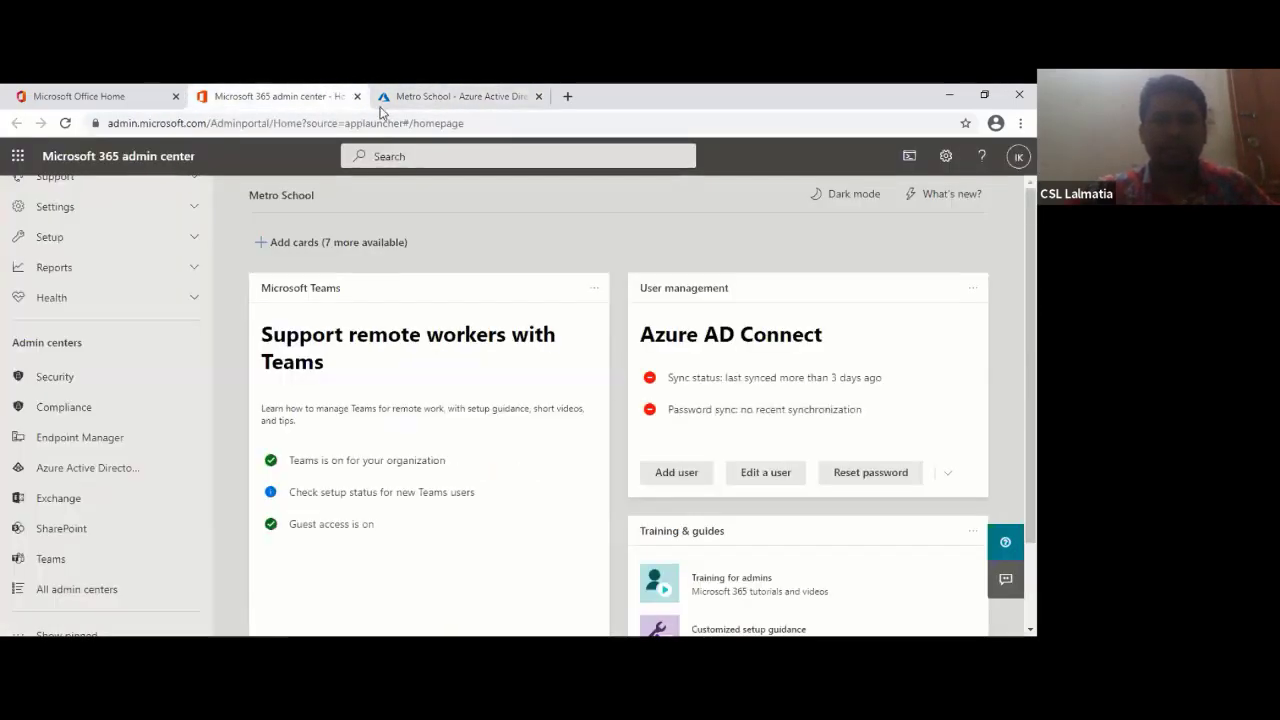
{"action": "left_click", "coordinate": [415, 96]}
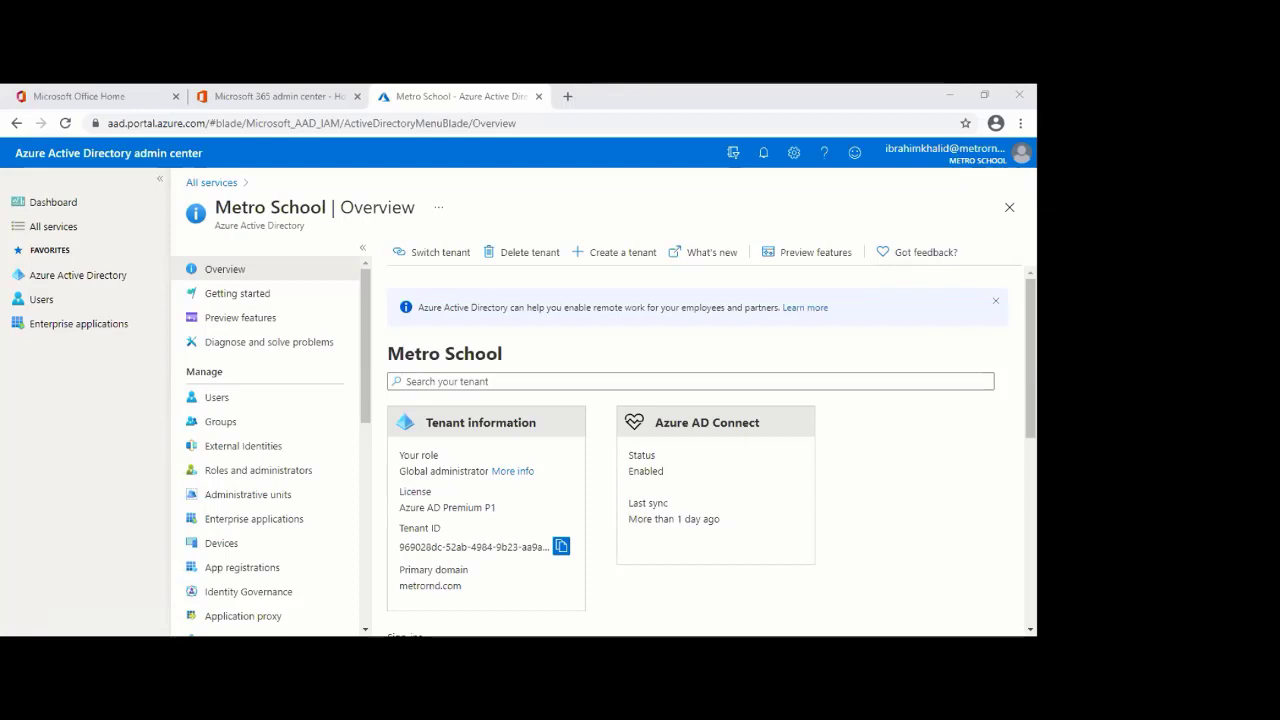
- Open All services from the left navigation and reload the portal with F5
{"action": "left_click", "coordinate": [211, 182]}
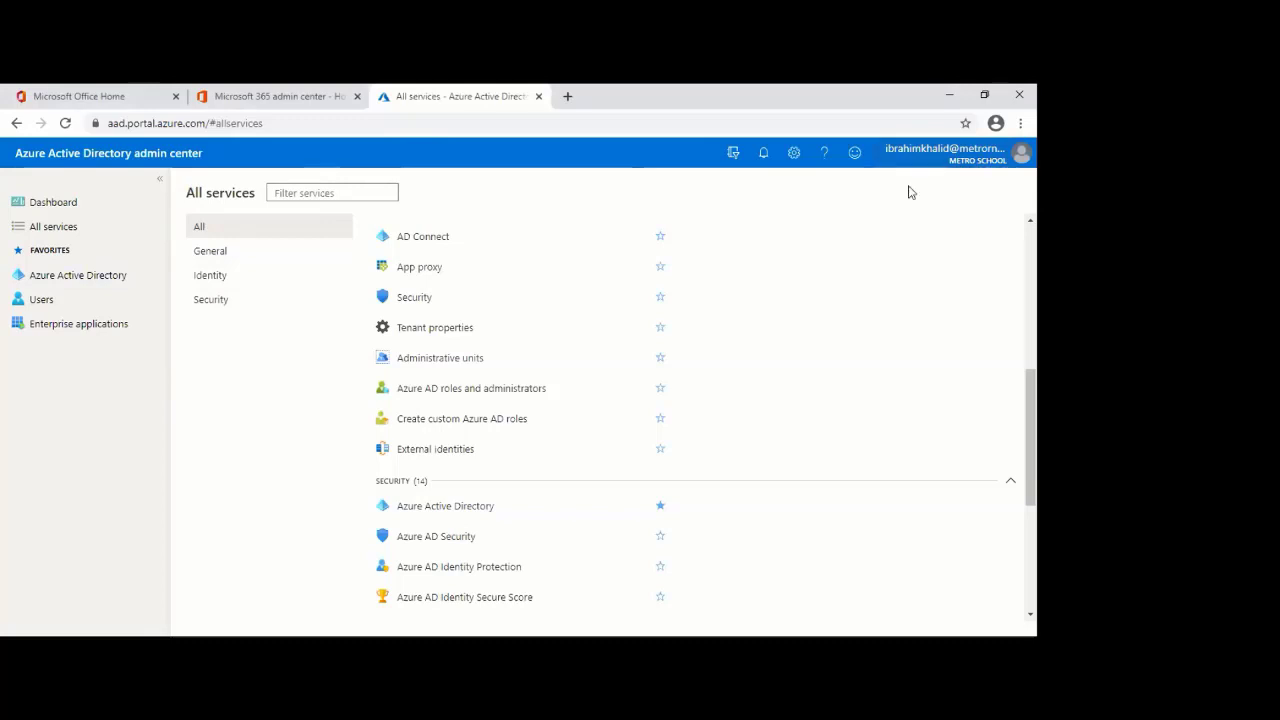
{"action": "key", "text": "F5"}
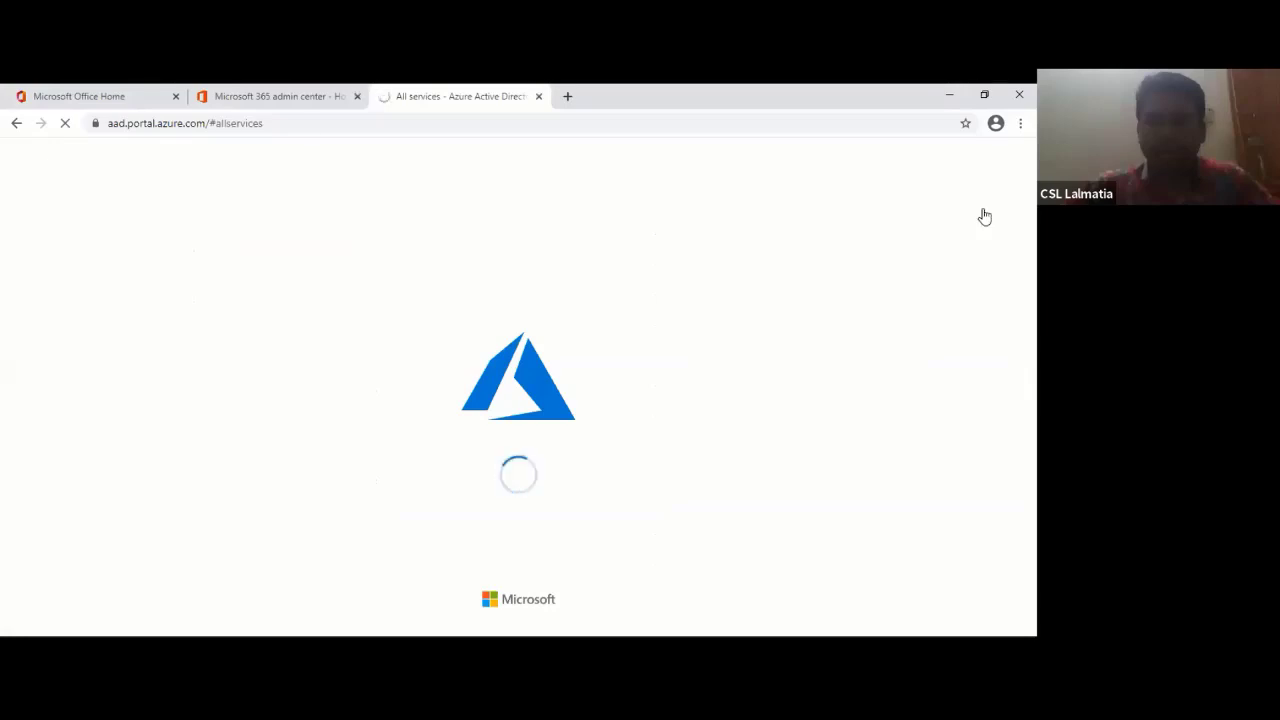
- Cycle through the Microsoft 365 admin center, Office home and Azure sign-out tabs
{"action": "key", "text": "ctrl+shift+Tab"}
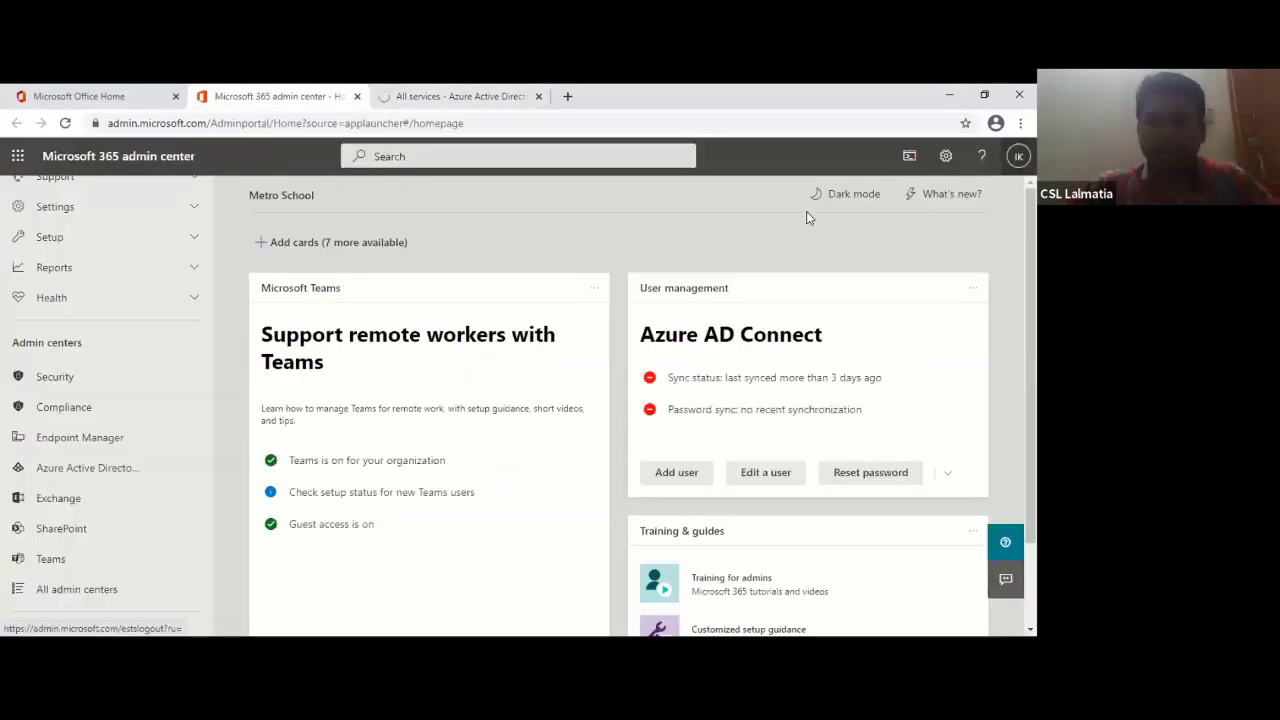
{"action": "key", "text": "ctrl+Tab"}
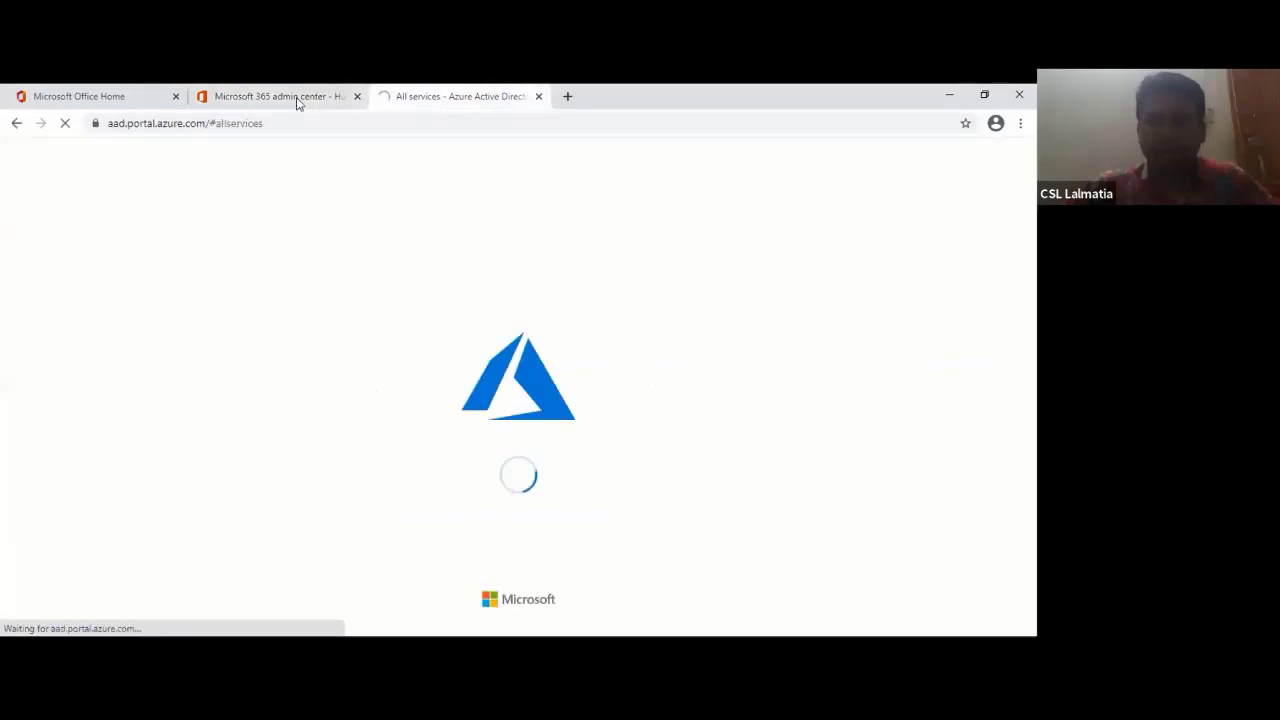
{"action": "left_click", "coordinate": [302, 96]}
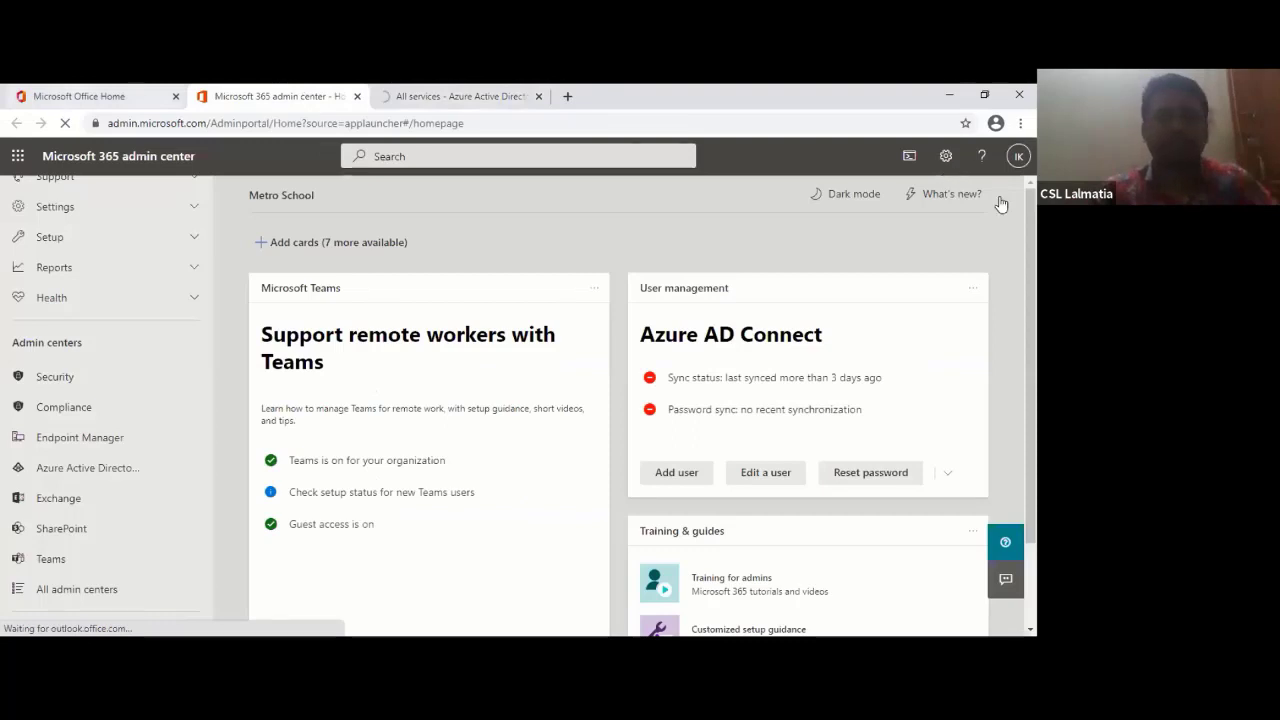
{"action": "key", "text": "ctrl+shift+Tab"}
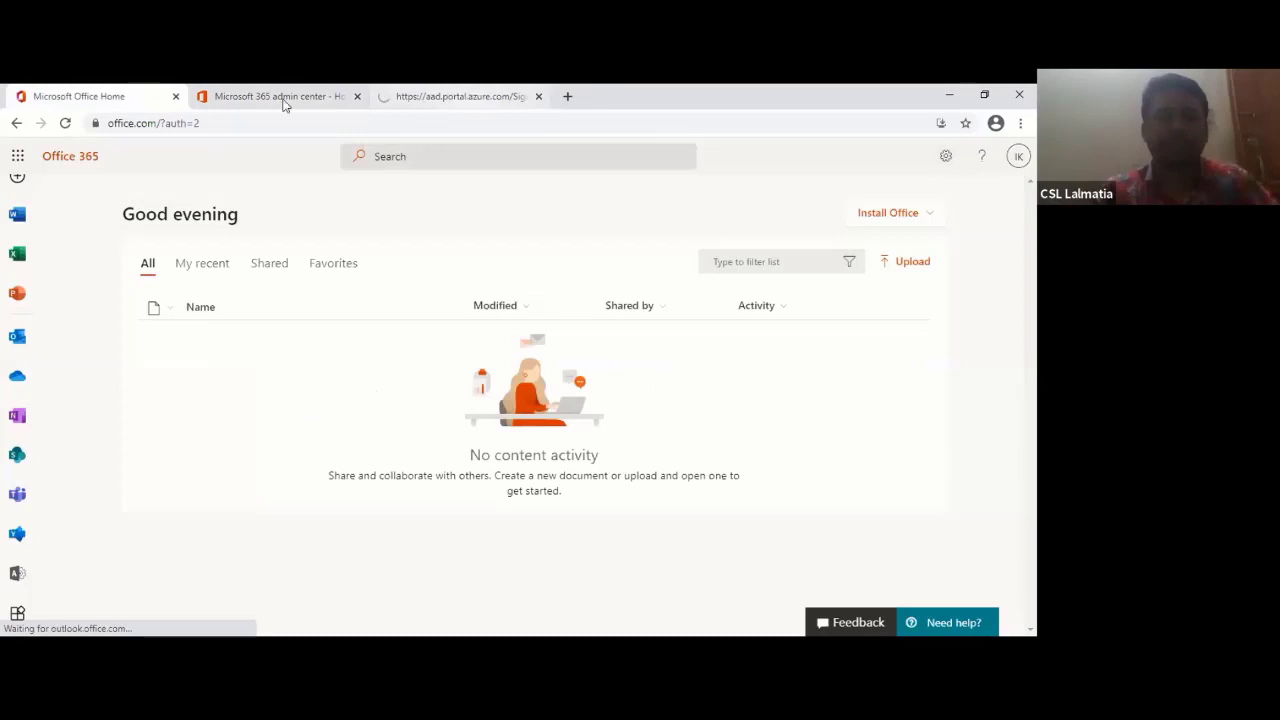
{"action": "key", "text": "ctrl+shift+Tab"}
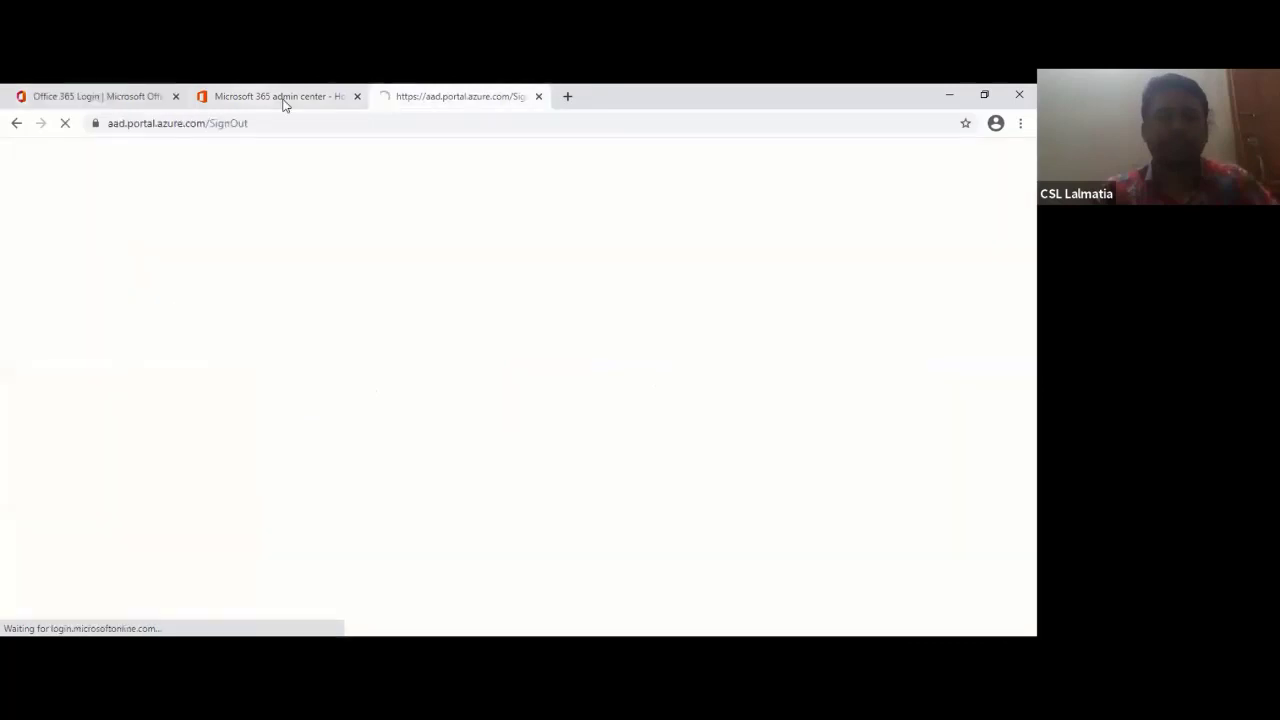
{"action": "left_click", "coordinate": [283, 100]}
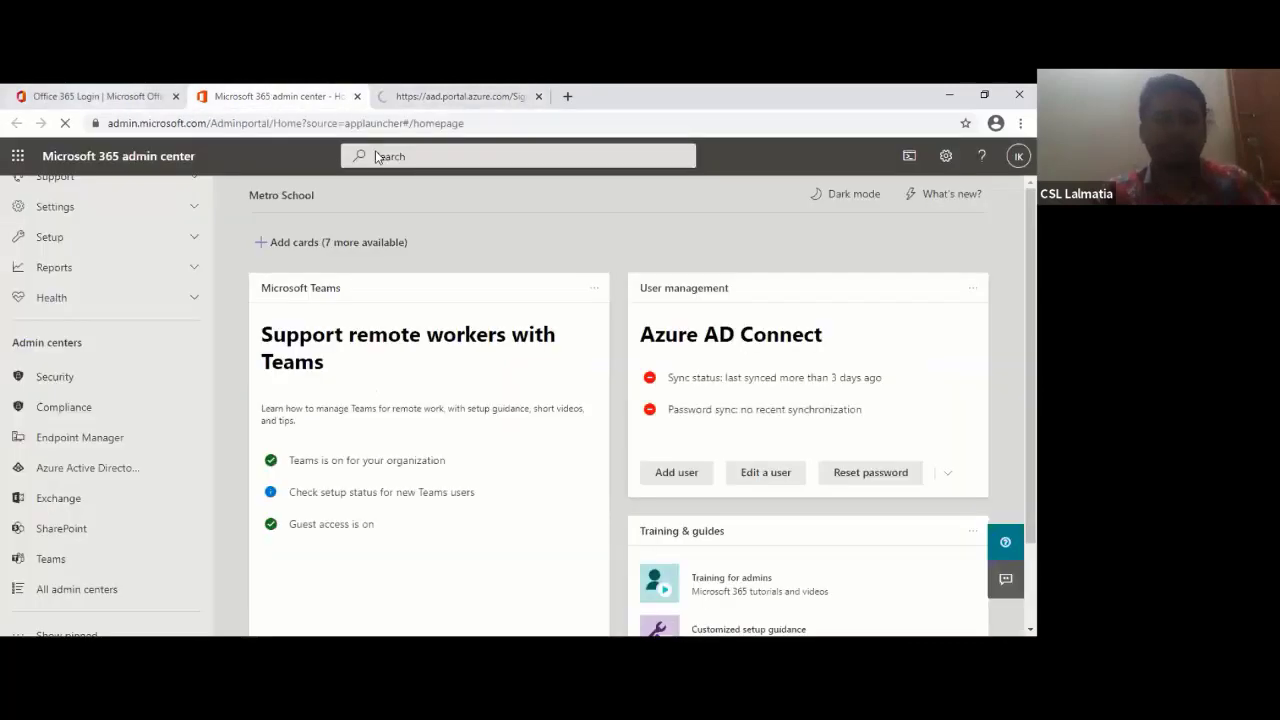
- Close the Azure sign-out and Microsoft 365 admin center tabs, leaving the signed-out Office page
{"action": "key", "text": "ctrl+shift+Tab"}
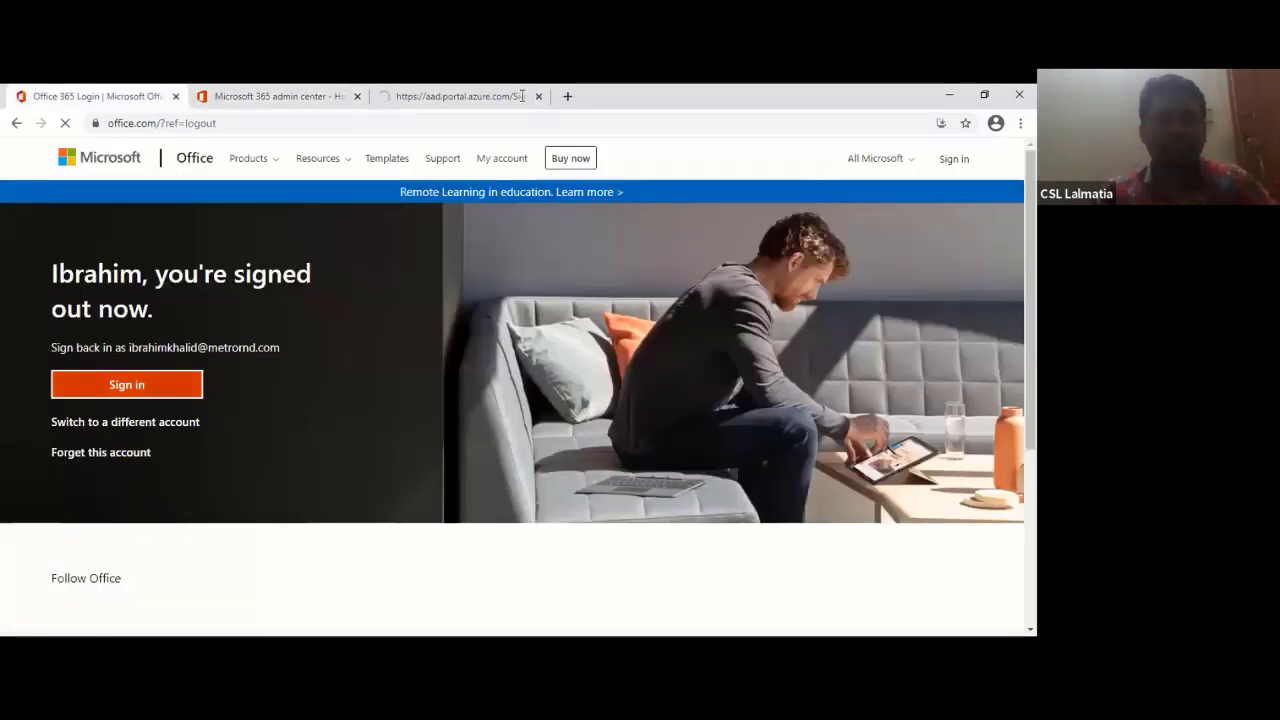
{"action": "left_click", "coordinate": [432, 93]}
{"action": "key", "text": "ctrl+w"}
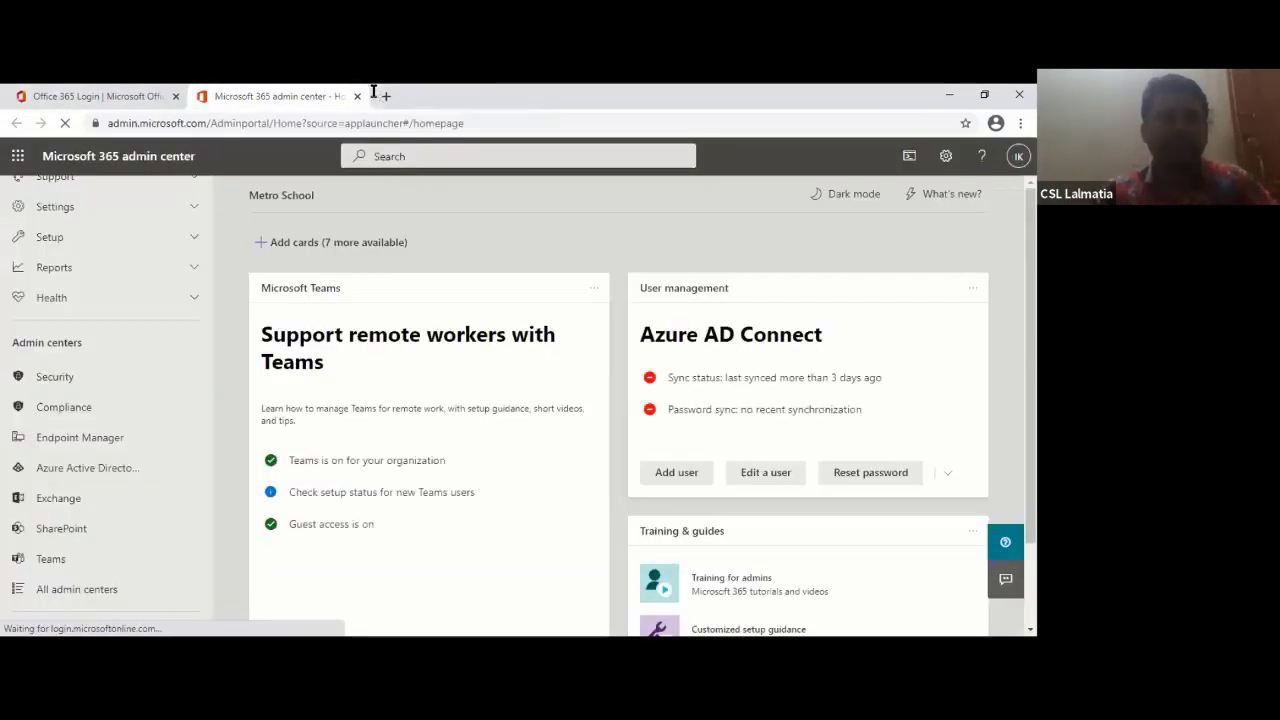
{"action": "left_click", "coordinate": [357, 96]}
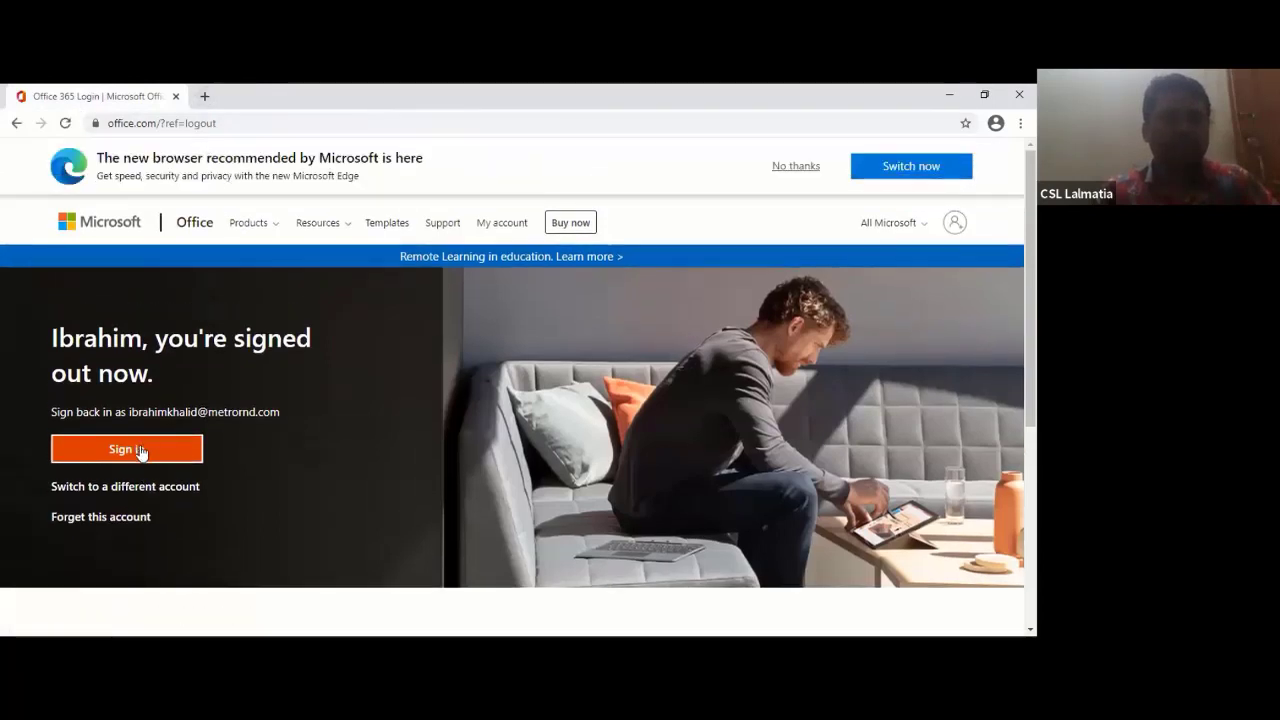
- Sign back in to Office 365 and launch the Admin app from the left app bar
{"action": "left_click", "coordinate": [141, 451]}
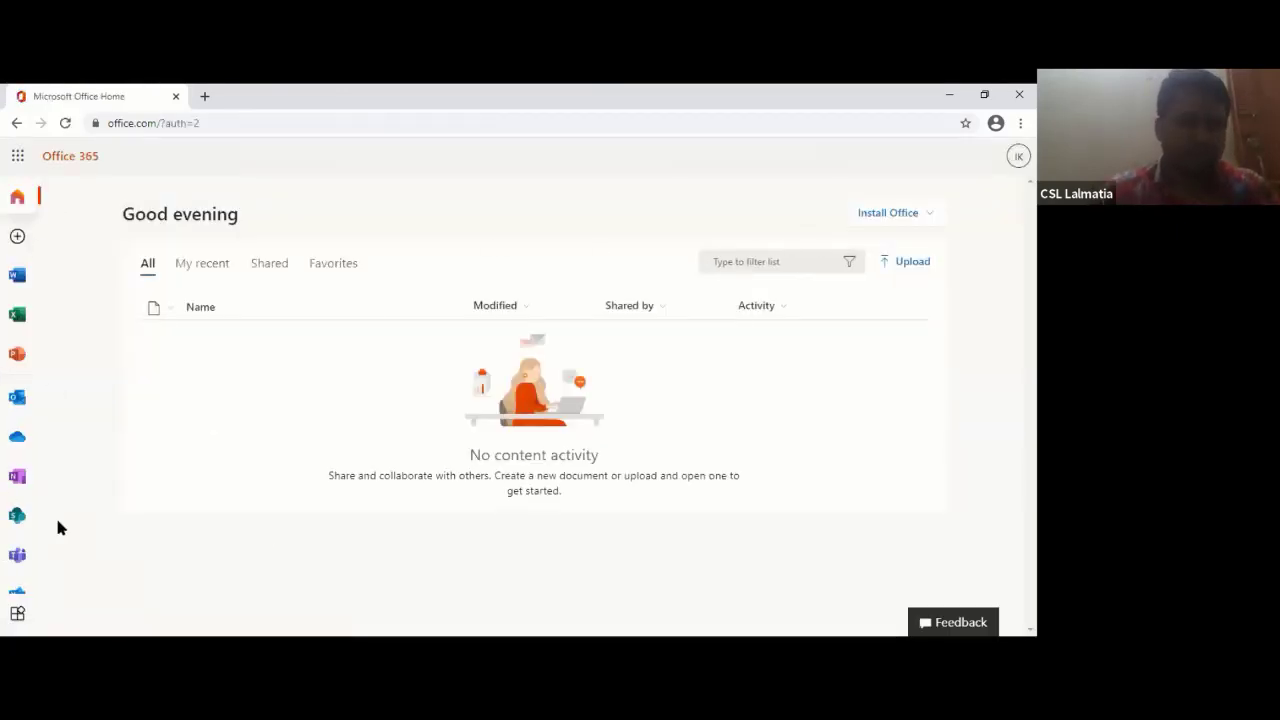
{"action": "scroll", "coordinate": [17, 588], "scroll_direction": "down", "scroll_amount": 1}
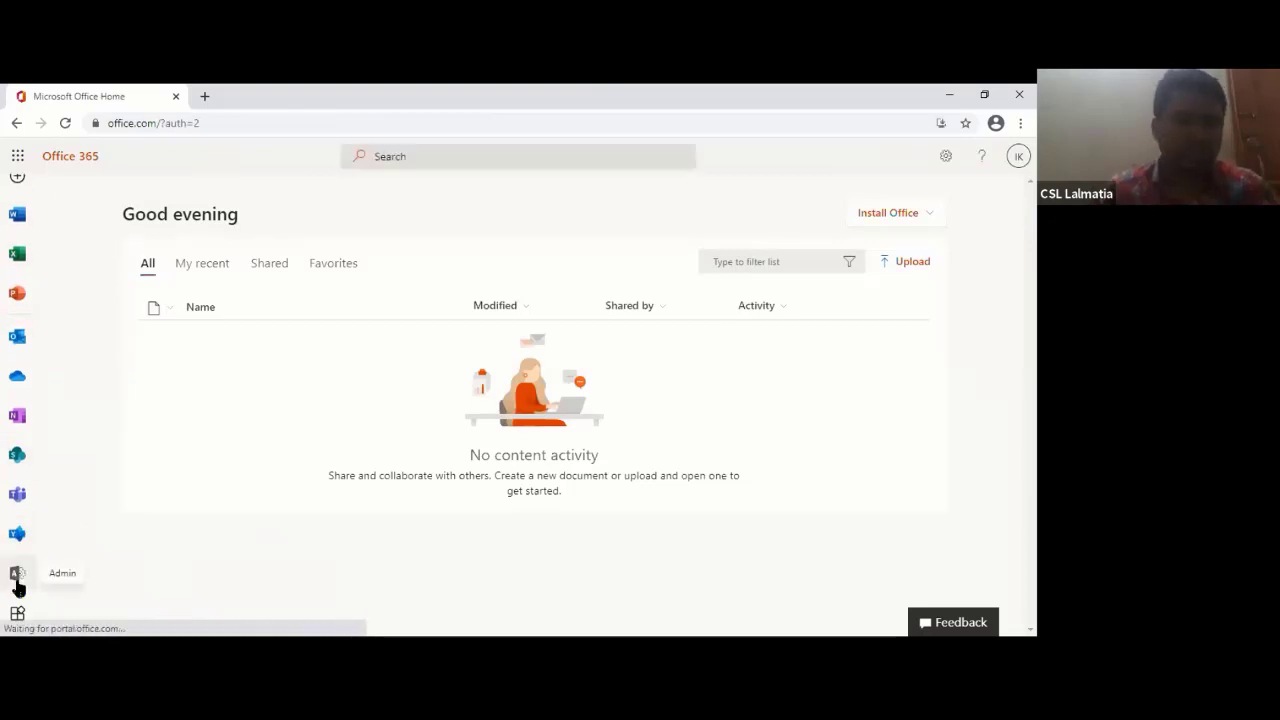
{"action": "left_click", "coordinate": [17, 588]}
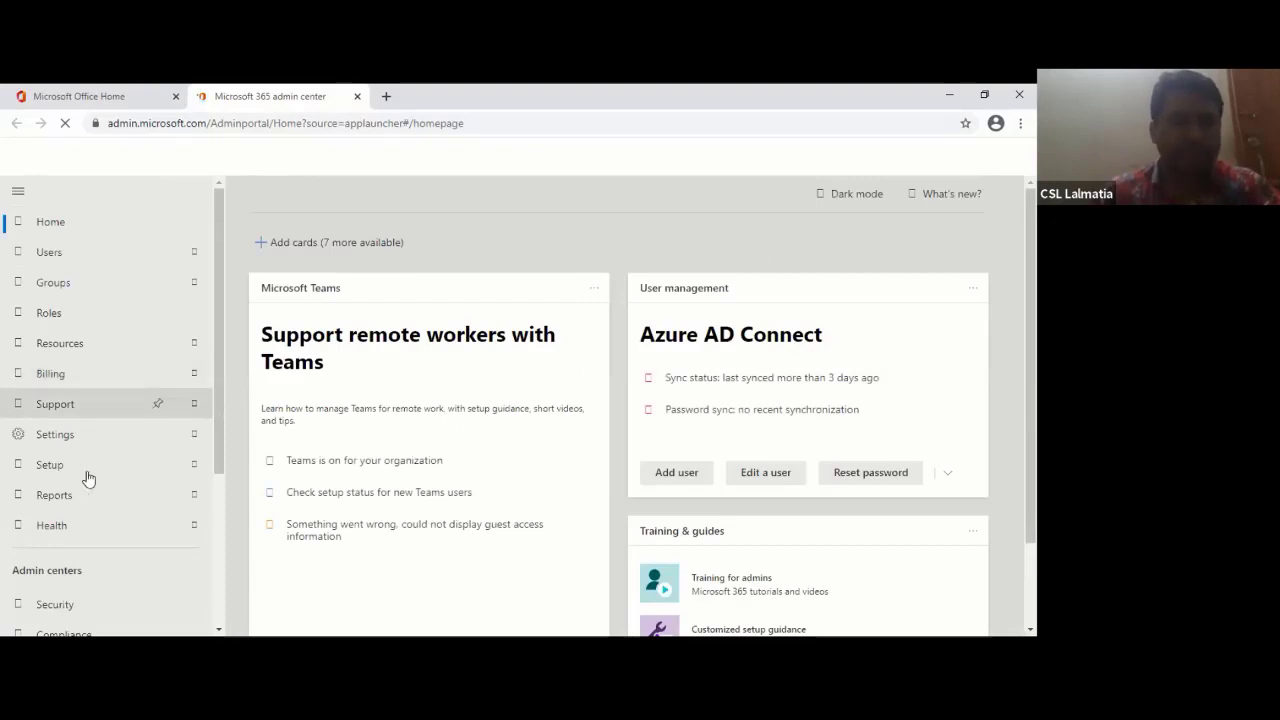
- Choose Azure Active Directory under Admin centers in the Microsoft 365 left navigation
{"action": "scroll", "coordinate": [86, 477], "scroll_direction": "down", "scroll_amount": 2}
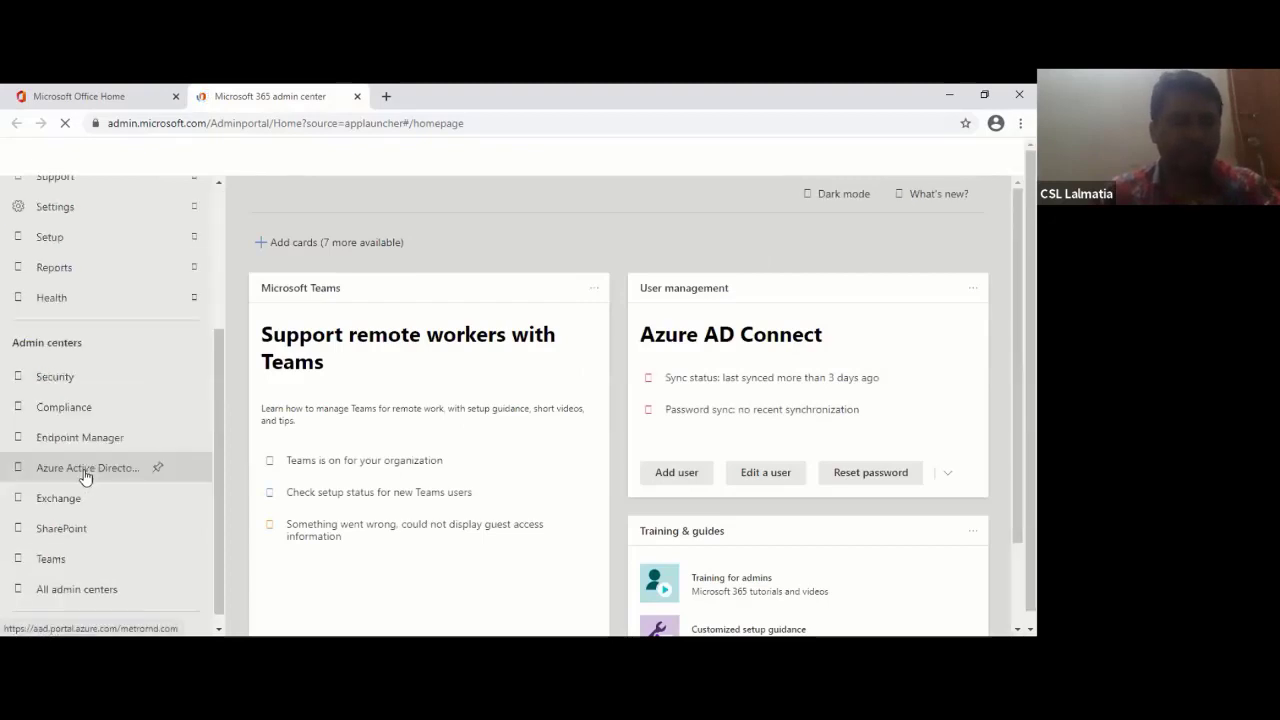
{"action": "left_click", "coordinate": [85, 472]}
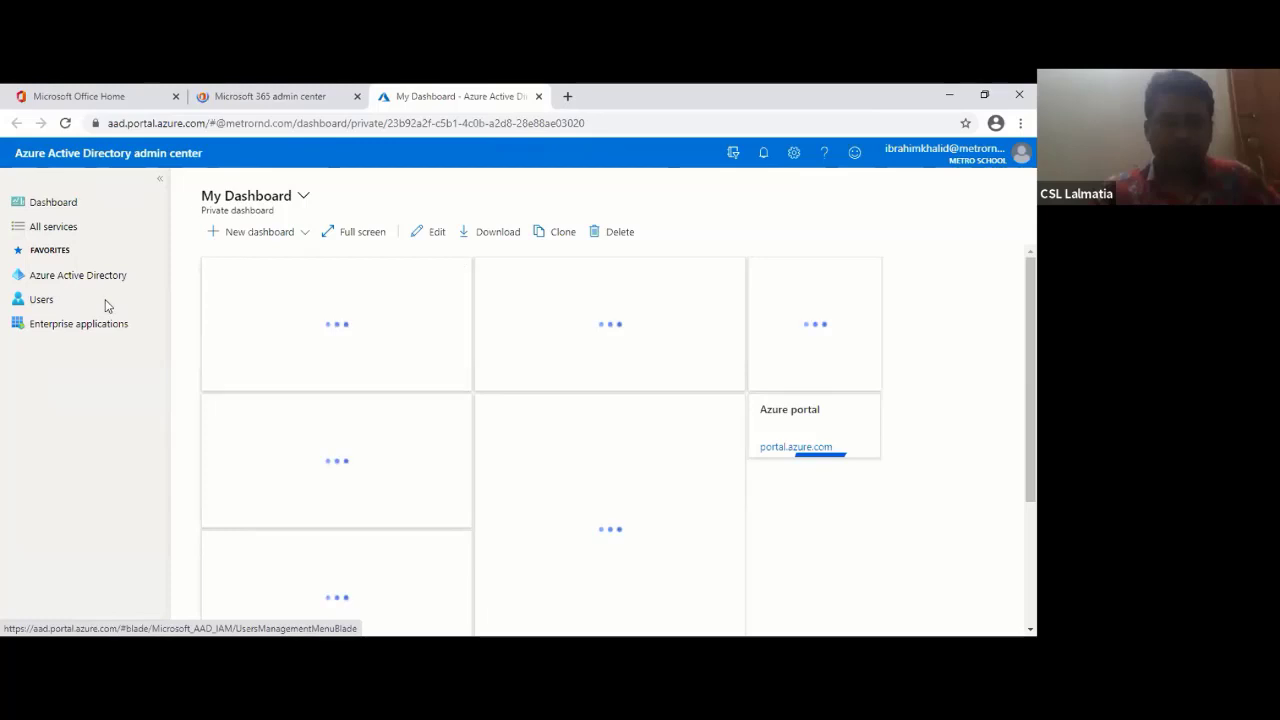
- Toggle to the Microsoft 365 tab and back, reload the Azure AD dashboard, then start opening Users
{"action": "key", "text": "ctrl+shift+Tab"}
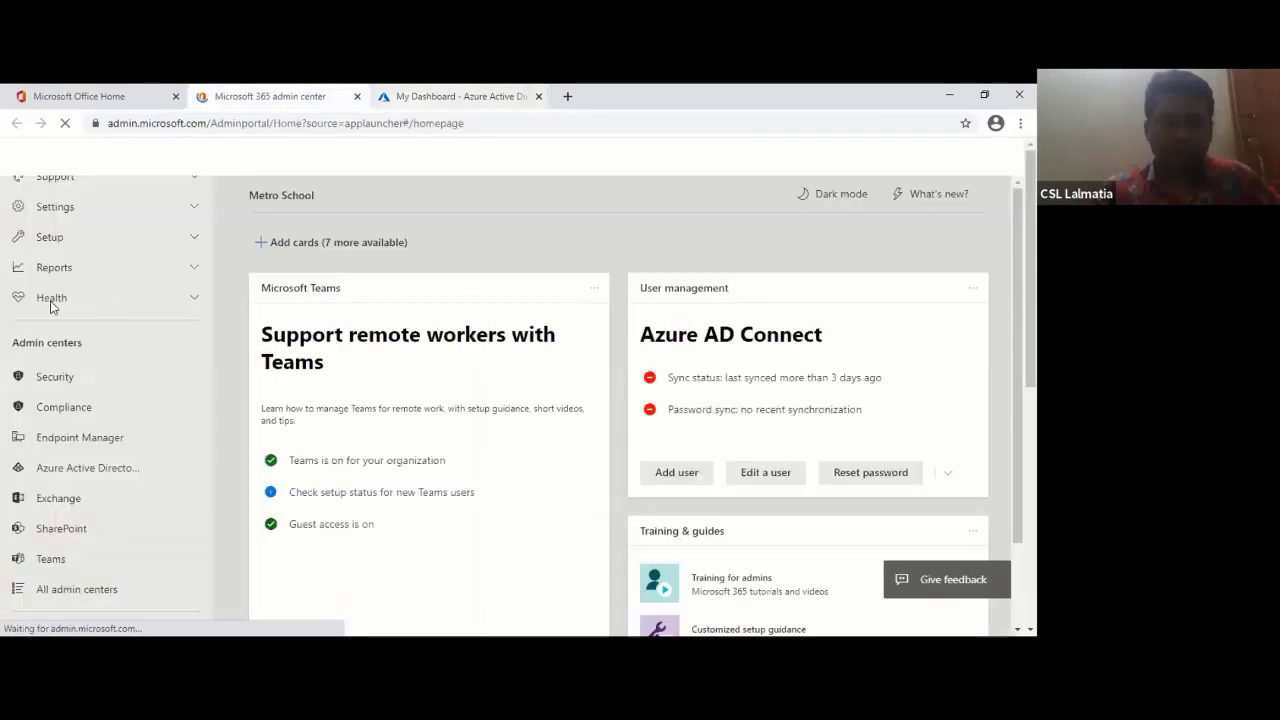
{"action": "key", "text": "ctrl+Tab"}
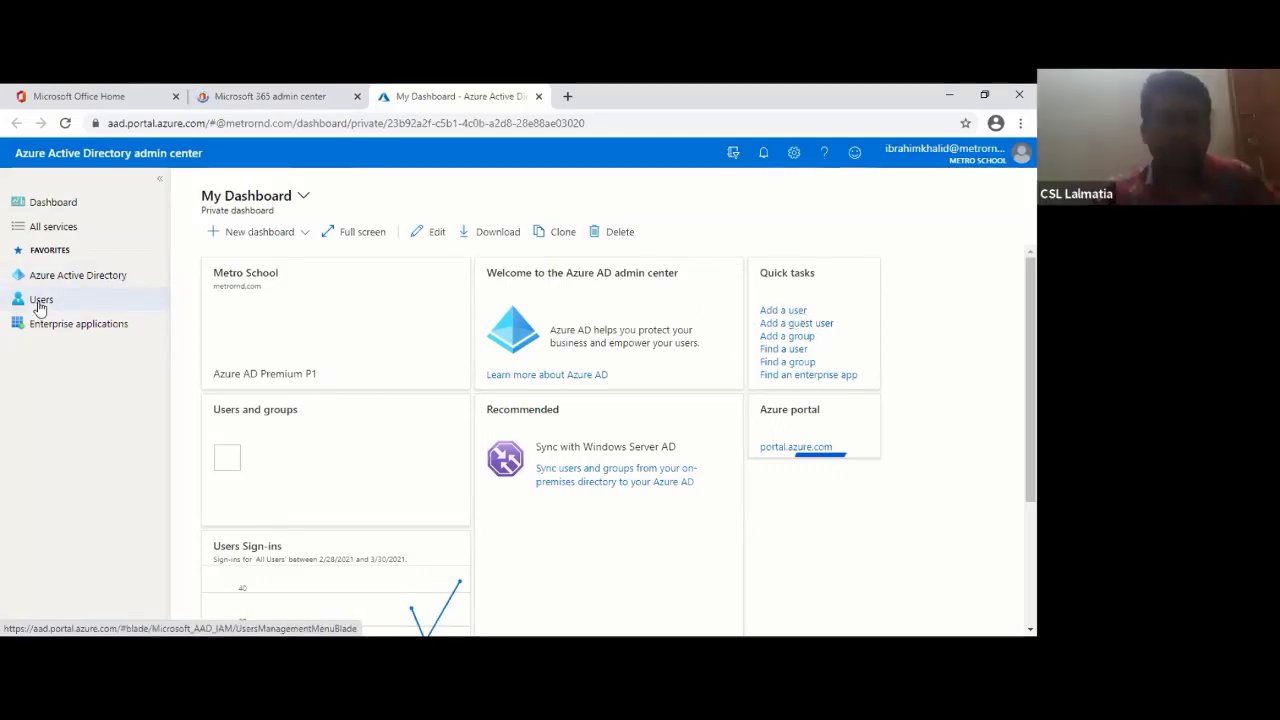
{"action": "left_click", "coordinate": [675, 122]}
{"action": "key", "text": "Return"}
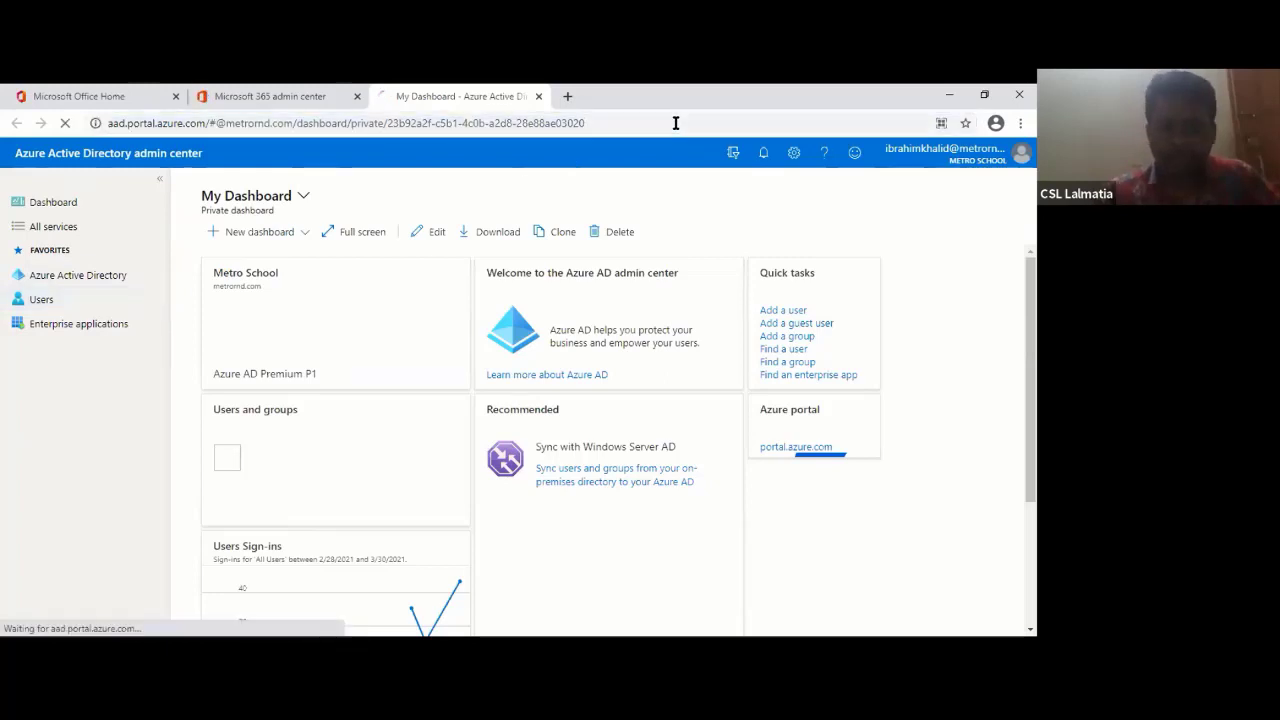
{"action": "left_click", "coordinate": [41, 300]}
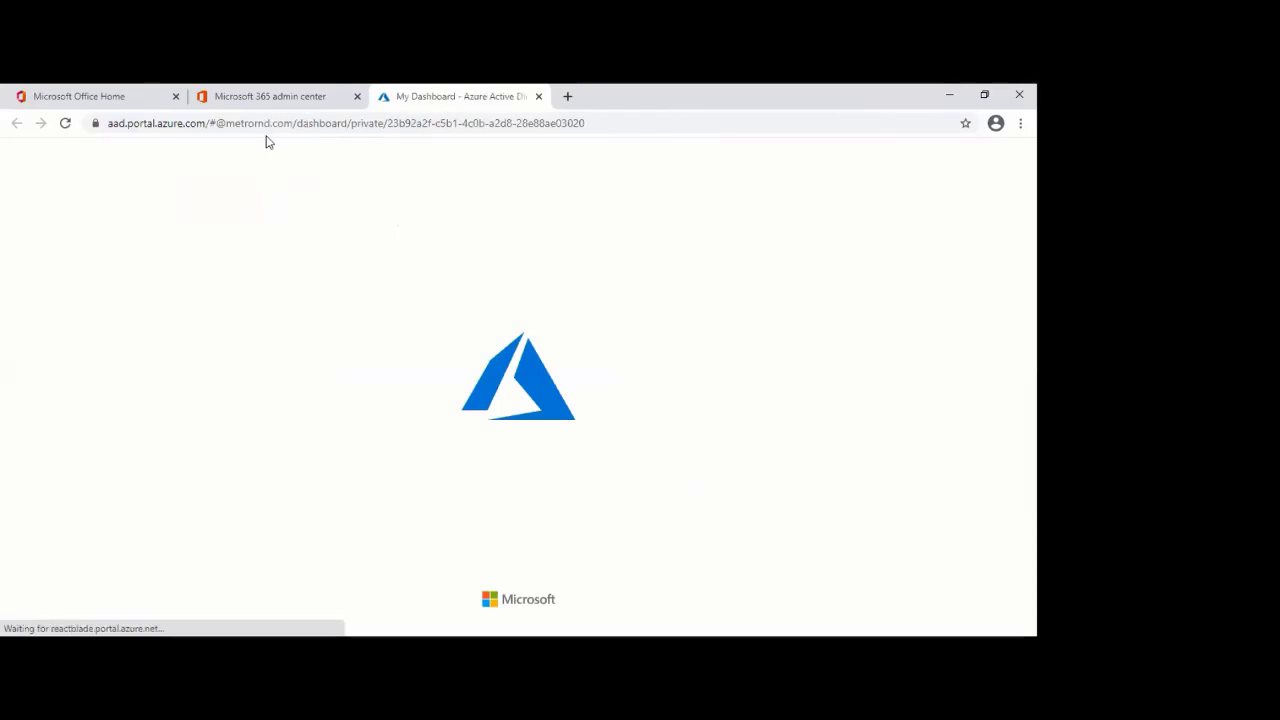
- Return to the Azure AD users page and start a new user
{"action": "left_click", "coordinate": [298, 97]}
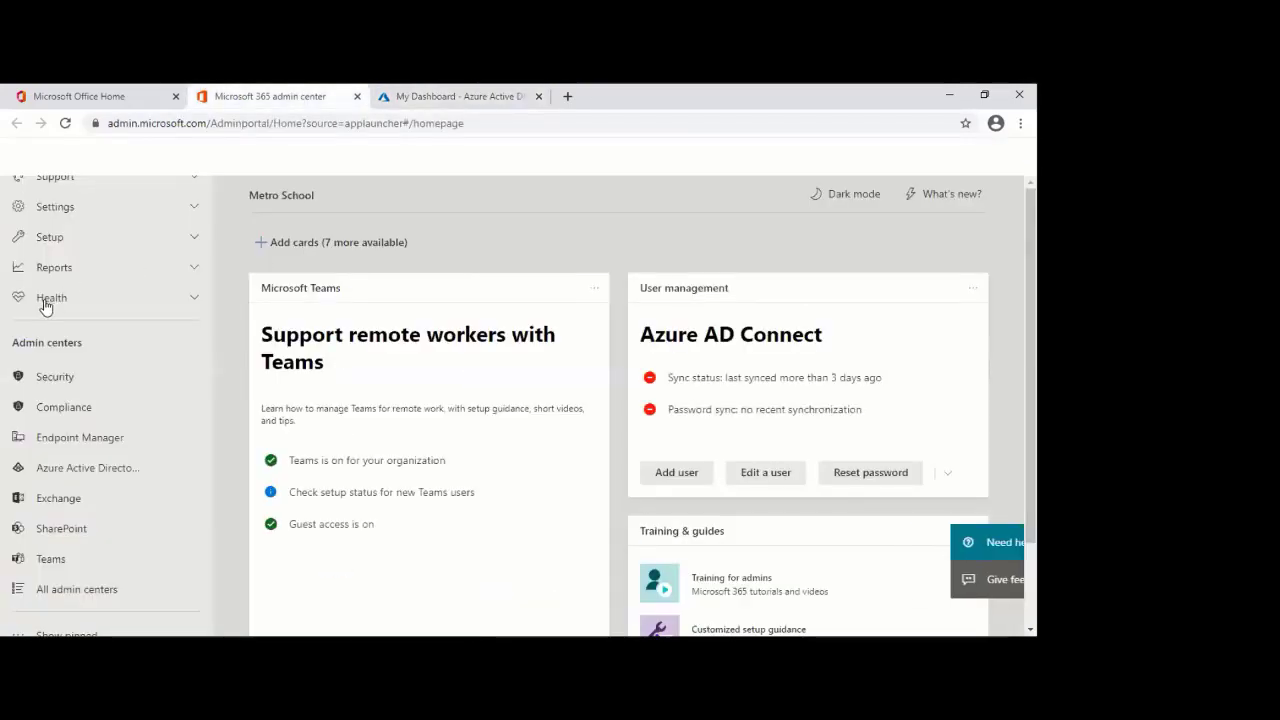
{"action": "key", "text": "ctrl+Tab"}
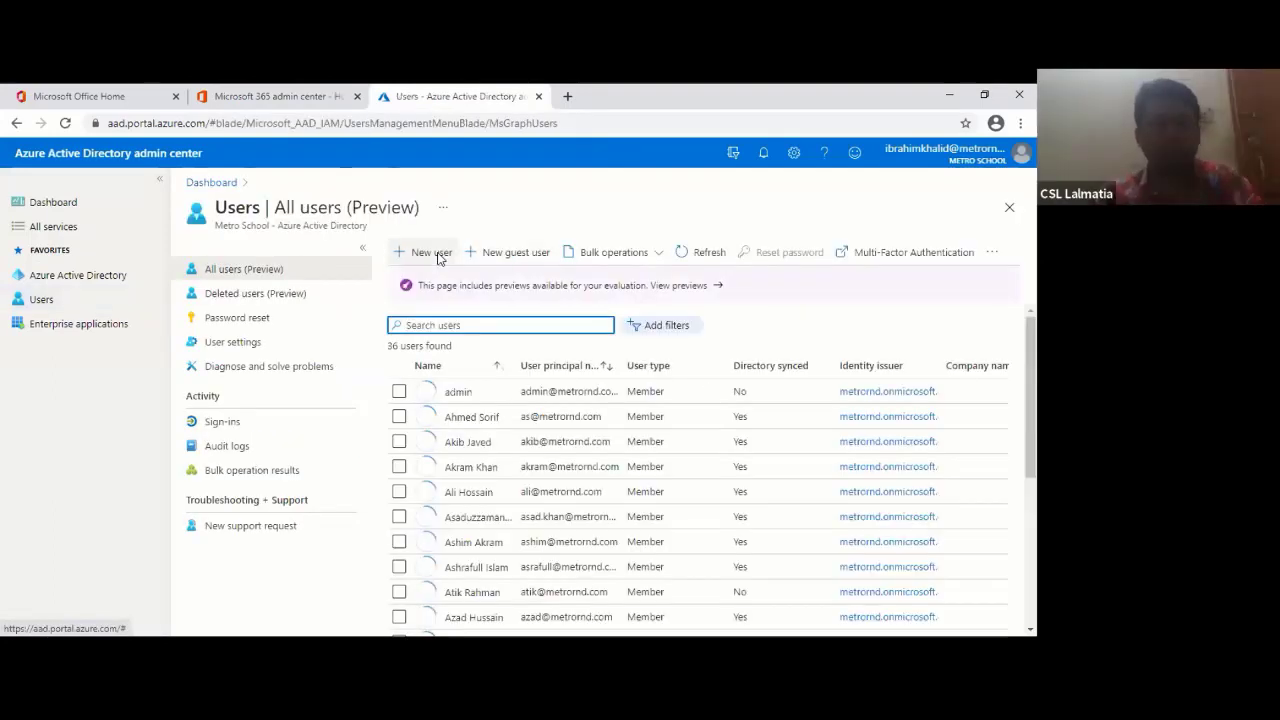
{"action": "left_click", "coordinate": [438, 256]}
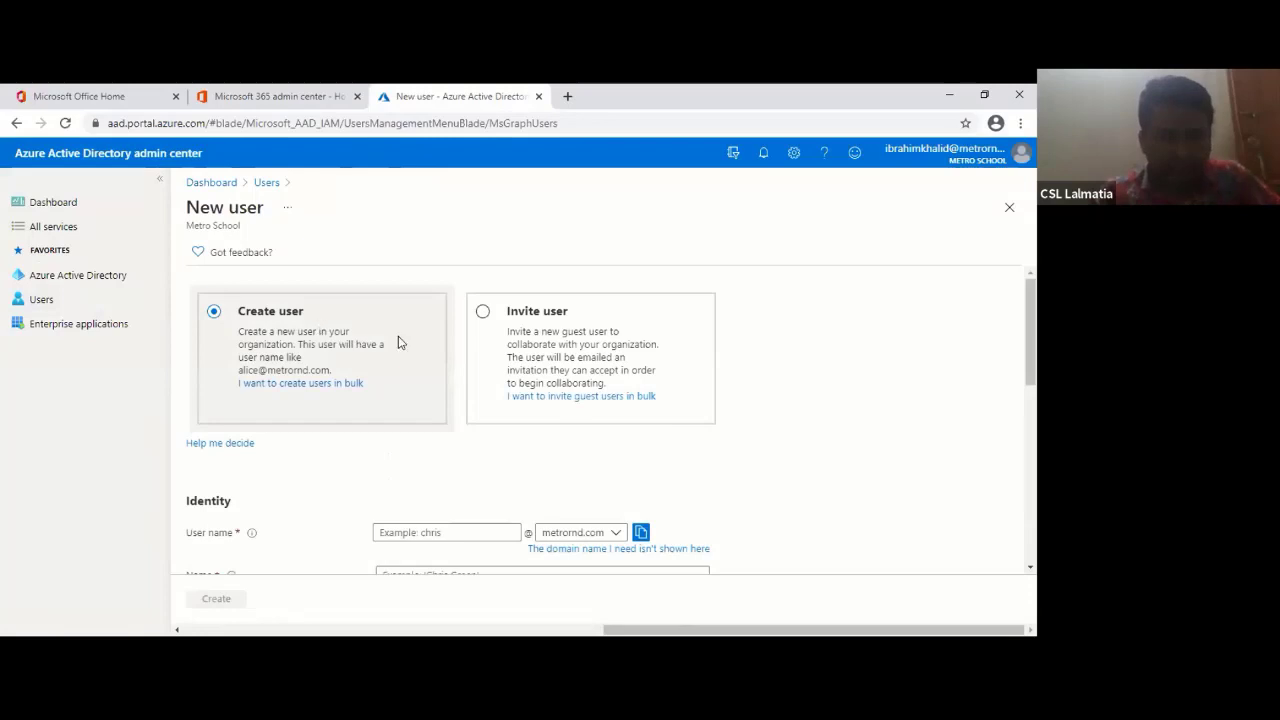
{"action": "scroll", "coordinate": [398, 343], "scroll_direction": "down", "scroll_amount": 2}
{"action": "scroll", "coordinate": [457, 397], "scroll_direction": "up", "scroll_amount": 2}
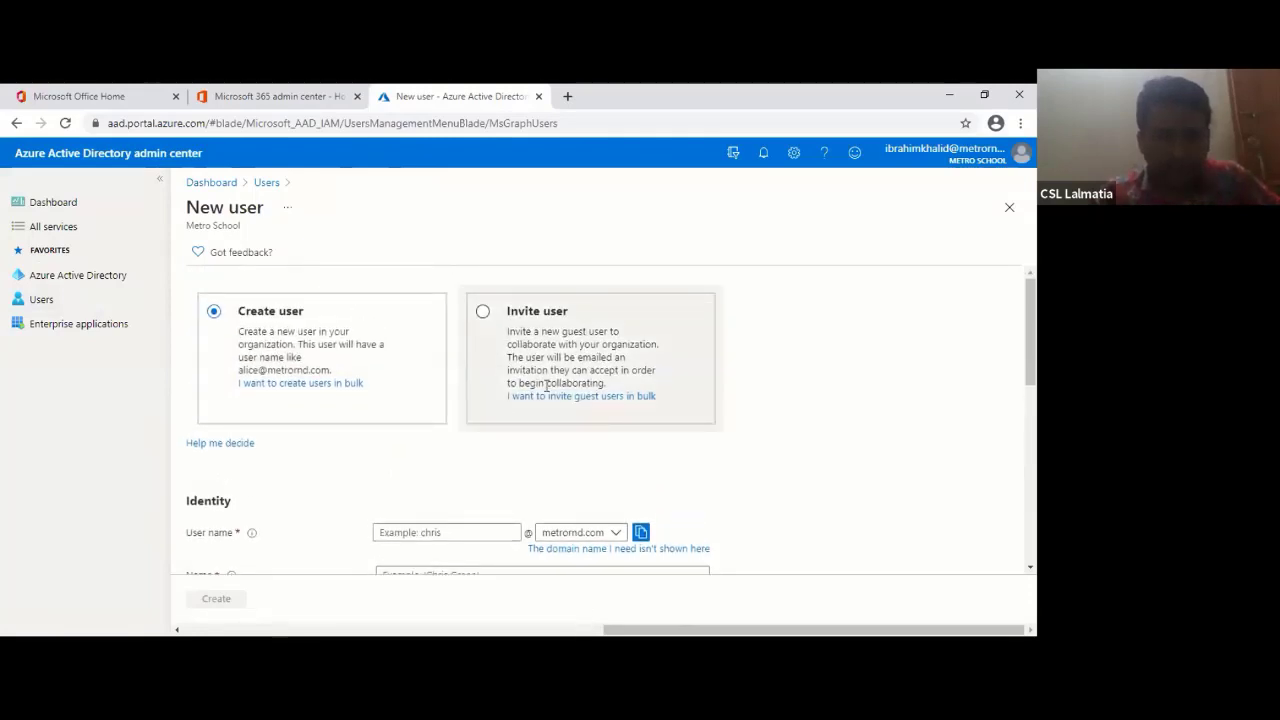
{"action": "scroll", "coordinate": [448, 474], "scroll_direction": "down", "scroll_amount": 3}
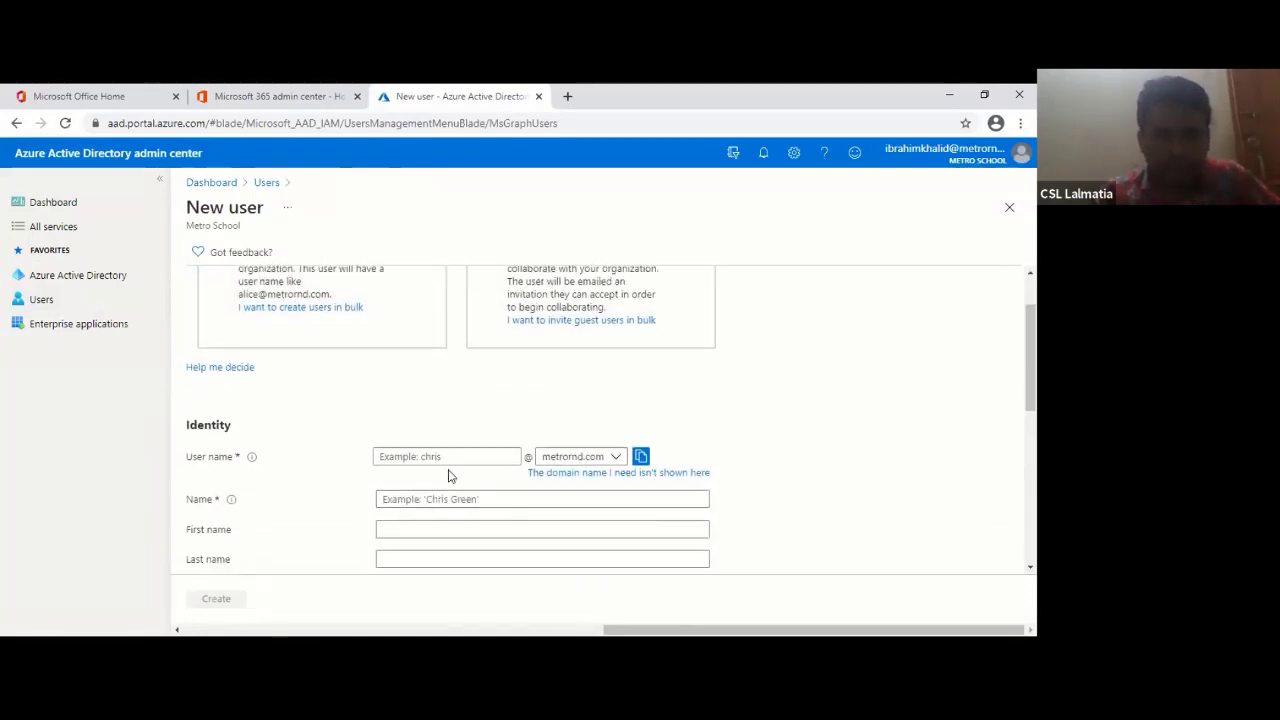
- Enter the new user's user name, display name, first name and last name in Identity
{"action": "left_click", "coordinate": [455, 383]}
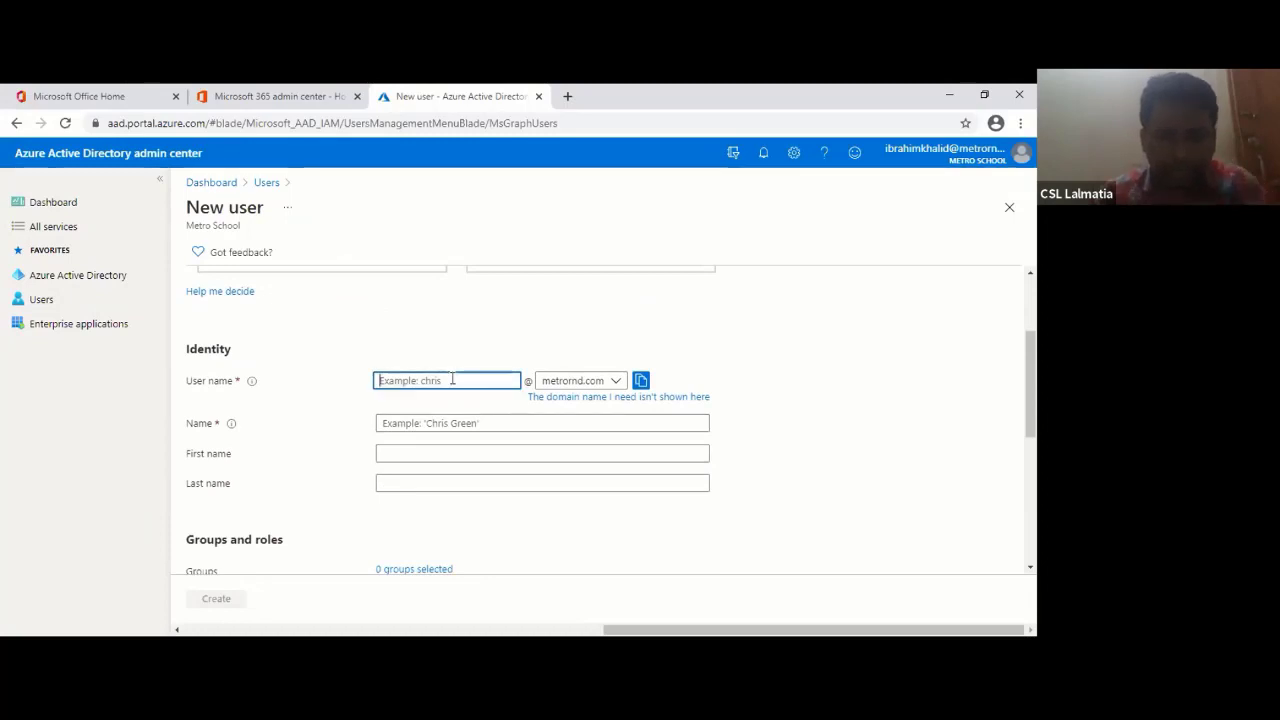
{"action": "type", "text": "tom"}
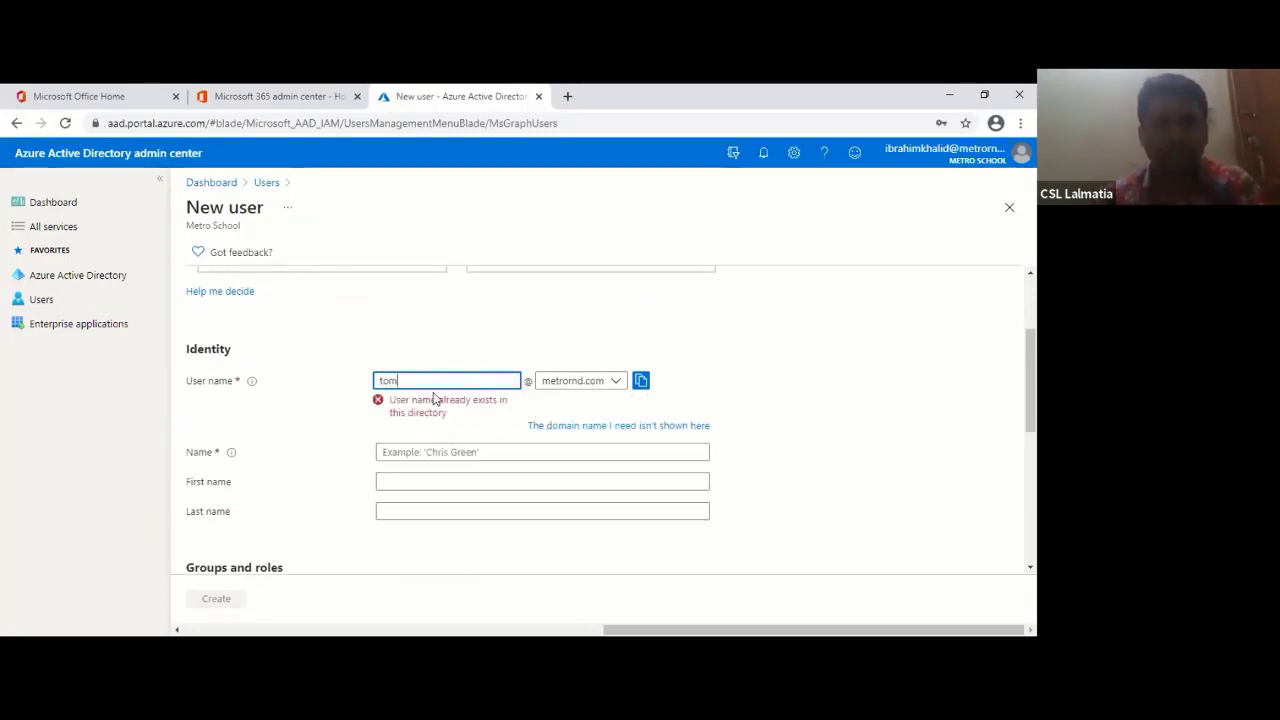
{"action": "key", "text": "BackSpace"}
{"action": "key", "text": "BackSpace"}
{"action": "key", "text": "BackSpace"}
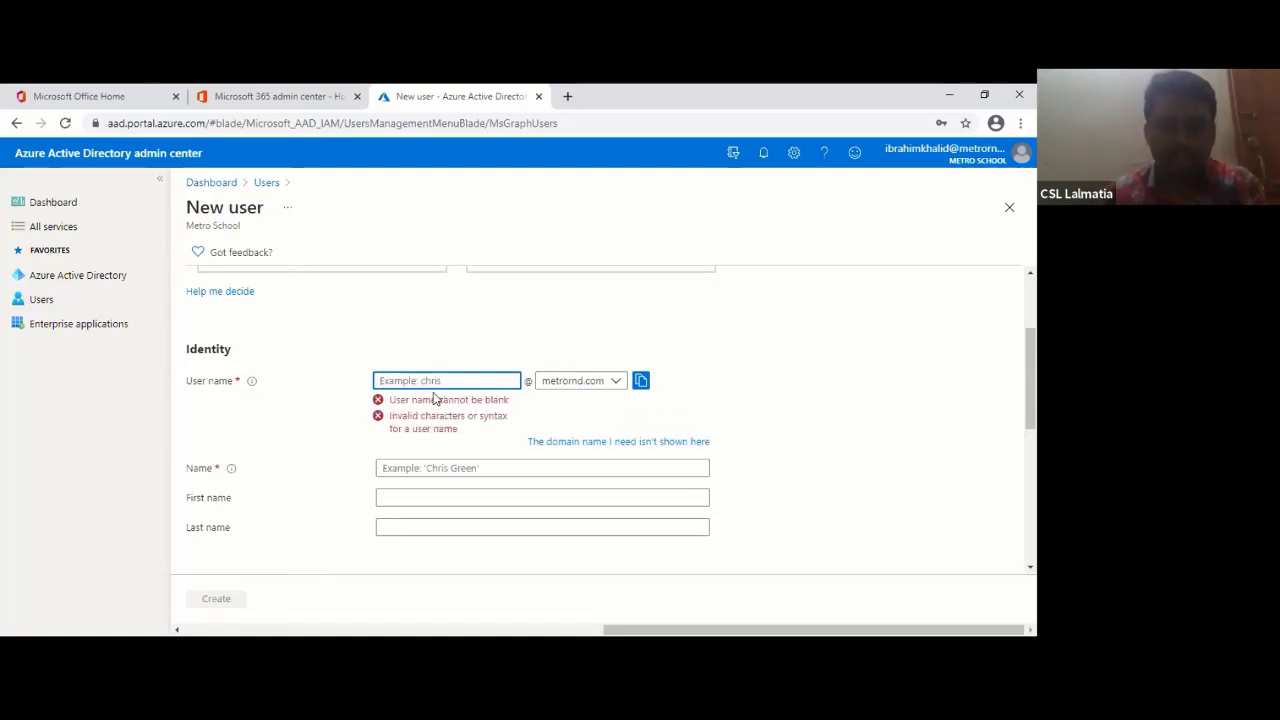
{"action": "type", "text": "i"}
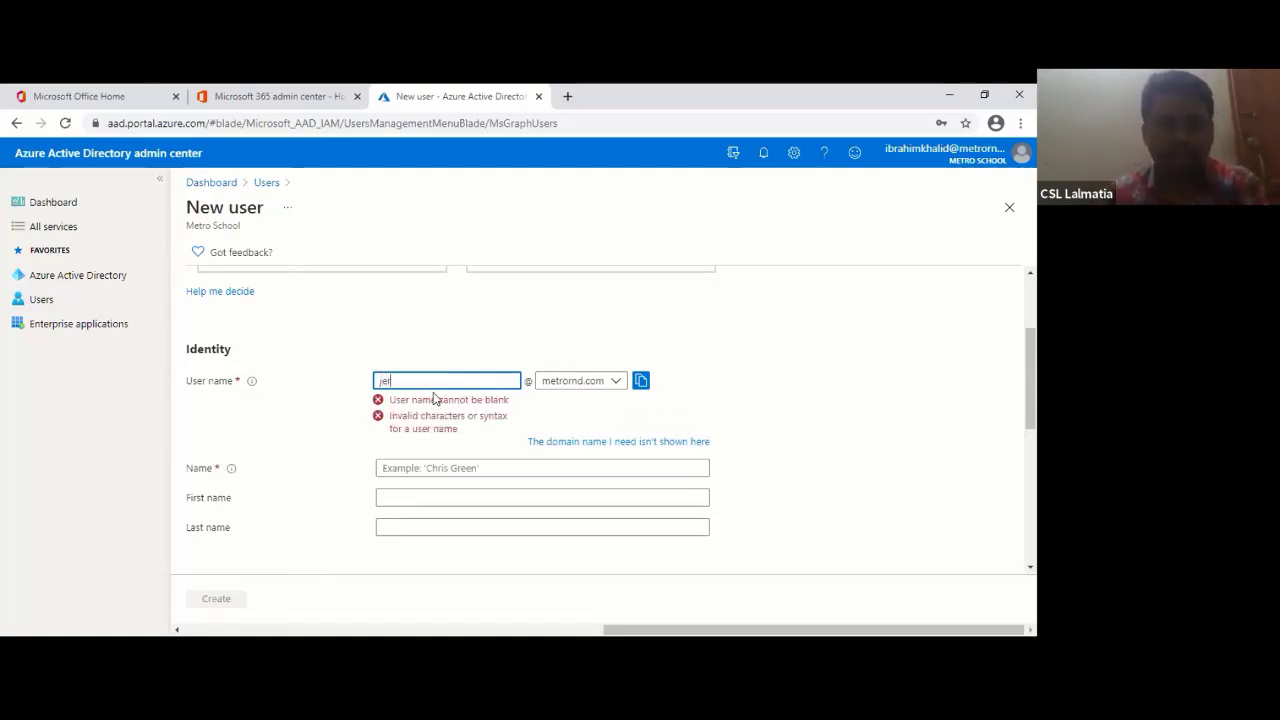
{"action": "type", "text": "erry"}
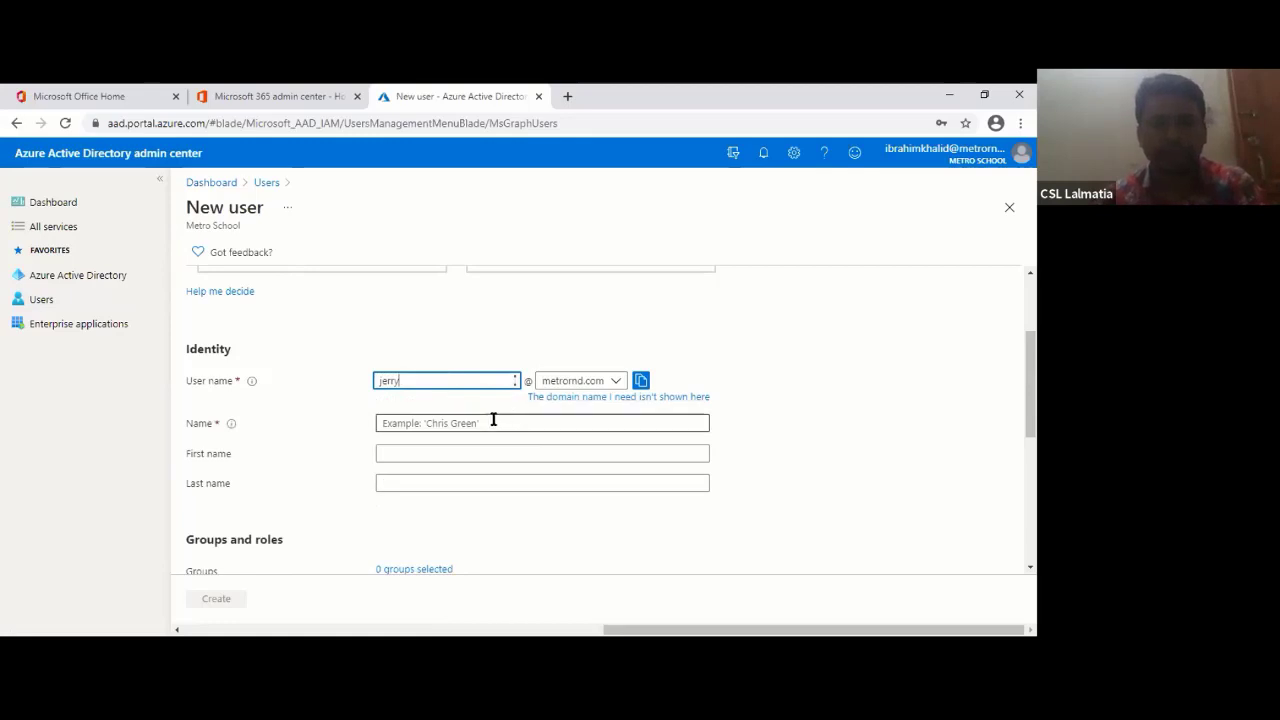
{"action": "left_click", "coordinate": [494, 423]}
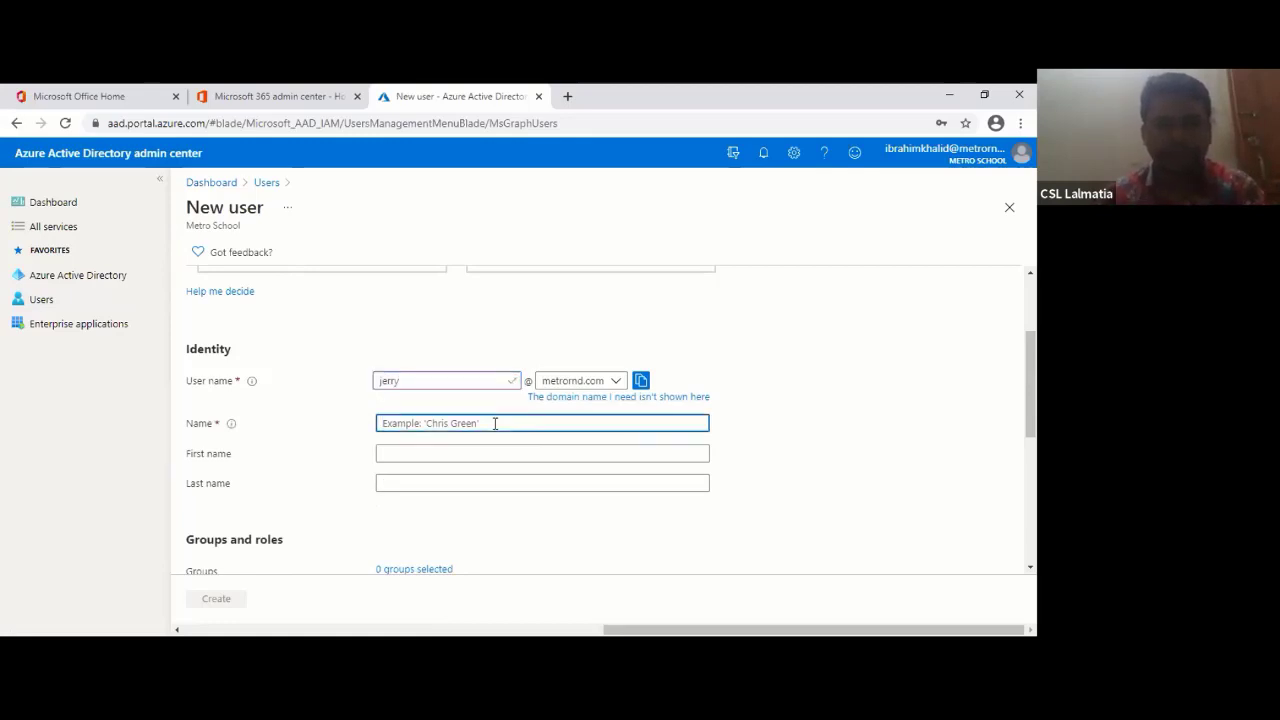
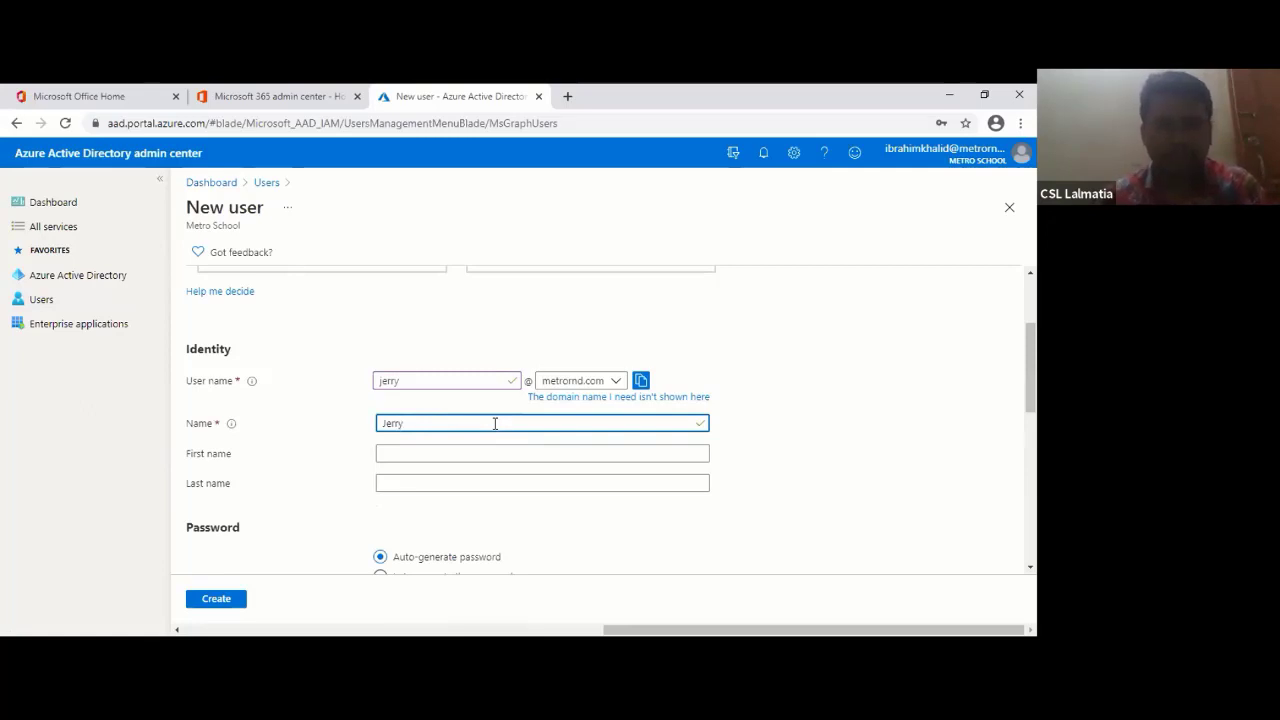
{"action": "left_click", "coordinate": [467, 447]}
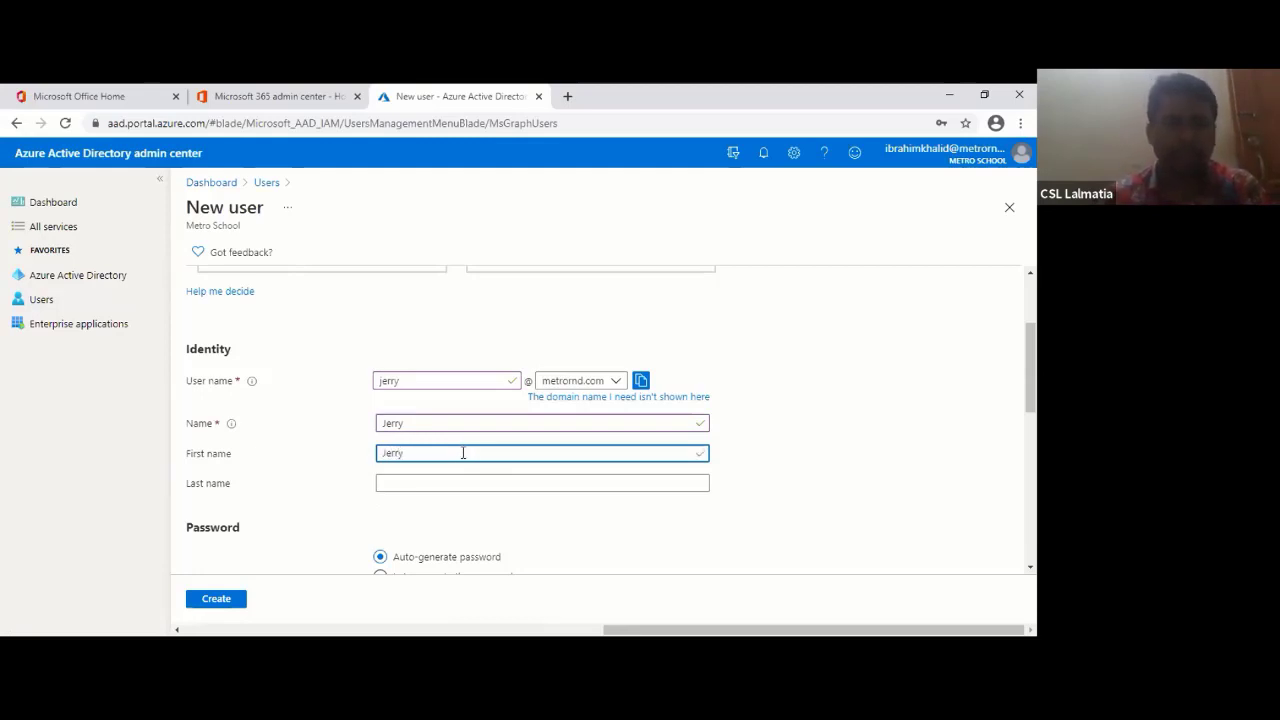
{"action": "left_click", "coordinate": [417, 486]}
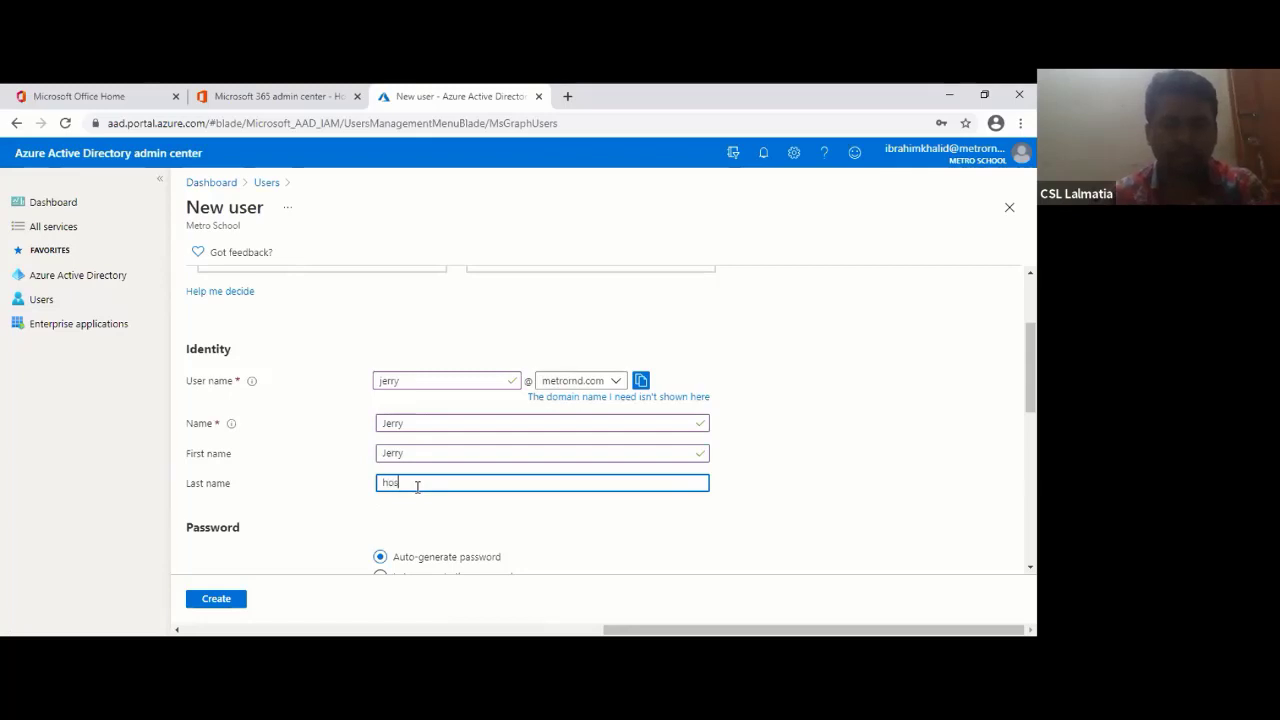
{"action": "left_click", "coordinate": [500, 523]}
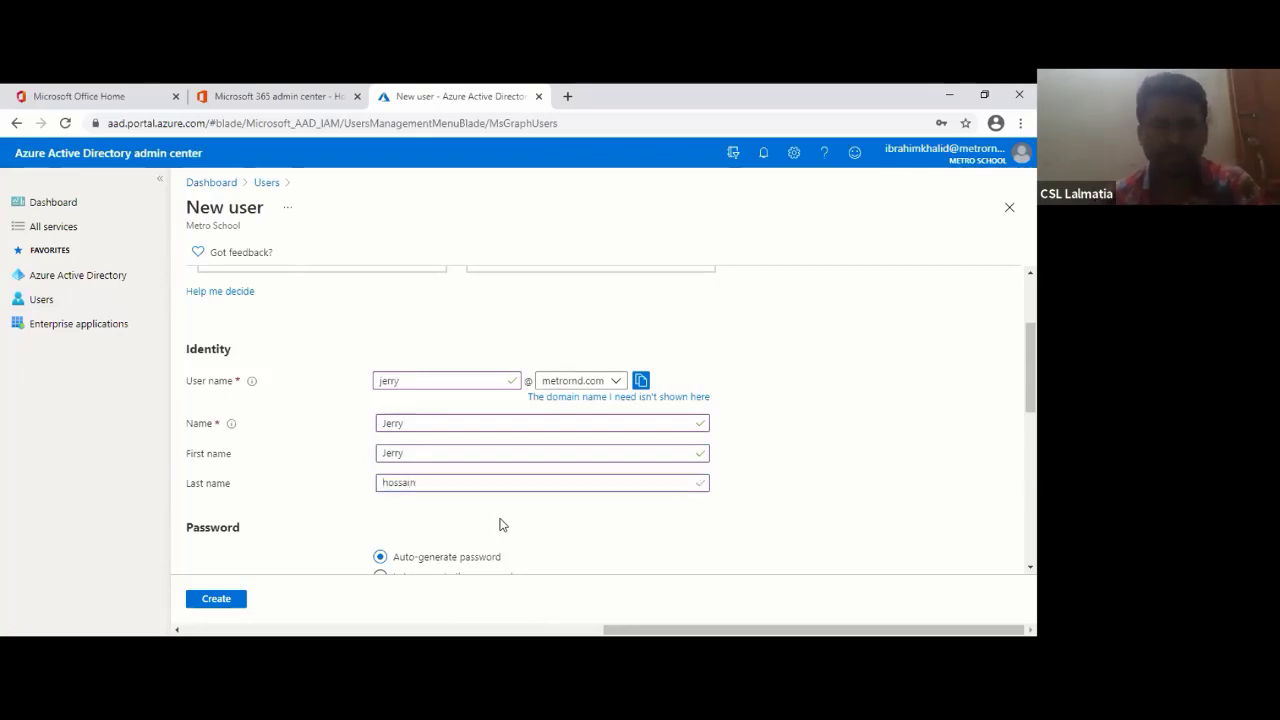
{"action": "scroll", "coordinate": [500, 523], "scroll_direction": "down", "scroll_amount": 2}
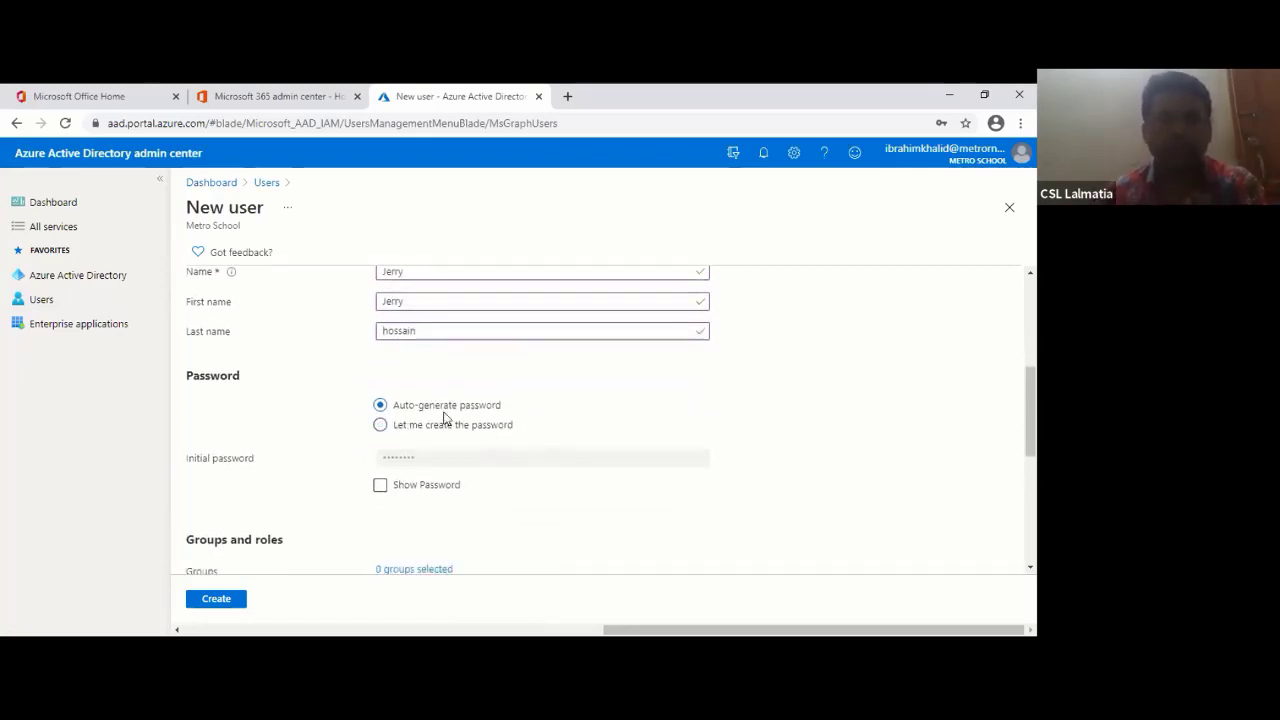
- Choose 'Let me create the password' and enter a corrected custom initial password
{"action": "left_click", "coordinate": [381, 425]}
{"action": "left_click", "coordinate": [443, 457]}
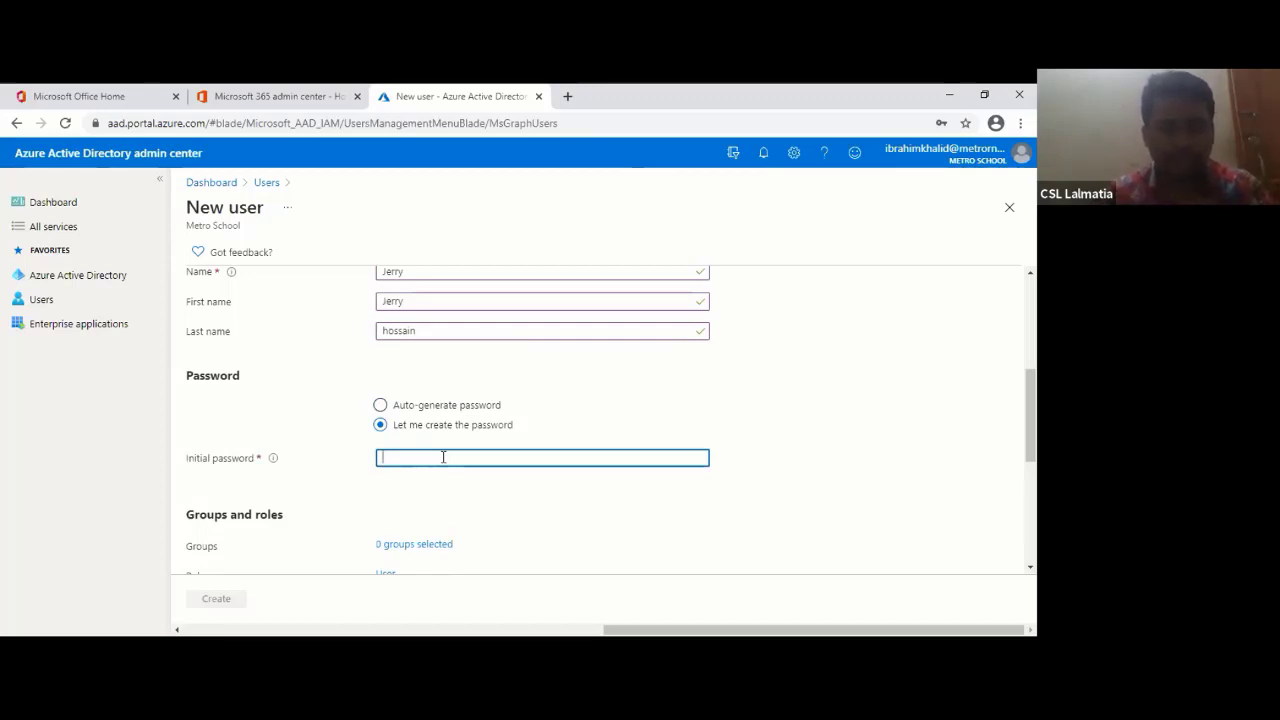
{"action": "type", "text": "•••••"}
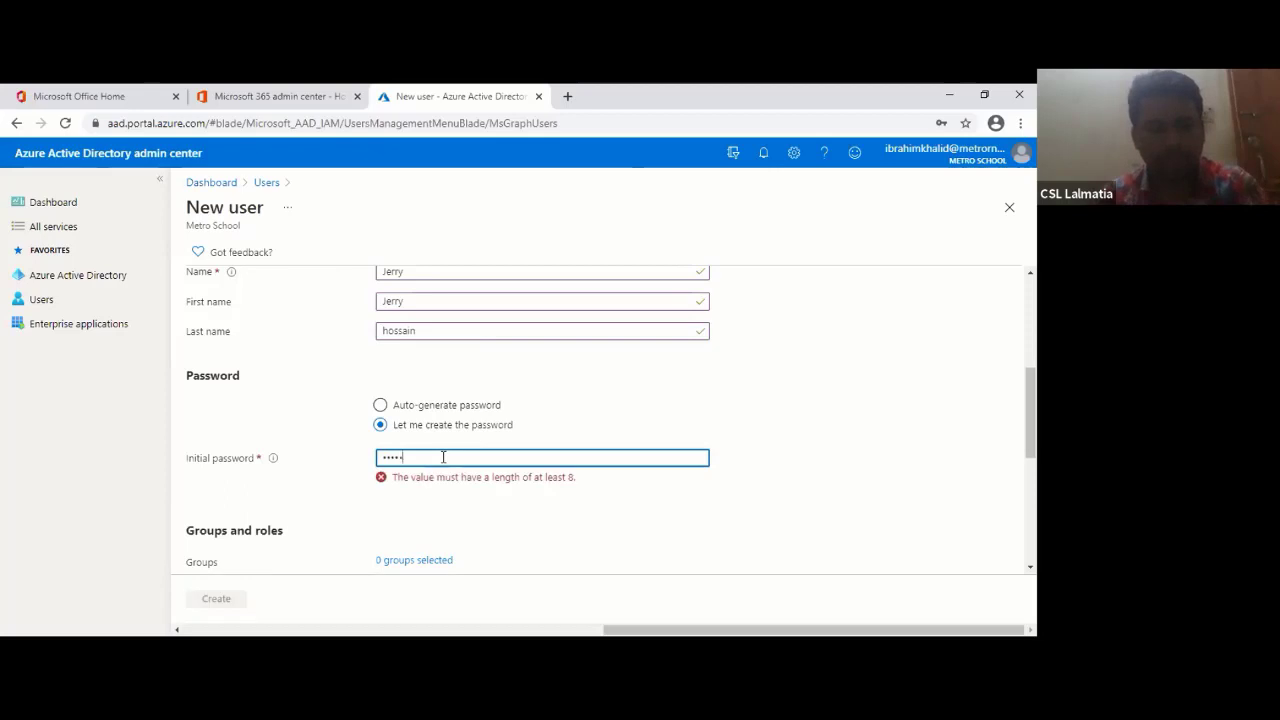
{"action": "type", "text": "•"}
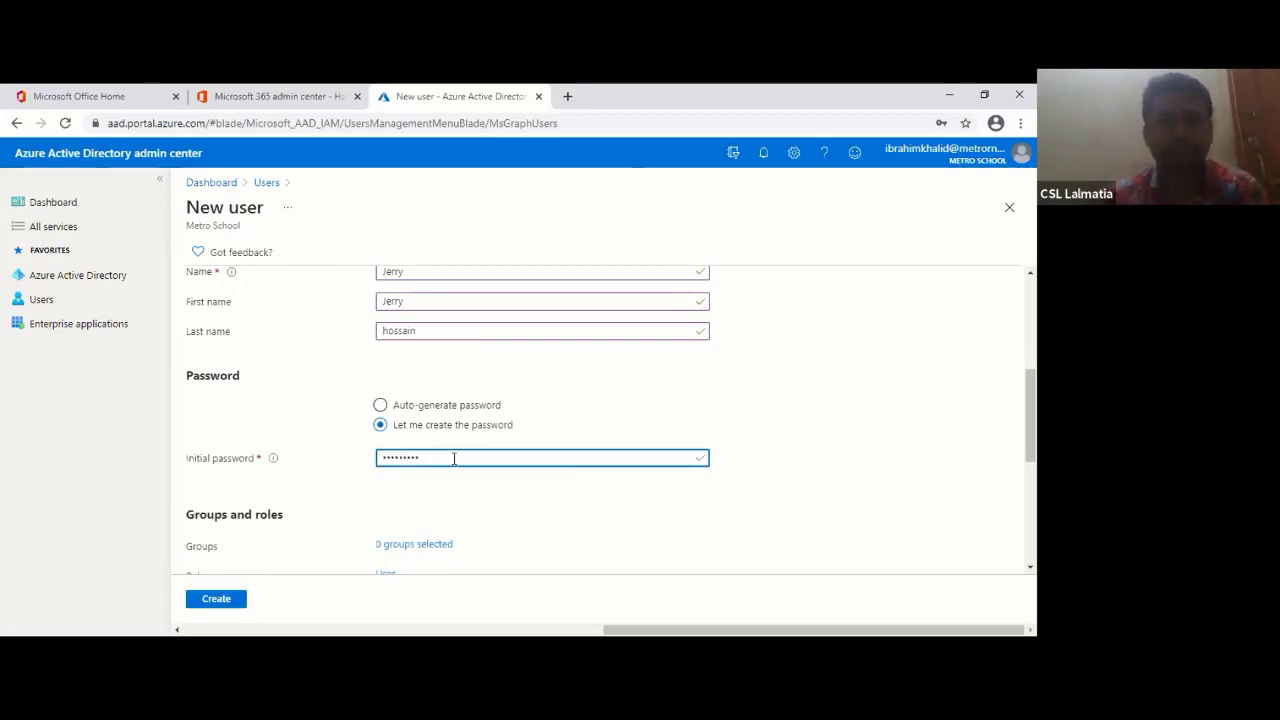
{"action": "scroll", "coordinate": [440, 460], "scroll_direction": "down", "scroll_amount": 2}
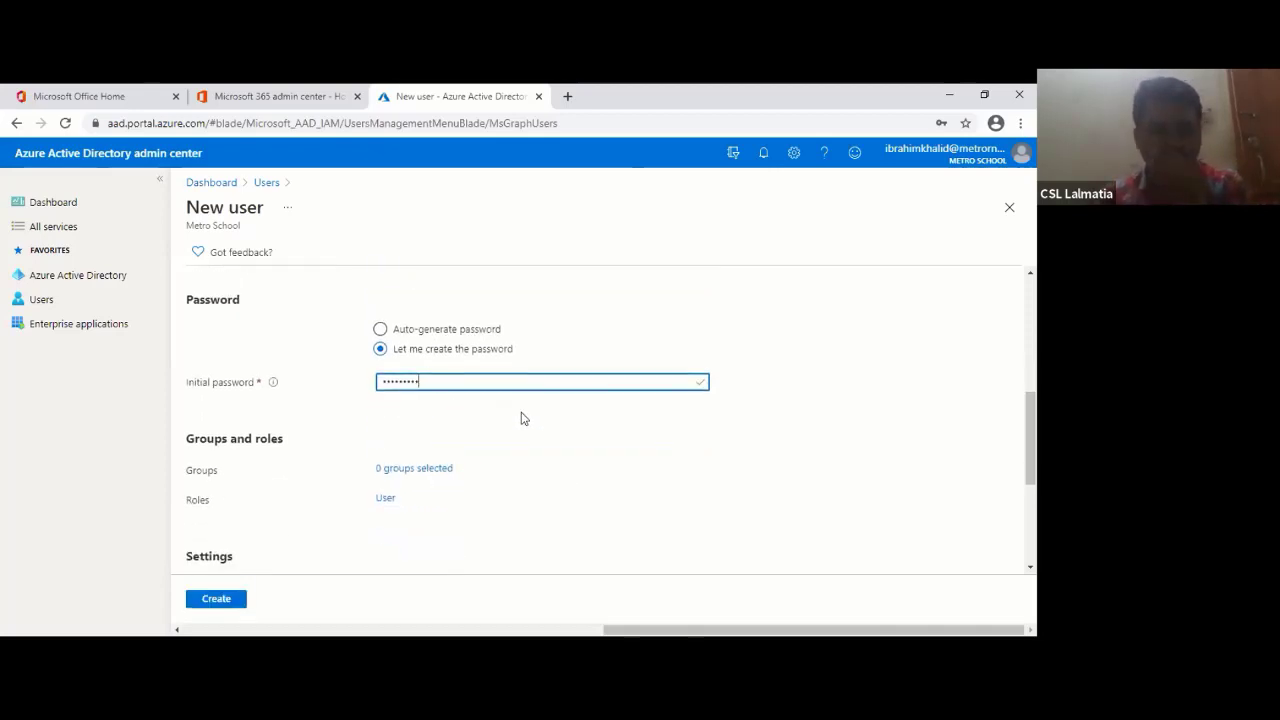
{"action": "key", "text": "BackSpace"}
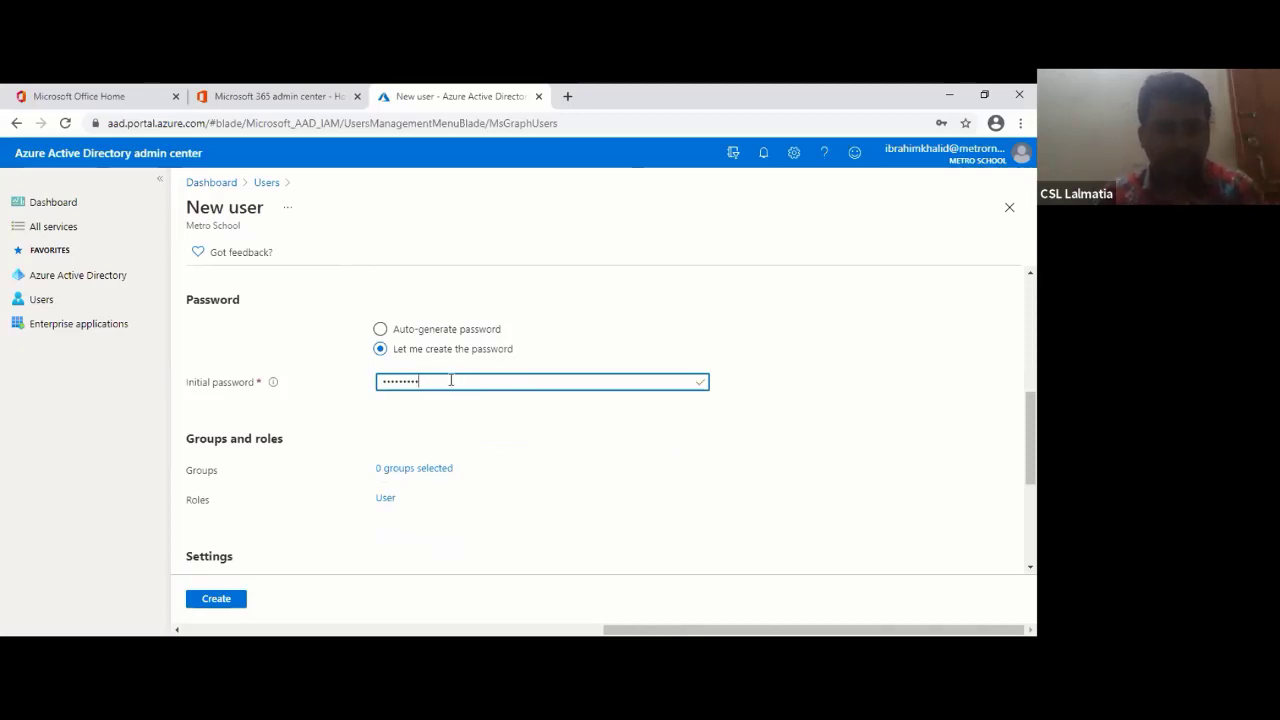
{"action": "key", "text": "BackSpace"}
{"action": "key", "text": "BackSpace"}
{"action": "key", "text": "BackSpace"}
{"action": "key", "text": "BackSpace"}
{"action": "key", "text": "BackSpace"}
{"action": "key", "text": "BackSpace"}
{"action": "key", "text": "BackSpace"}
{"action": "key", "text": "BackSpace"}
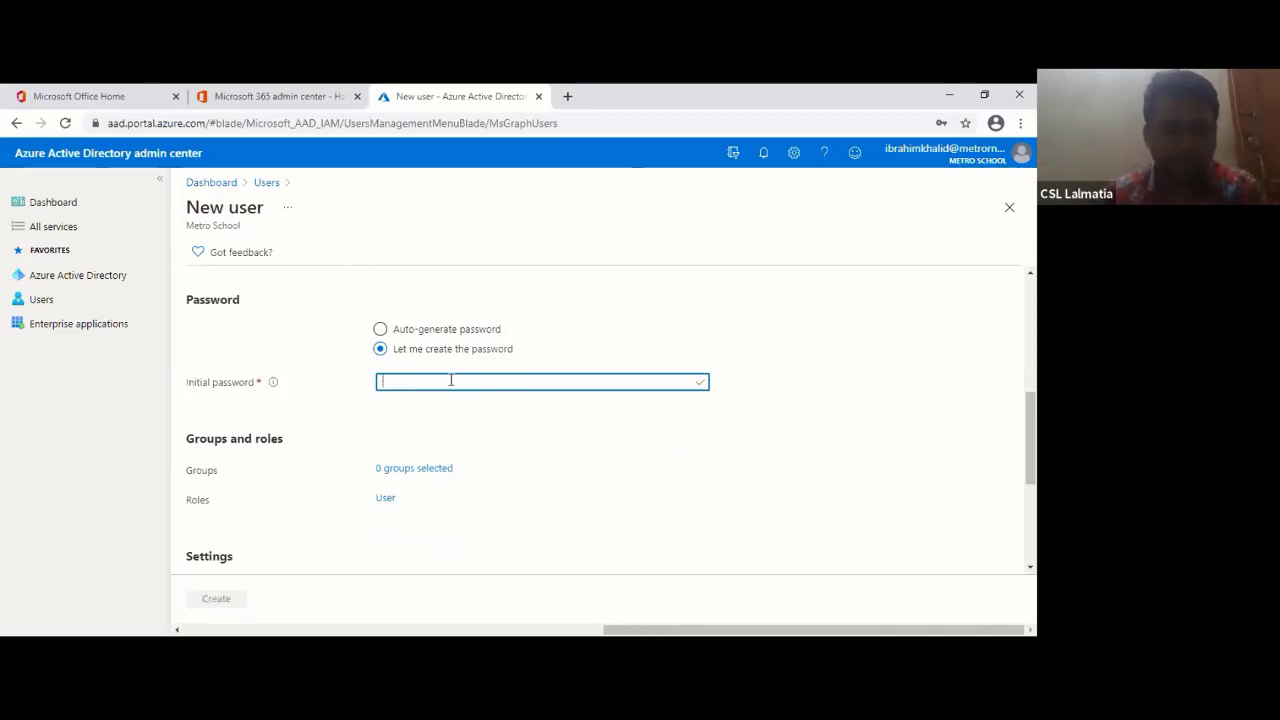
{"action": "type", "text": "••••"}
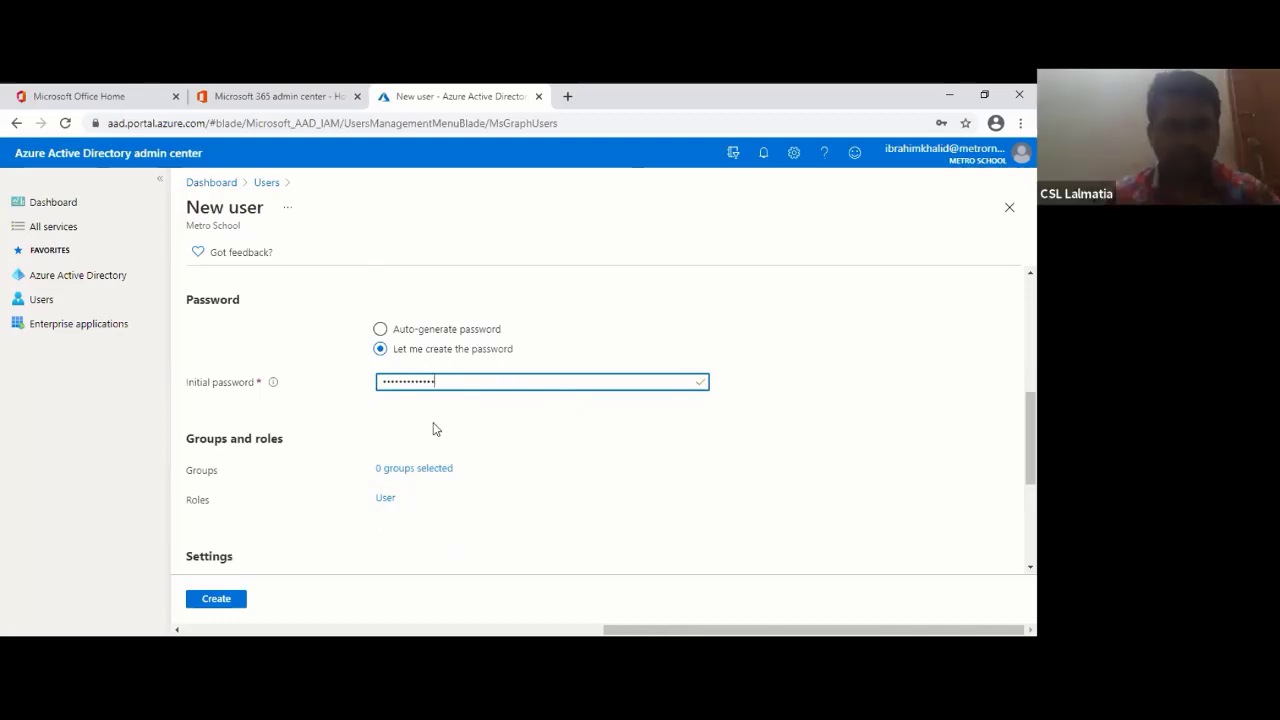
{"action": "scroll", "coordinate": [434, 429], "scroll_direction": "down", "scroll_amount": 1}
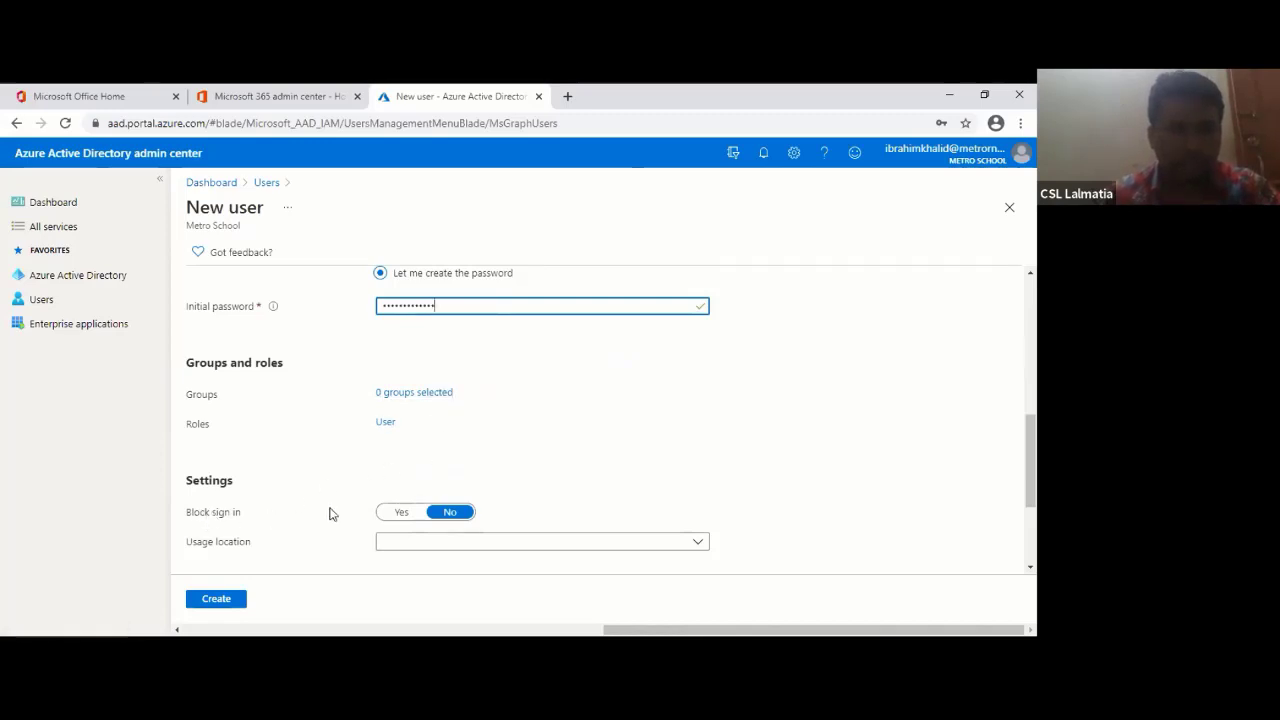
- Set the usage location to Bangladesh and dismiss the browser's save-password offer
{"action": "scroll", "coordinate": [417, 360], "scroll_direction": "down", "scroll_amount": 2}
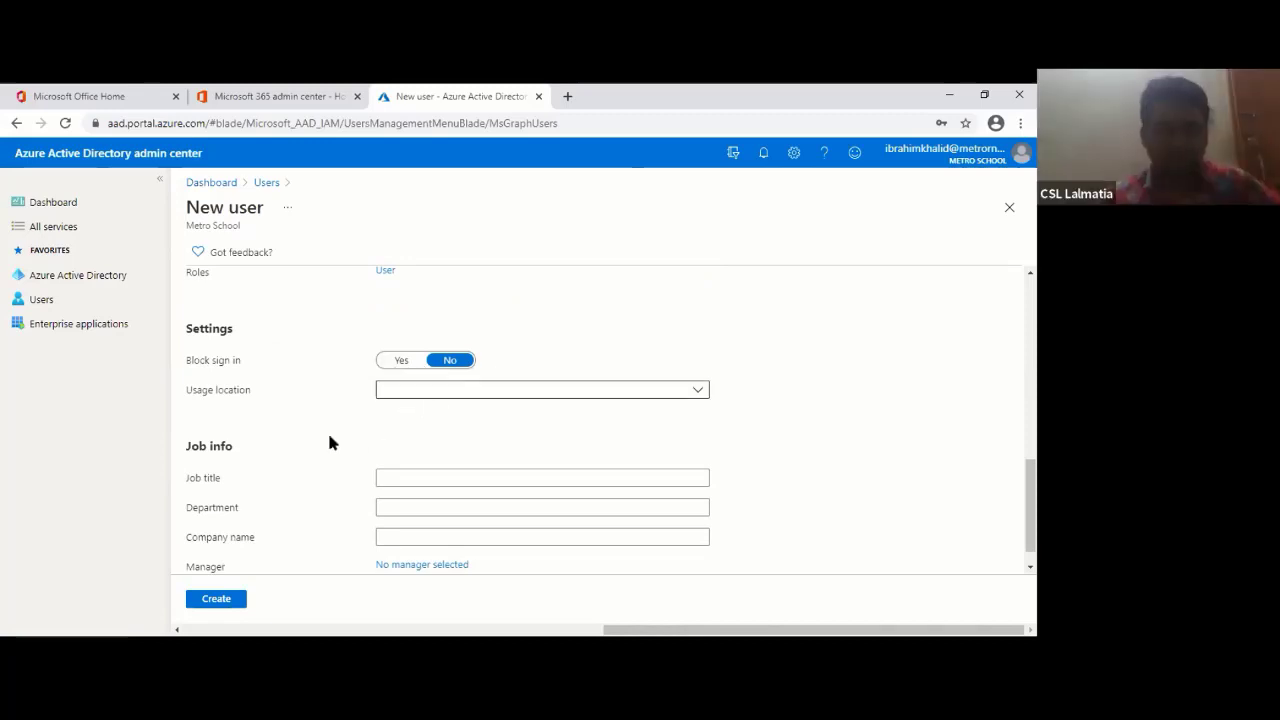
{"action": "left_click", "coordinate": [700, 396]}
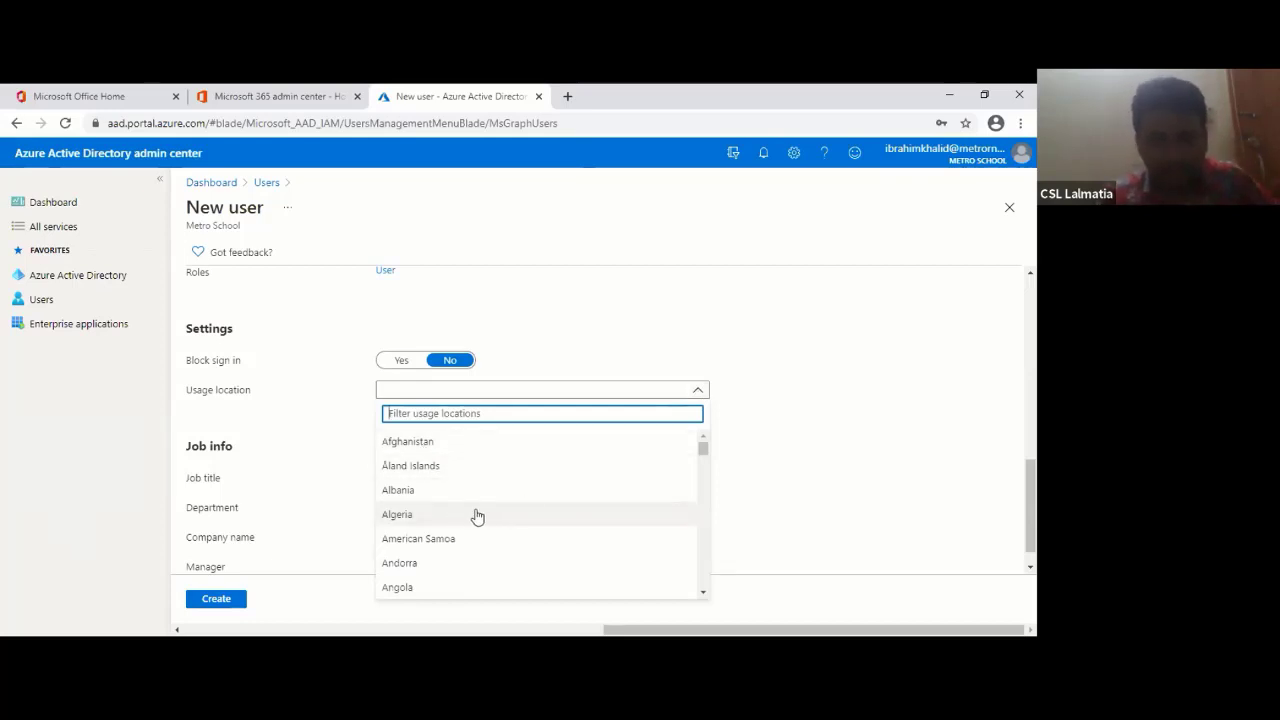
{"action": "scroll", "coordinate": [548, 495], "scroll_direction": "down", "scroll_amount": 5}
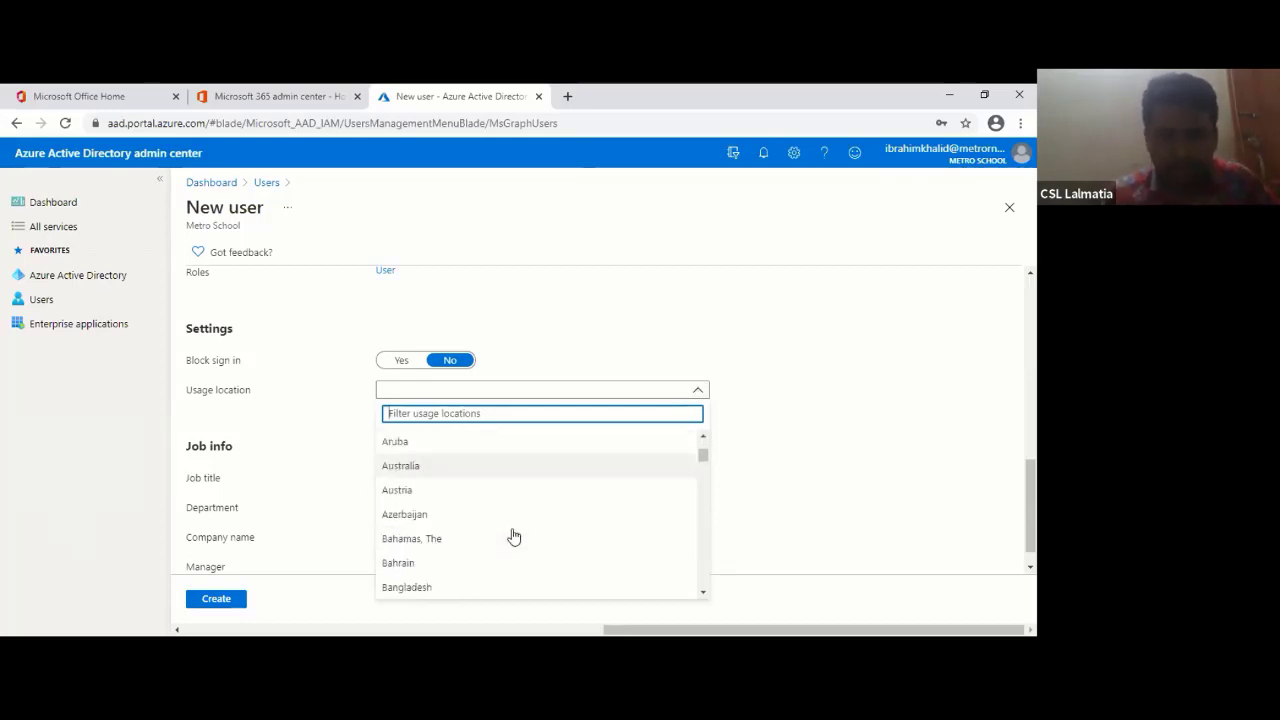
{"action": "type", "text": "B"}
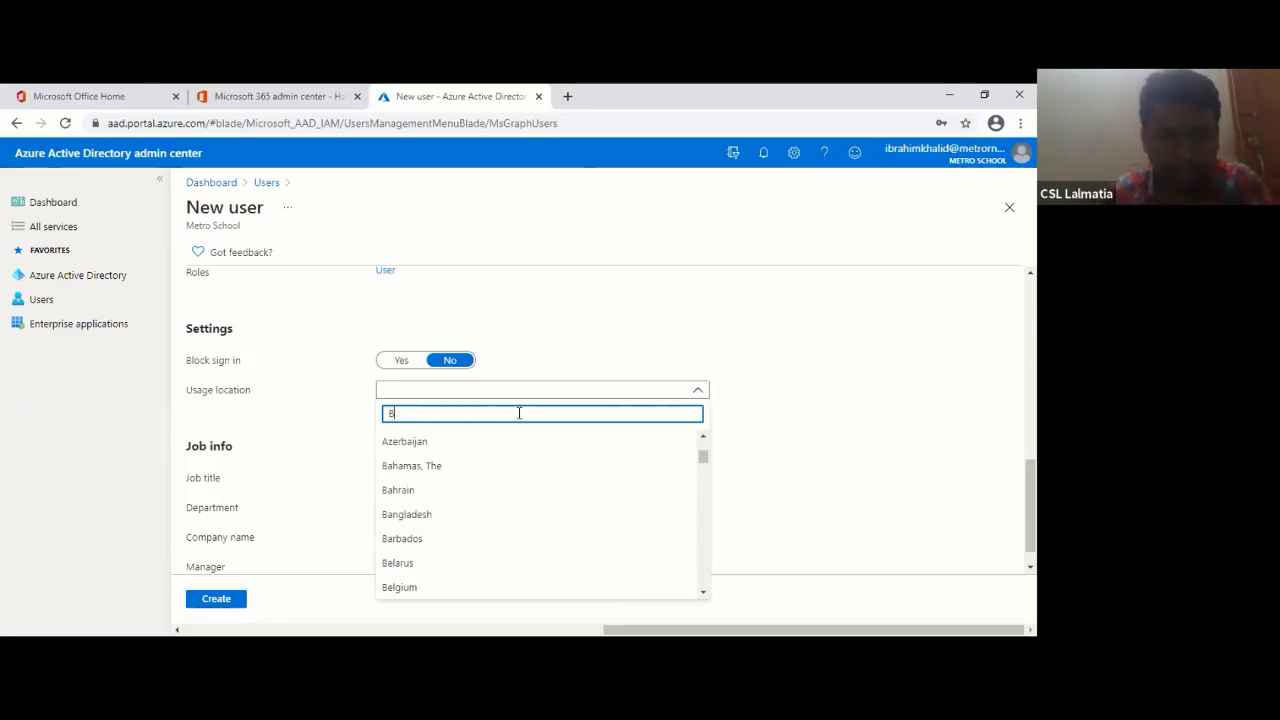
{"action": "type", "text": "a"}
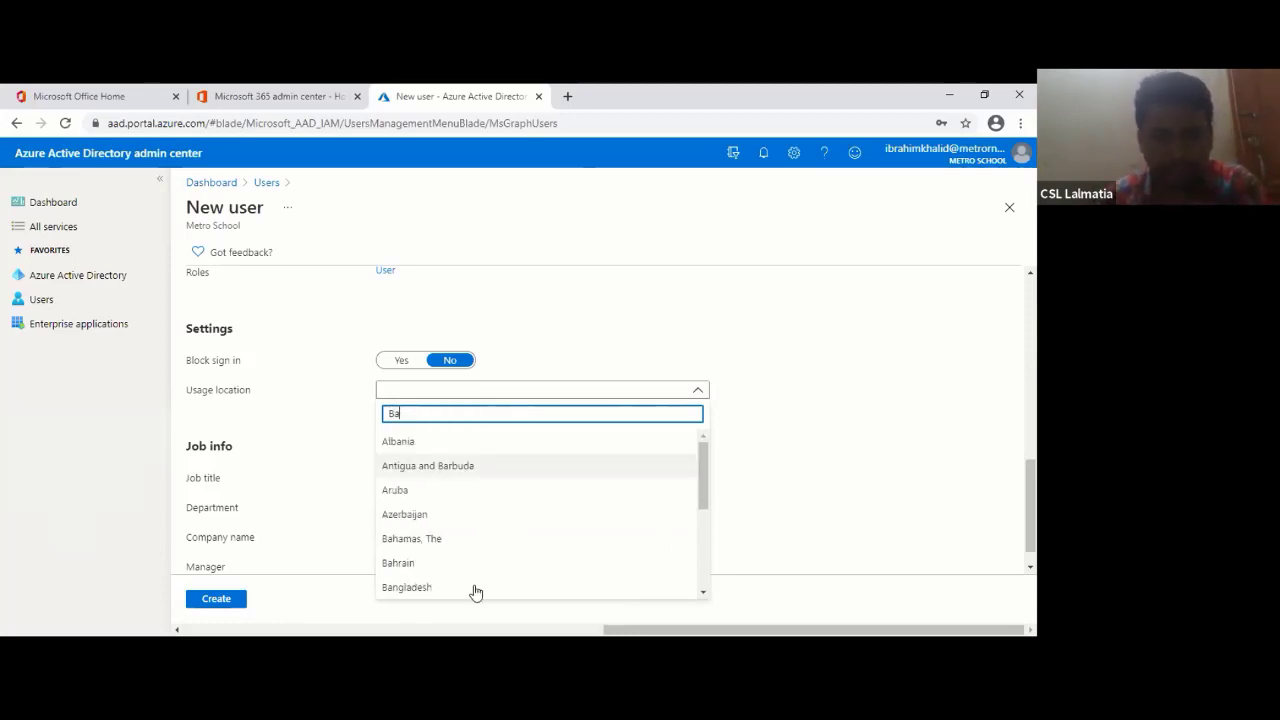
{"action": "left_click", "coordinate": [429, 588]}
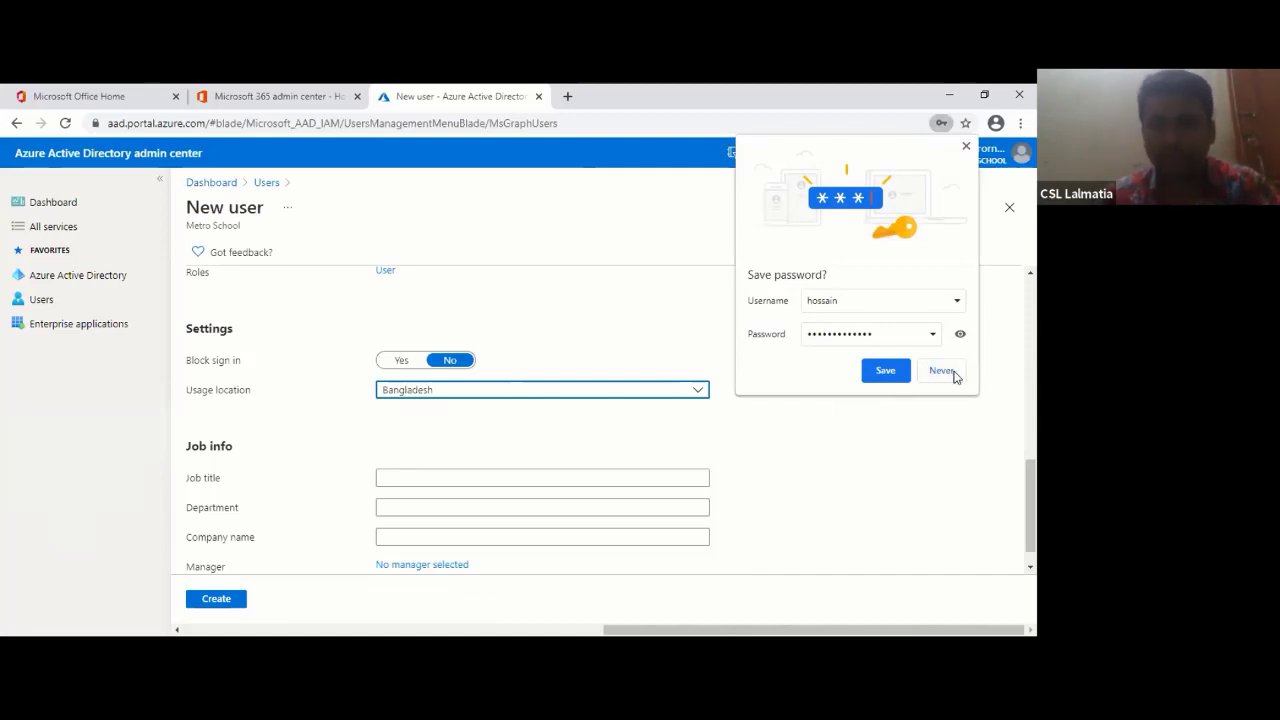
{"action": "left_click", "coordinate": [941, 371]}
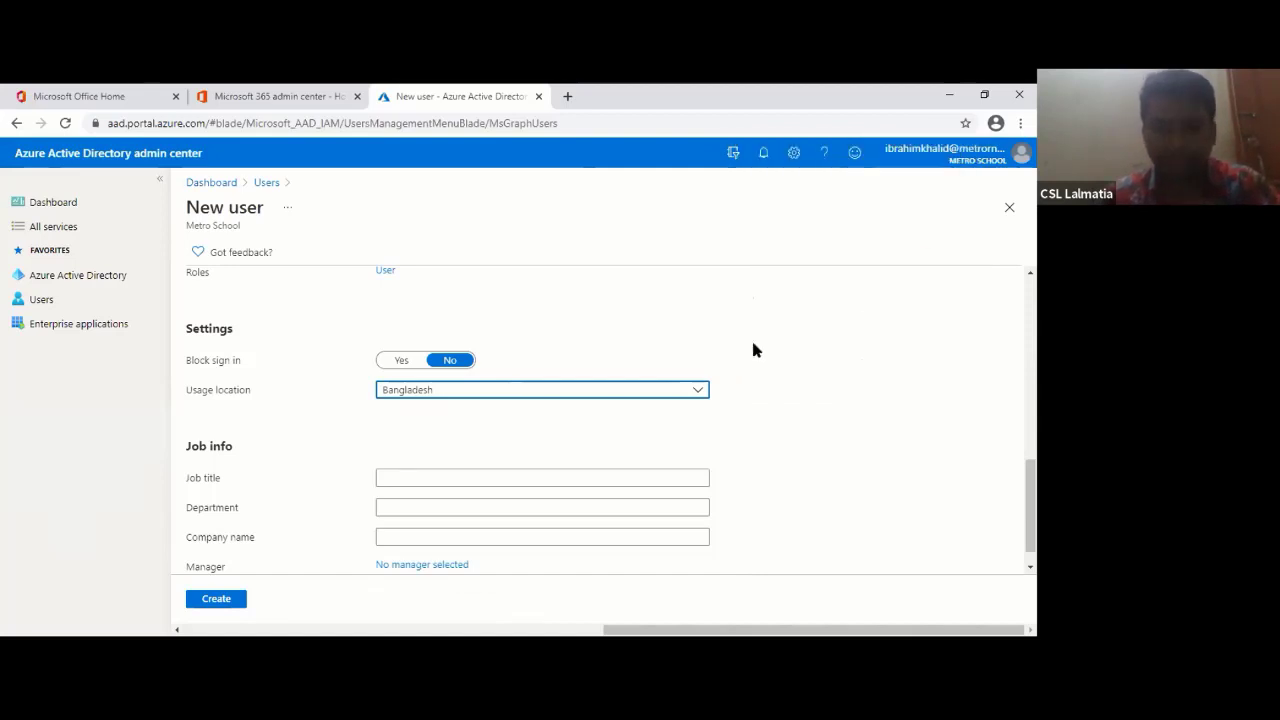
- Enter job title IT Officer, department IT and company name Metro
{"action": "left_click", "coordinate": [457, 481]}
{"action": "type", "text": "IT"}
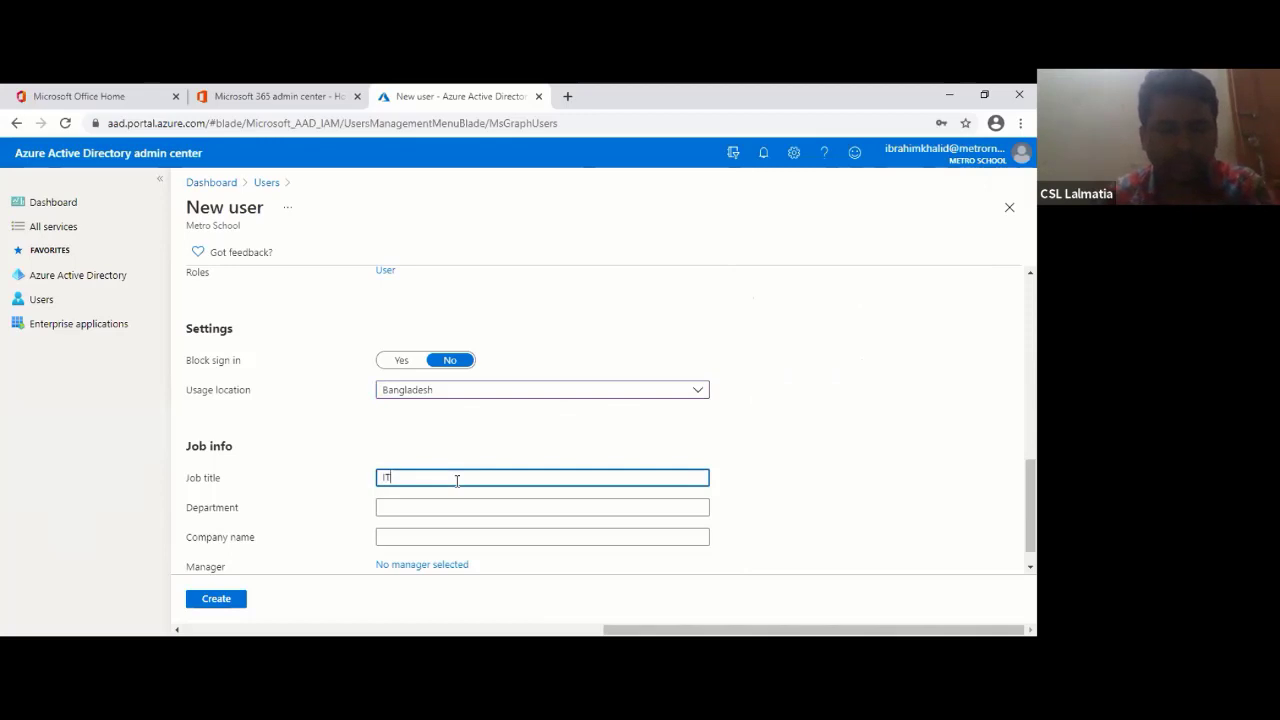
{"action": "type", "text": " Officer"}
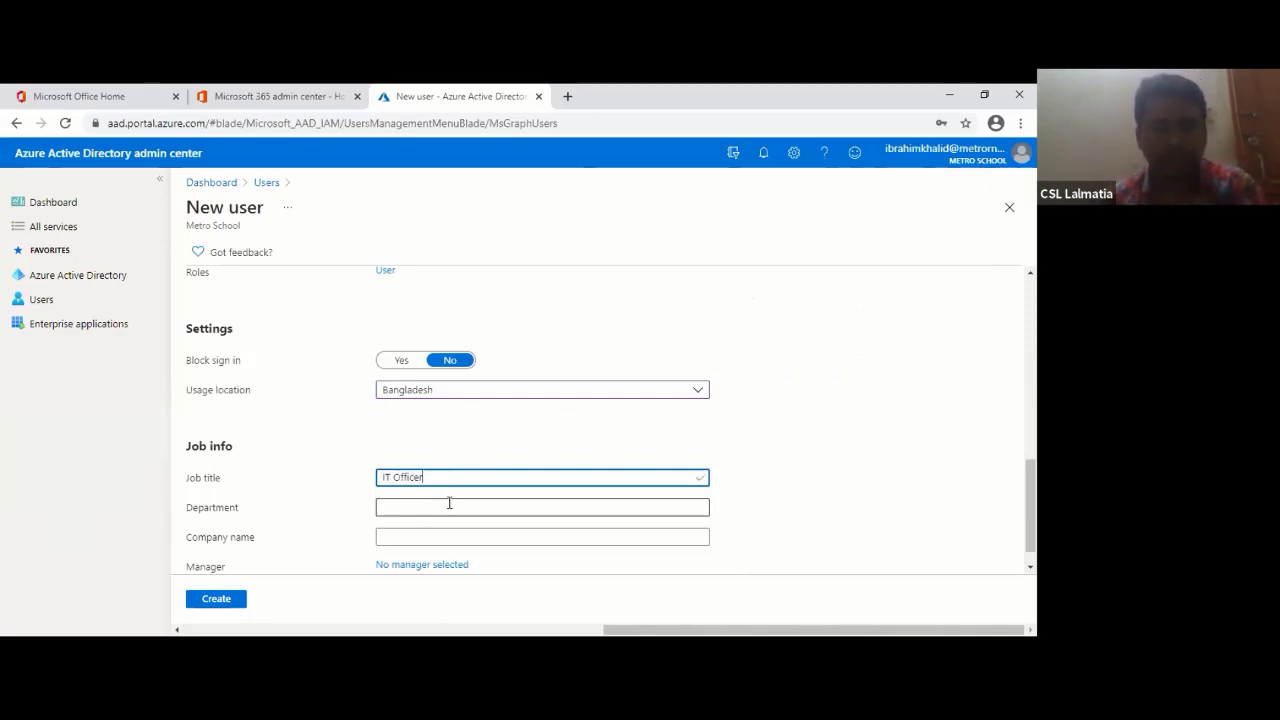
{"action": "left_click", "coordinate": [449, 505]}
{"action": "type", "text": "IT"}
{"action": "left_click", "coordinate": [407, 537]}
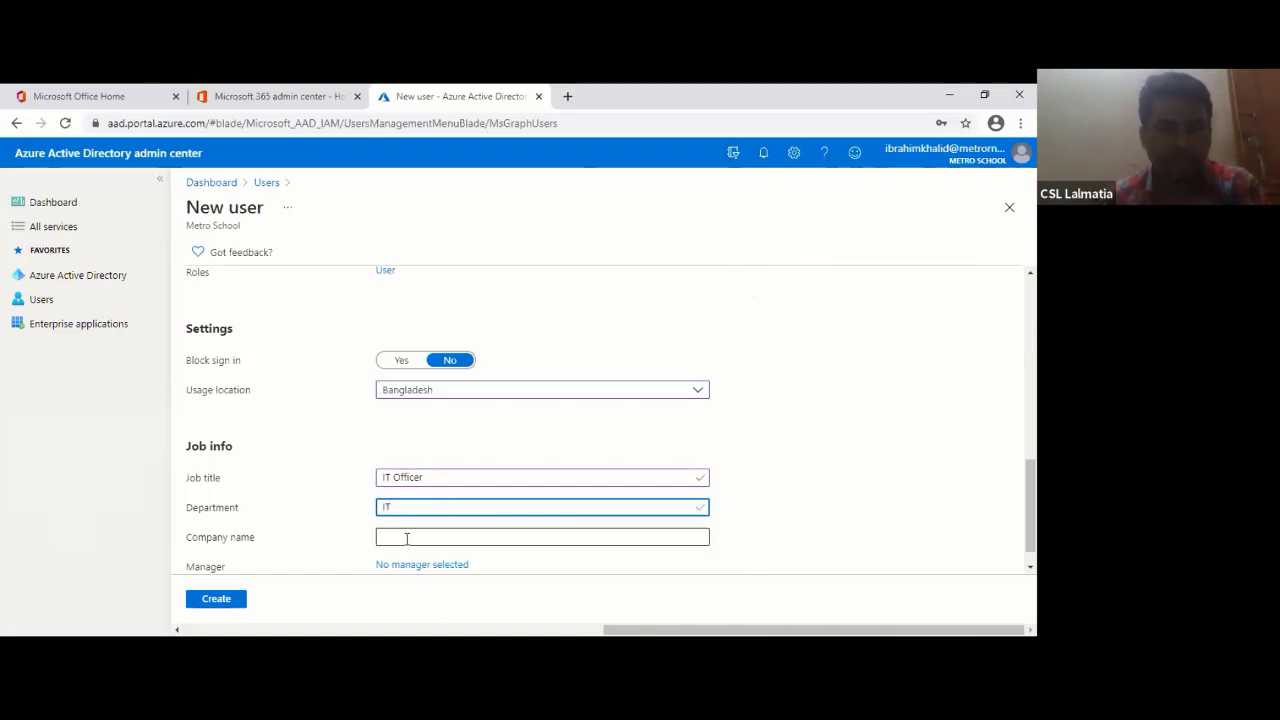
{"action": "type", "text": "Me"}
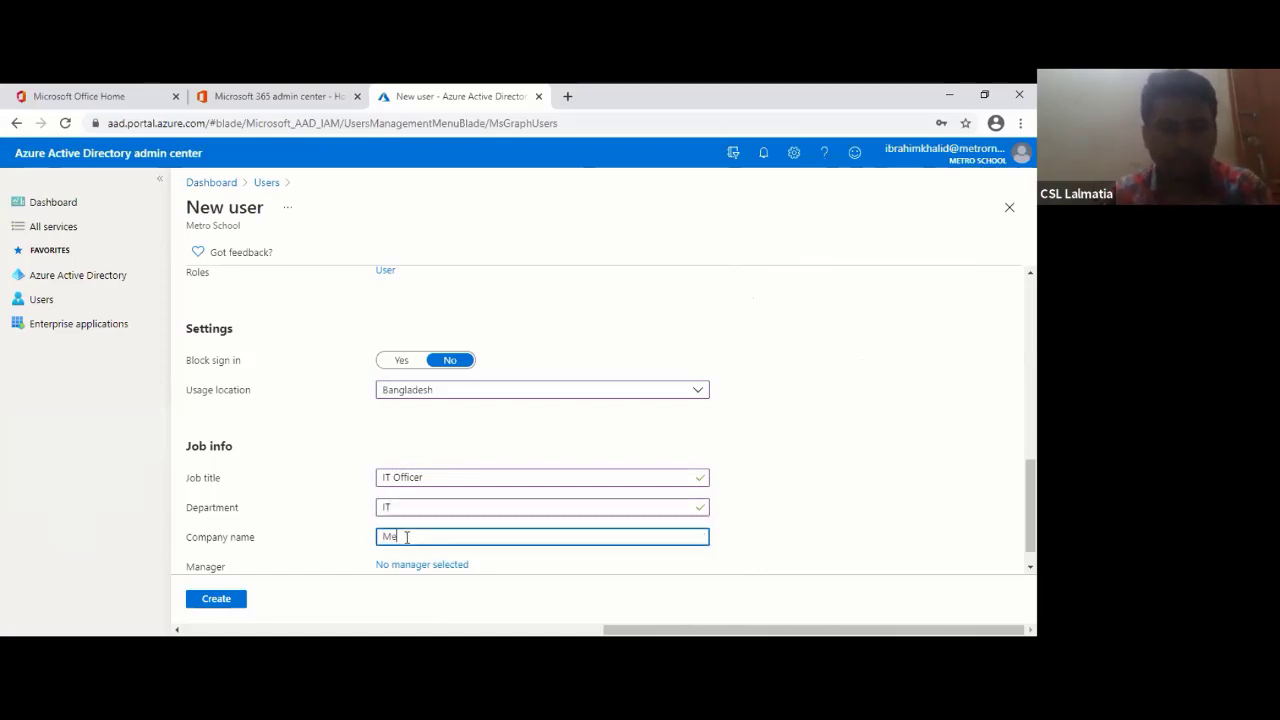
{"action": "type", "text": "tr"}
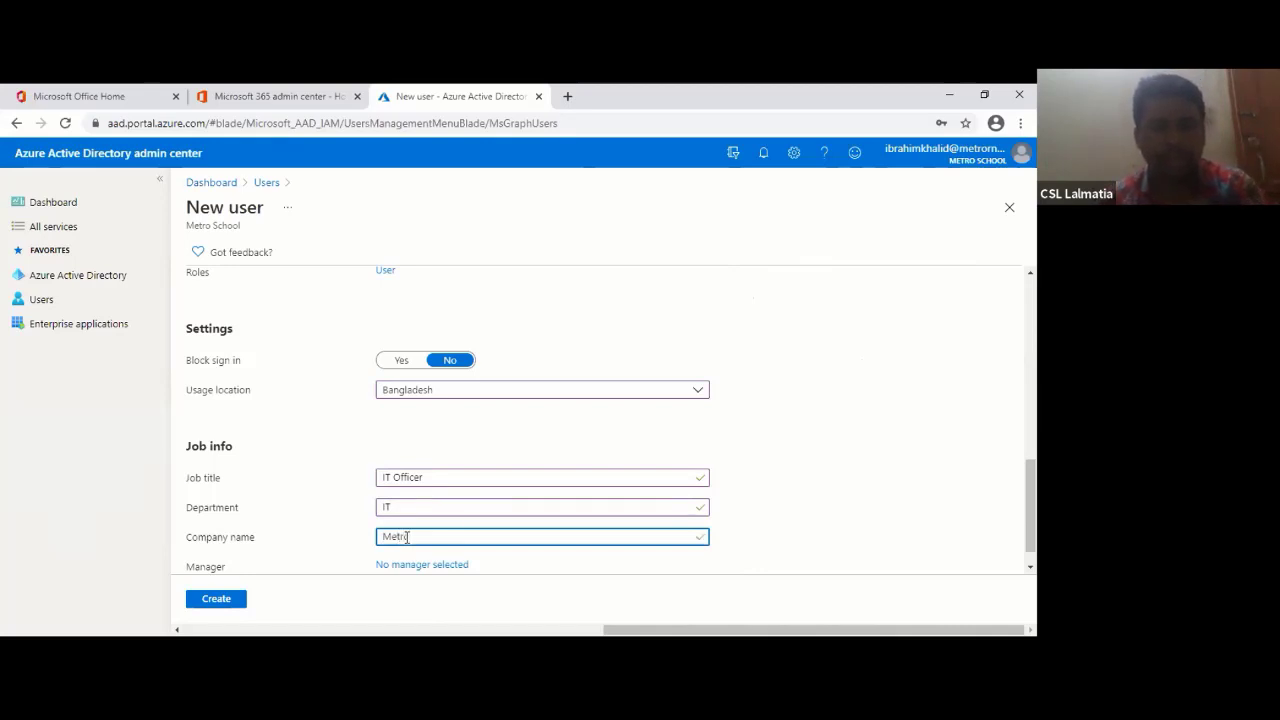
{"action": "type", "text": "o"}
{"action": "scroll", "coordinate": [420, 540], "scroll_direction": "down", "scroll_amount": 1}
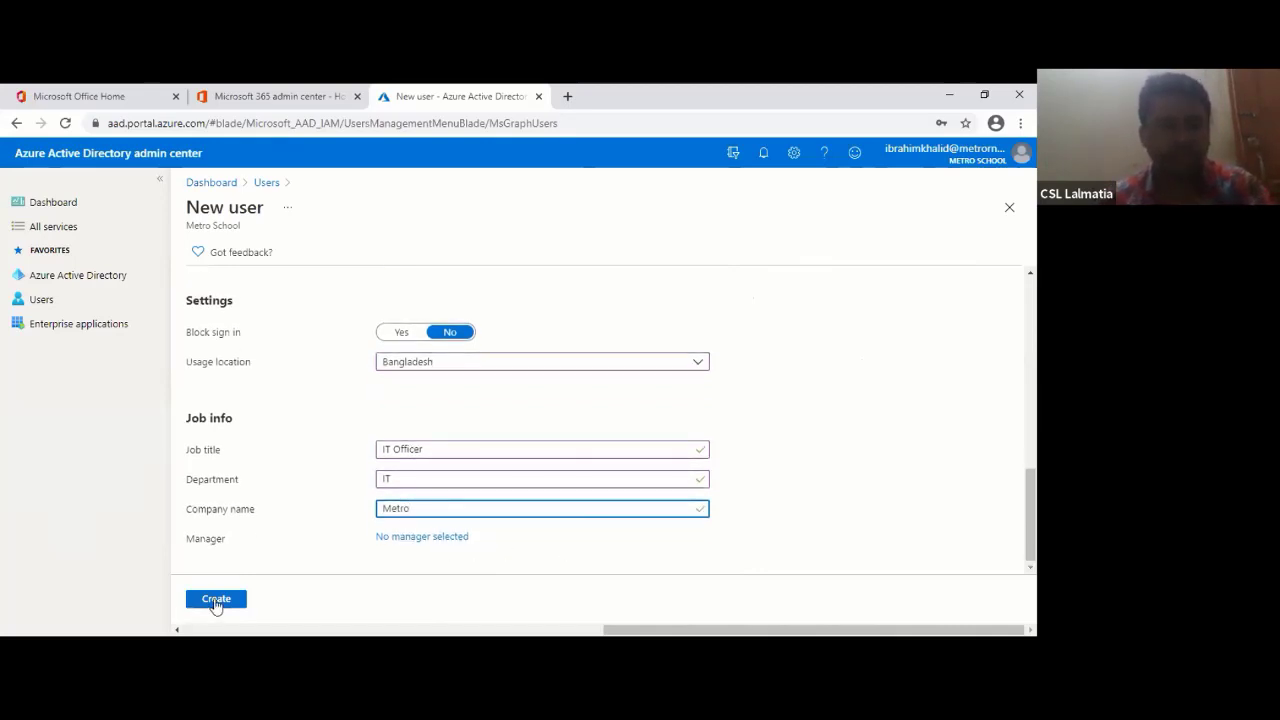
- Create the user, find them by searching All users, and open their profile's Reset password
{"action": "left_click", "coordinate": [215, 602]}
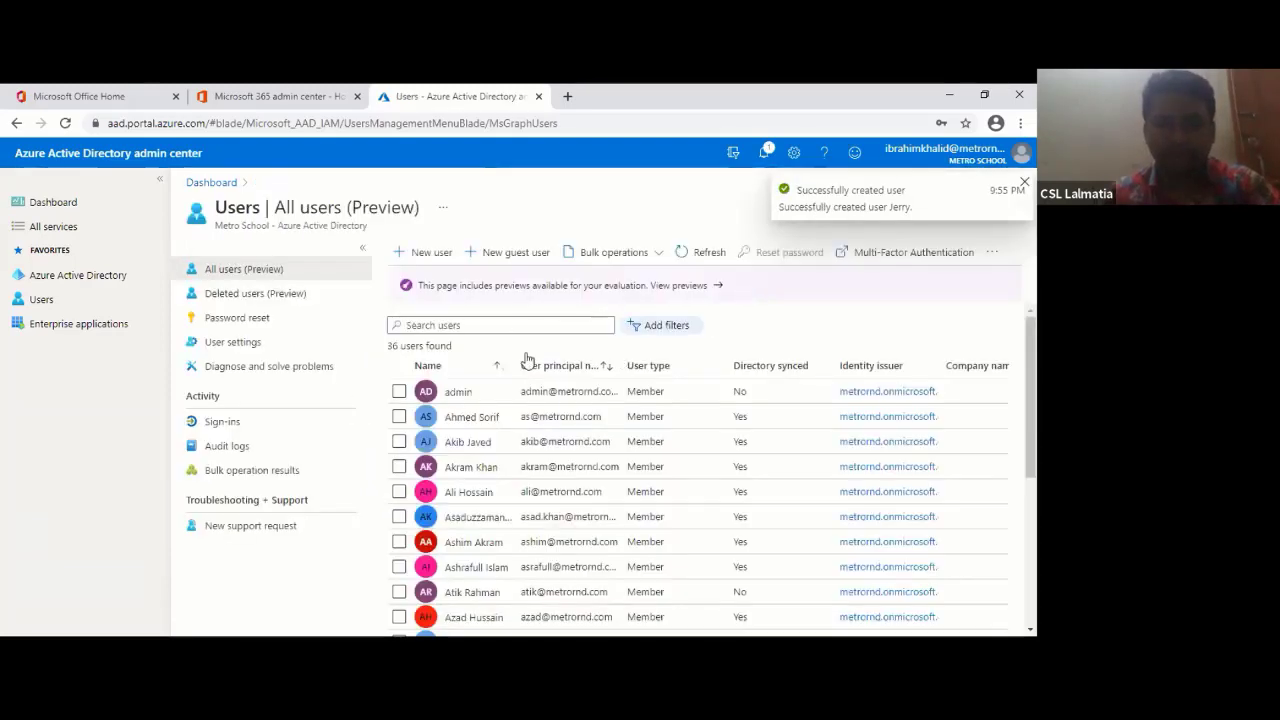
{"action": "left_click", "coordinate": [522, 316]}
{"action": "type", "text": "je"}
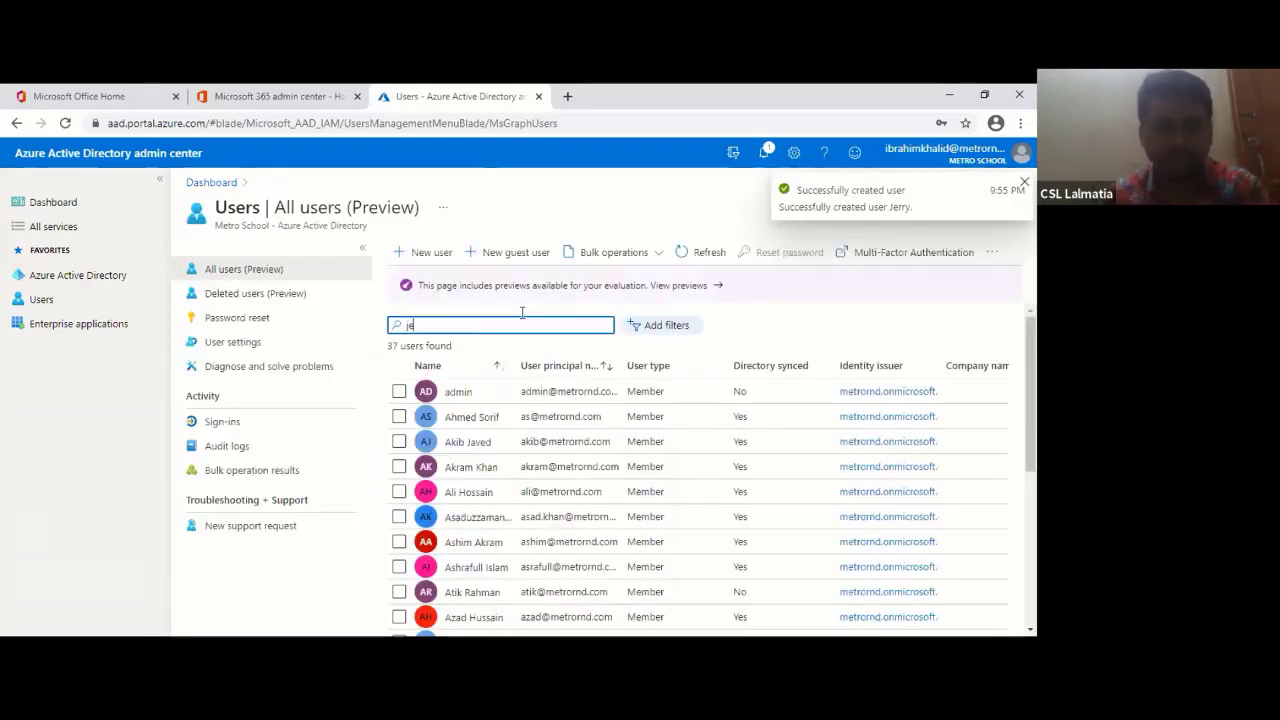
{"action": "type", "text": "rry"}
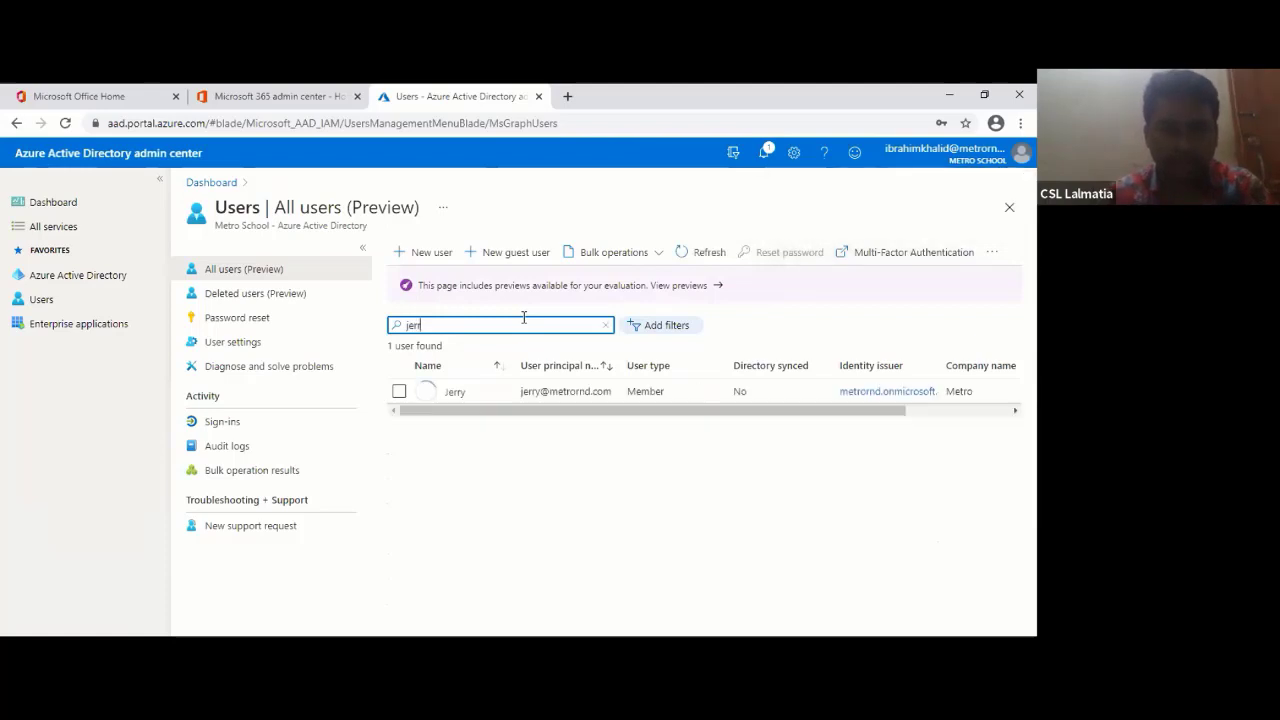
{"action": "left_click", "coordinate": [460, 398]}
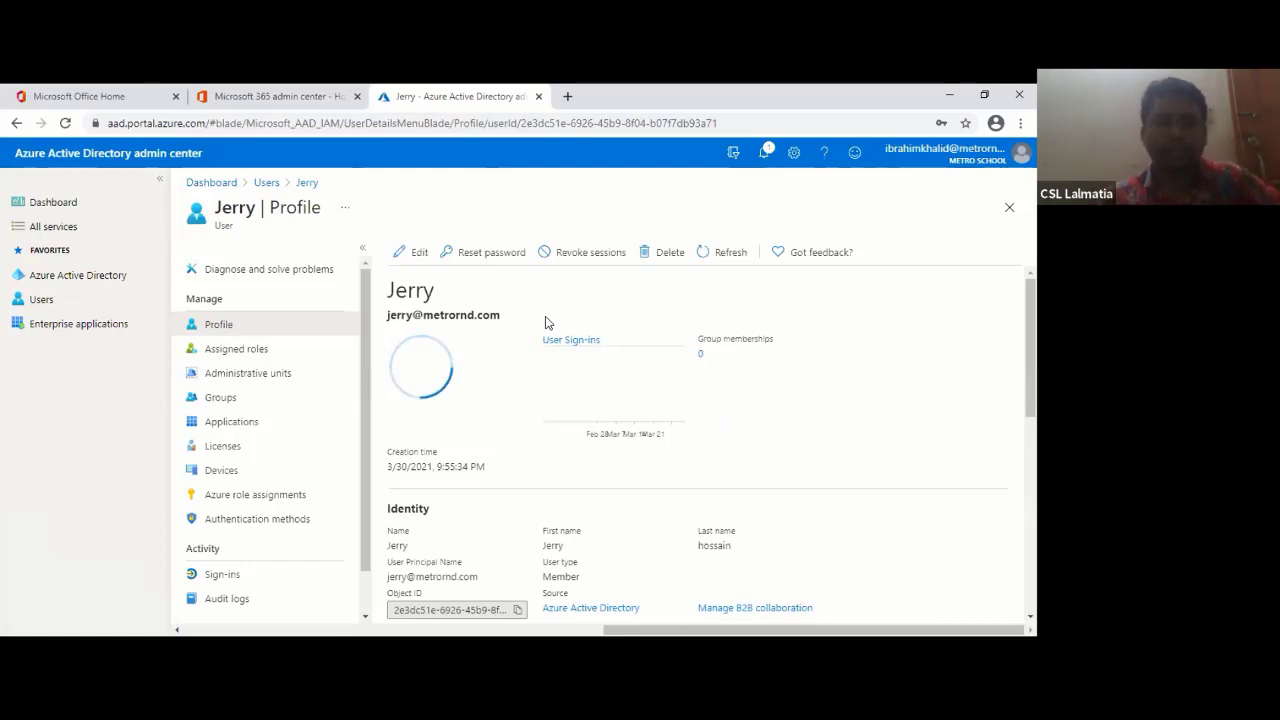
{"action": "left_click", "coordinate": [485, 254]}
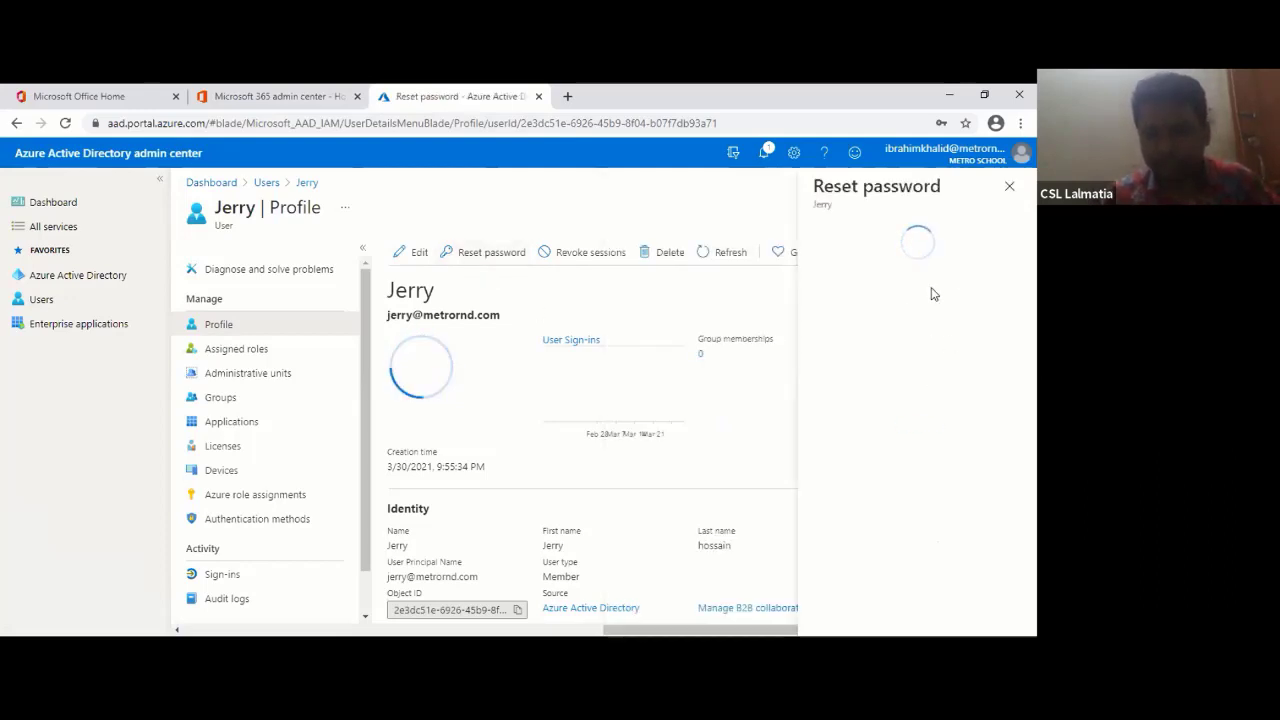
- Generate a temporary password for the user, select it to copy, and close the panel
{"action": "left_click", "coordinate": [850, 295]}
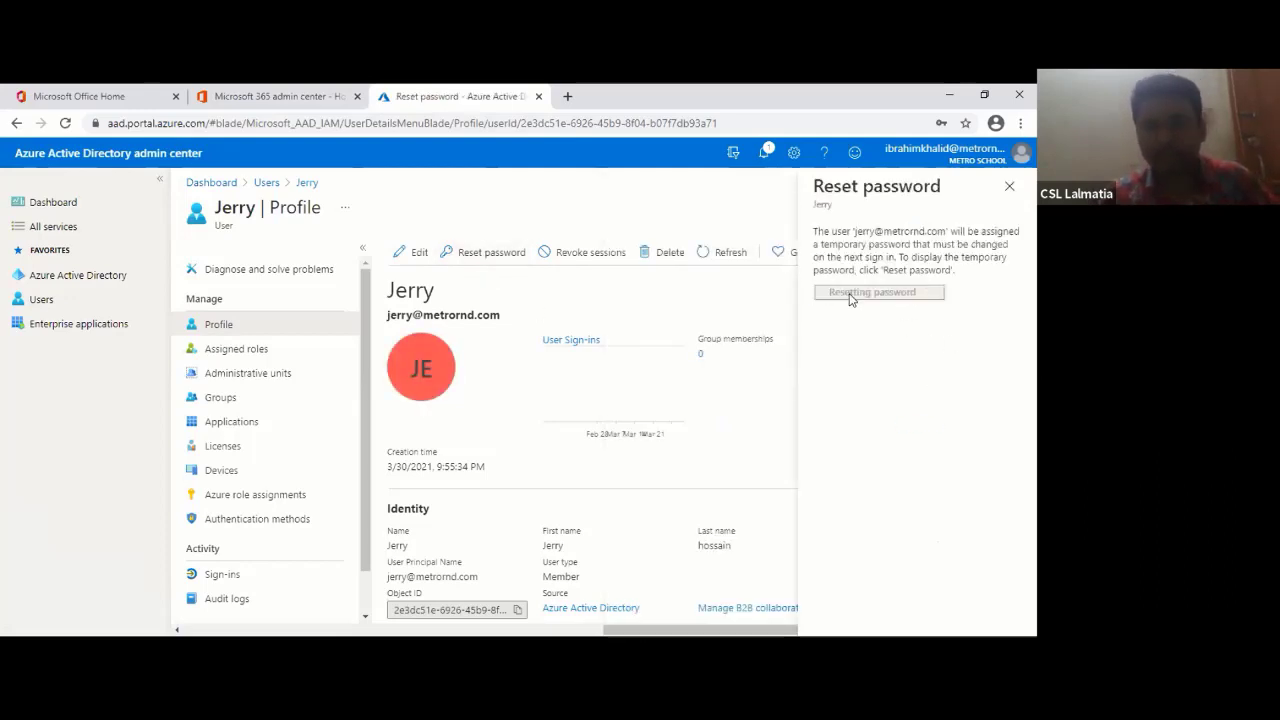
{"action": "left_click", "coordinate": [875, 350]}
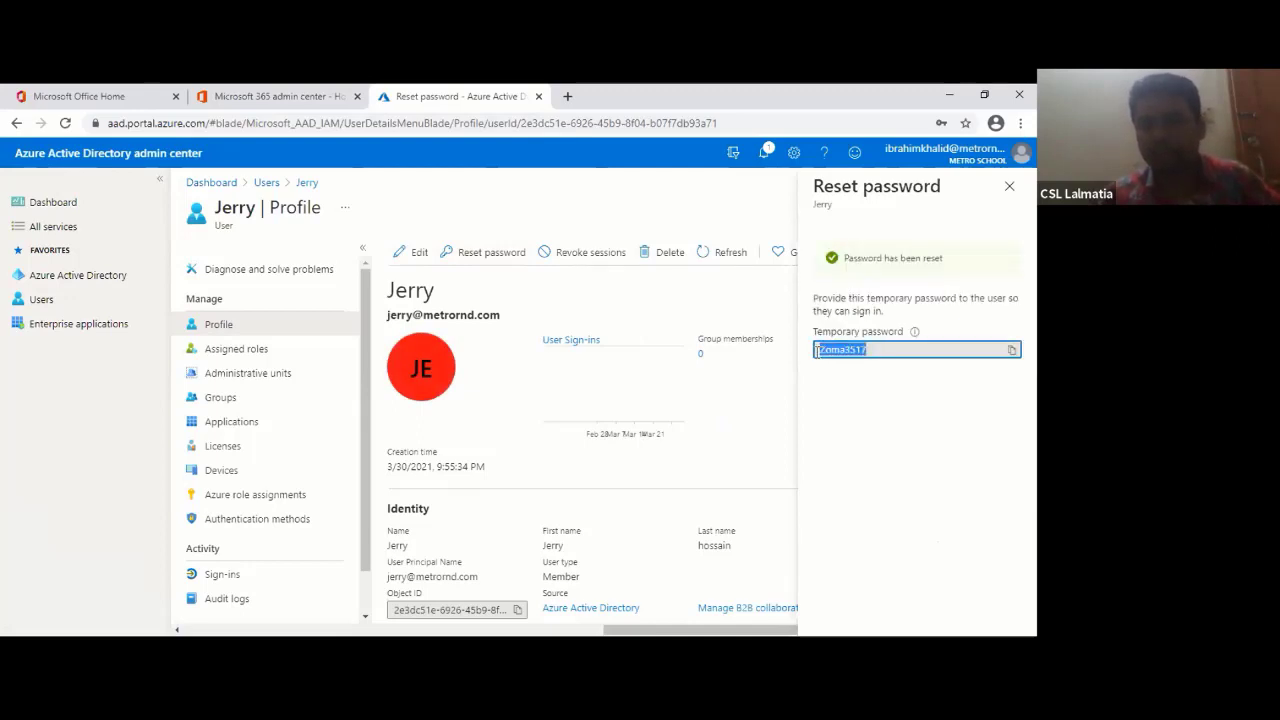
{"action": "left_click", "coordinate": [1008, 186]}
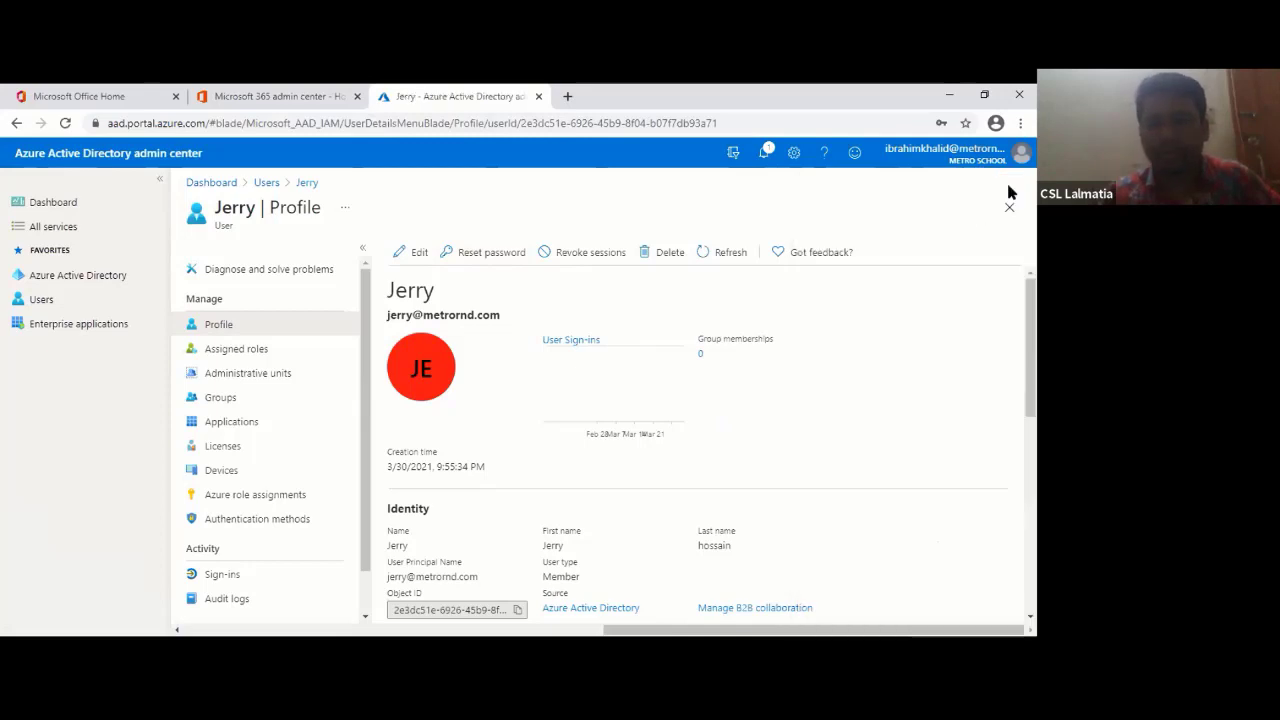
{"action": "left_click", "coordinate": [416, 262]}
{"action": "scroll", "coordinate": [546, 506], "scroll_direction": "down", "scroll_amount": 3}
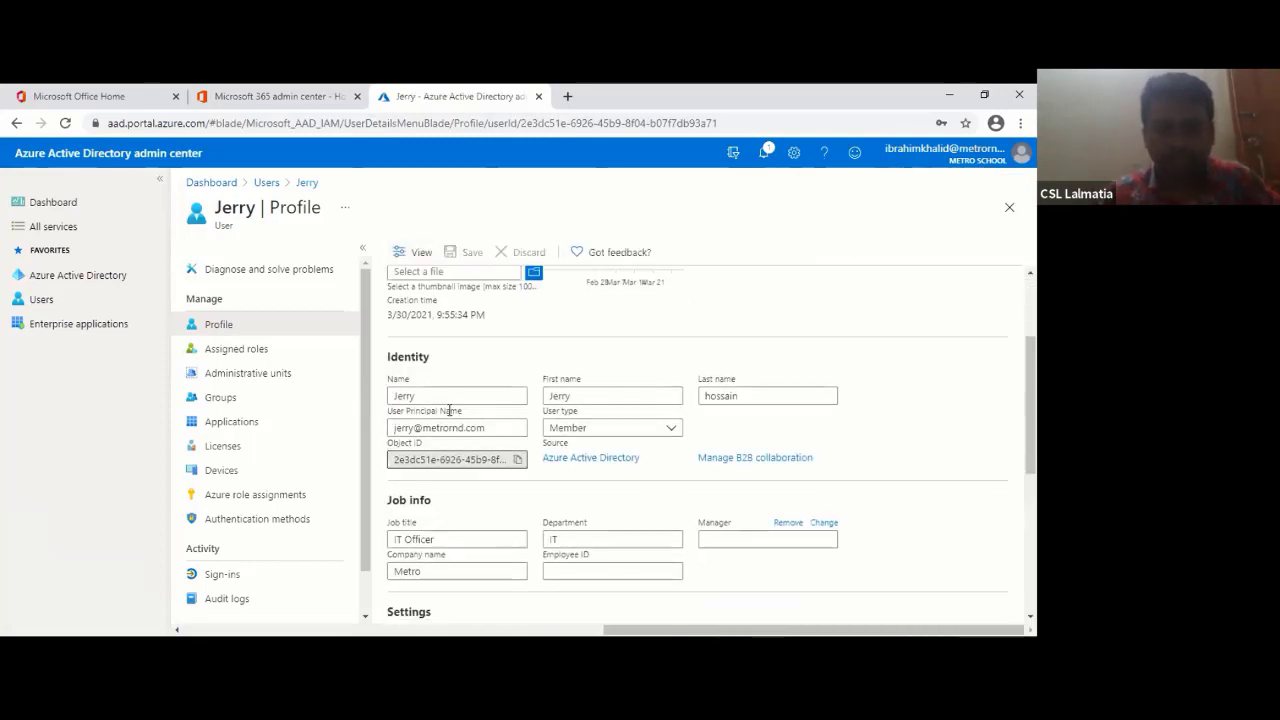
{"action": "scroll", "coordinate": [628, 483], "scroll_direction": "up", "scroll_amount": 3}
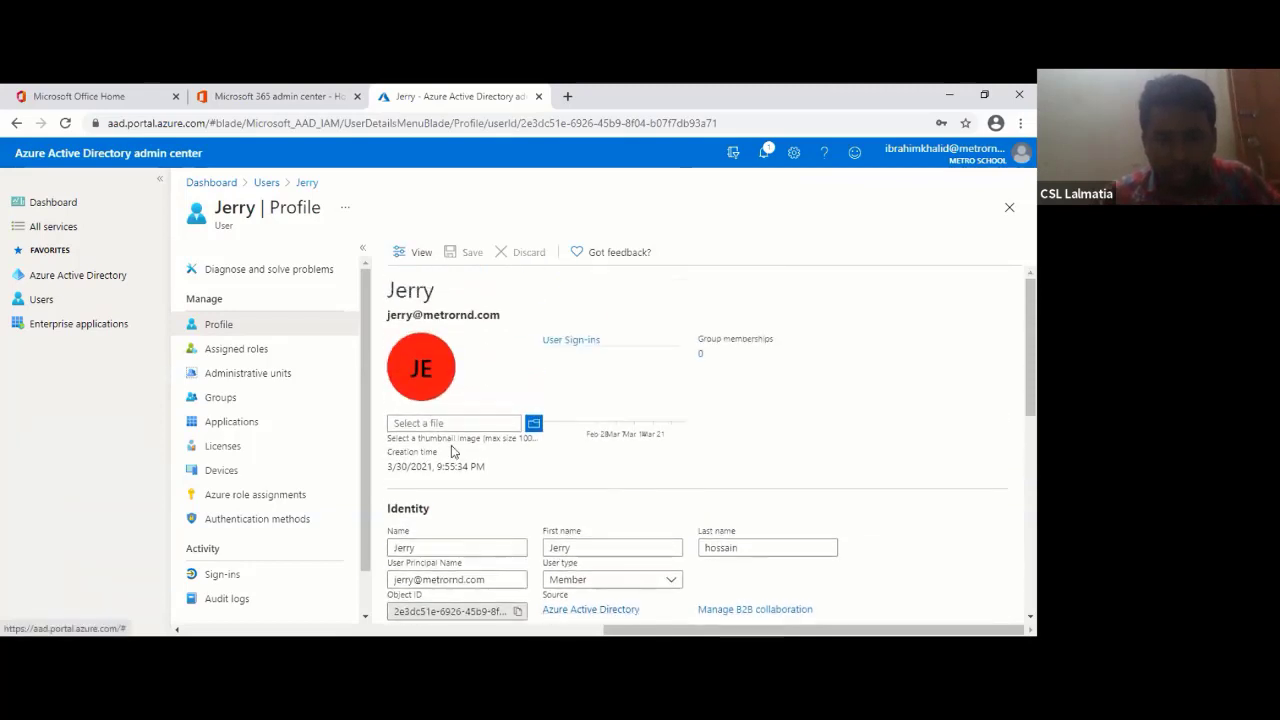
{"action": "scroll", "coordinate": [605, 530], "scroll_direction": "down", "scroll_amount": 10}
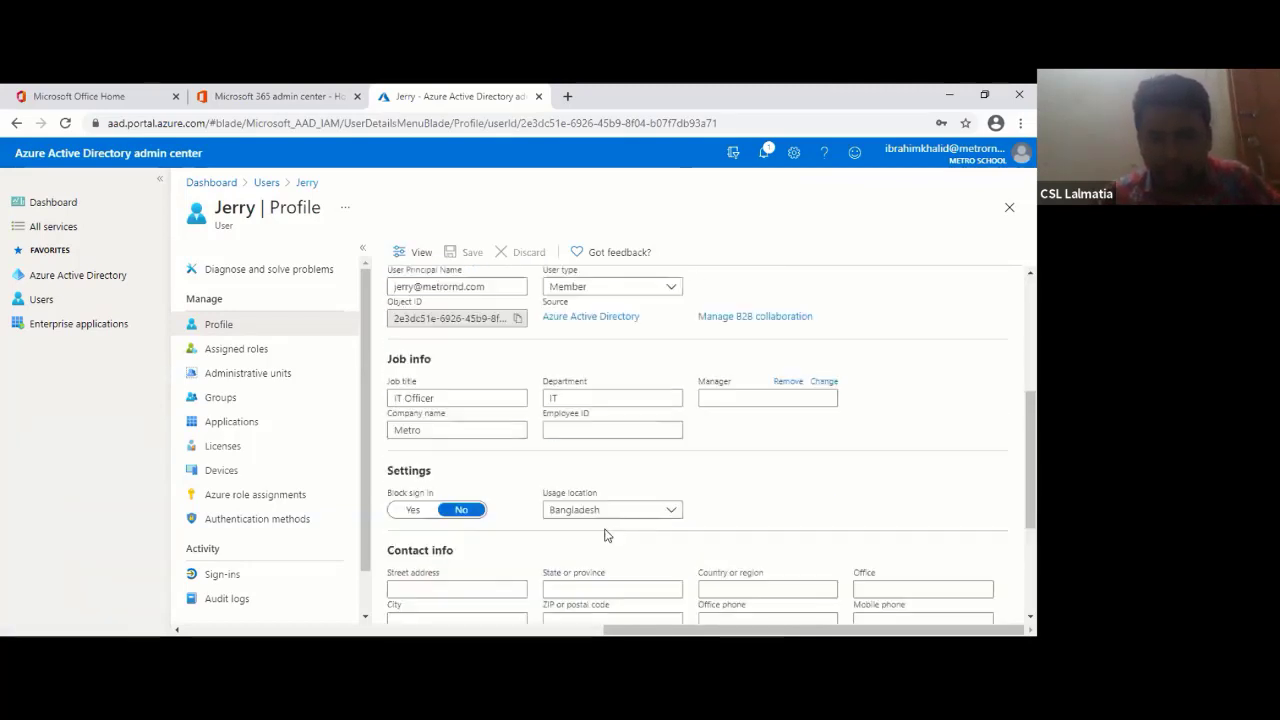
{"action": "left_click", "coordinate": [427, 427]}
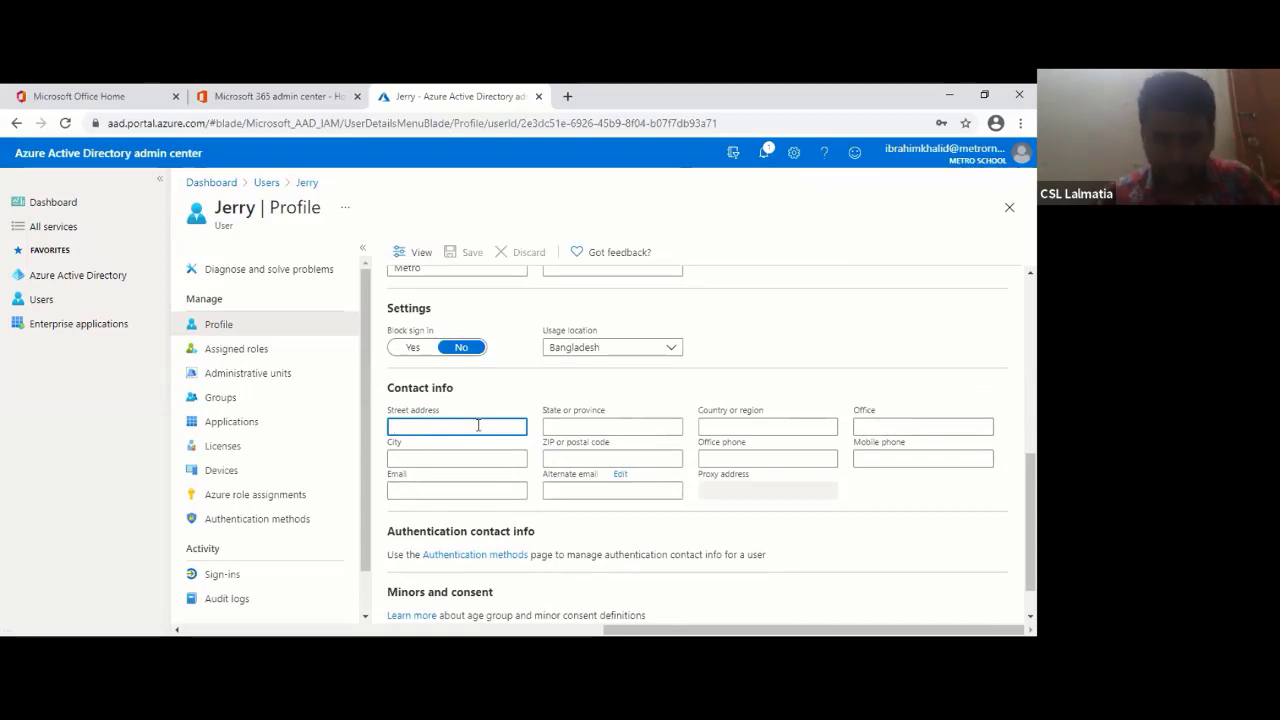
{"action": "left_click", "coordinate": [557, 426]}
{"action": "left_click", "coordinate": [747, 421]}
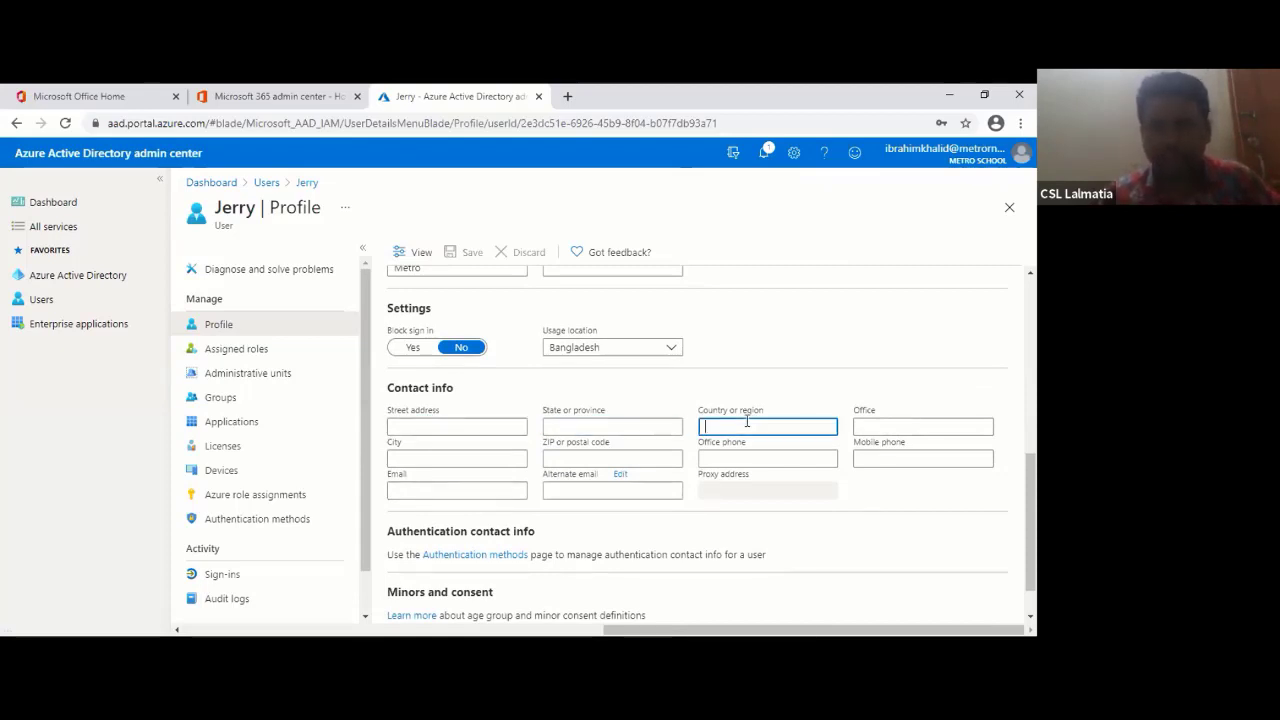
{"action": "left_click", "coordinate": [933, 426]}
{"action": "left_click", "coordinate": [486, 459]}
{"action": "left_click", "coordinate": [432, 490]}
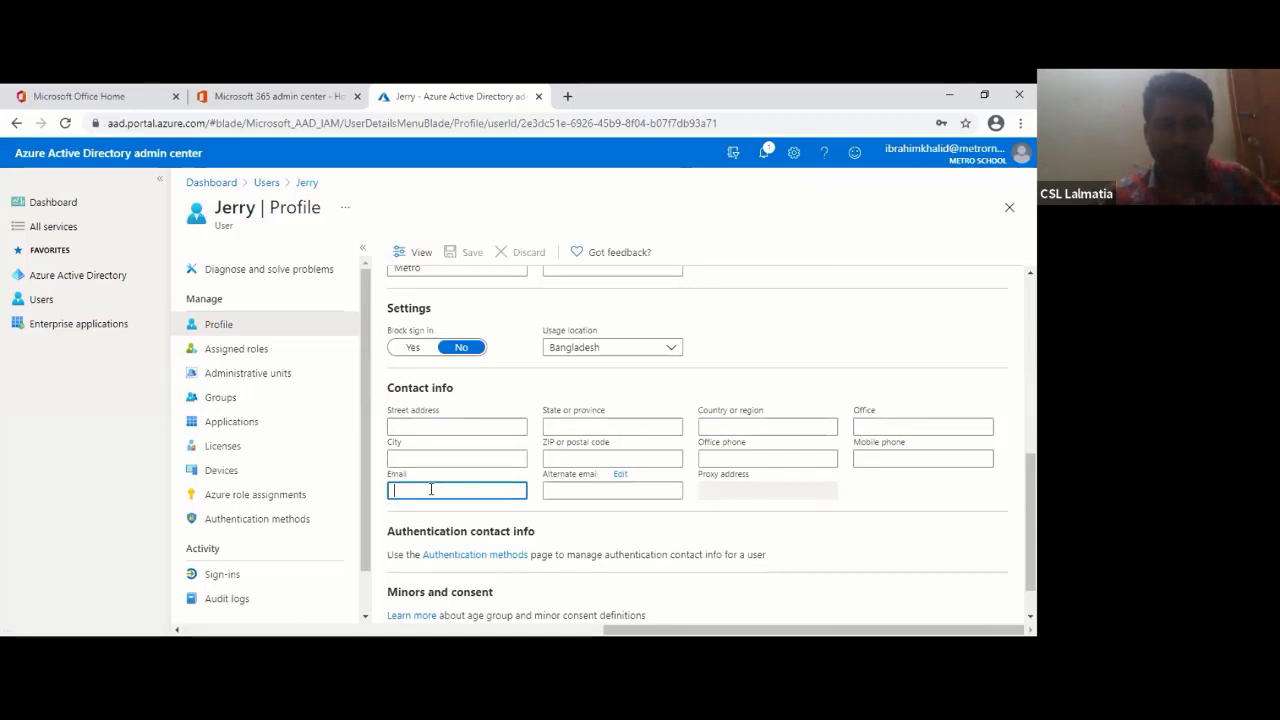
{"action": "left_click", "coordinate": [656, 490]}
{"action": "scroll", "coordinate": [658, 496], "scroll_direction": "down", "scroll_amount": 1}
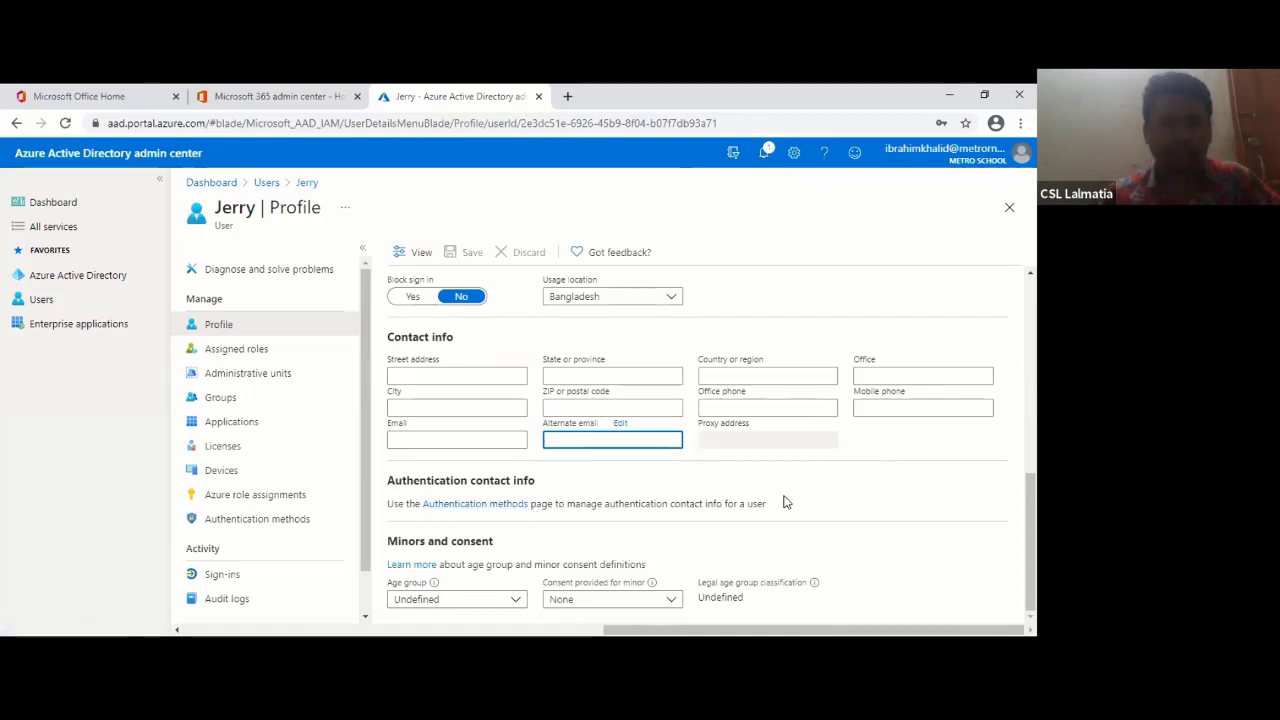
{"action": "scroll", "coordinate": [785, 502], "scroll_direction": "up", "scroll_amount": 3}
{"action": "scroll", "coordinate": [785, 502], "scroll_direction": "up", "scroll_amount": 4}
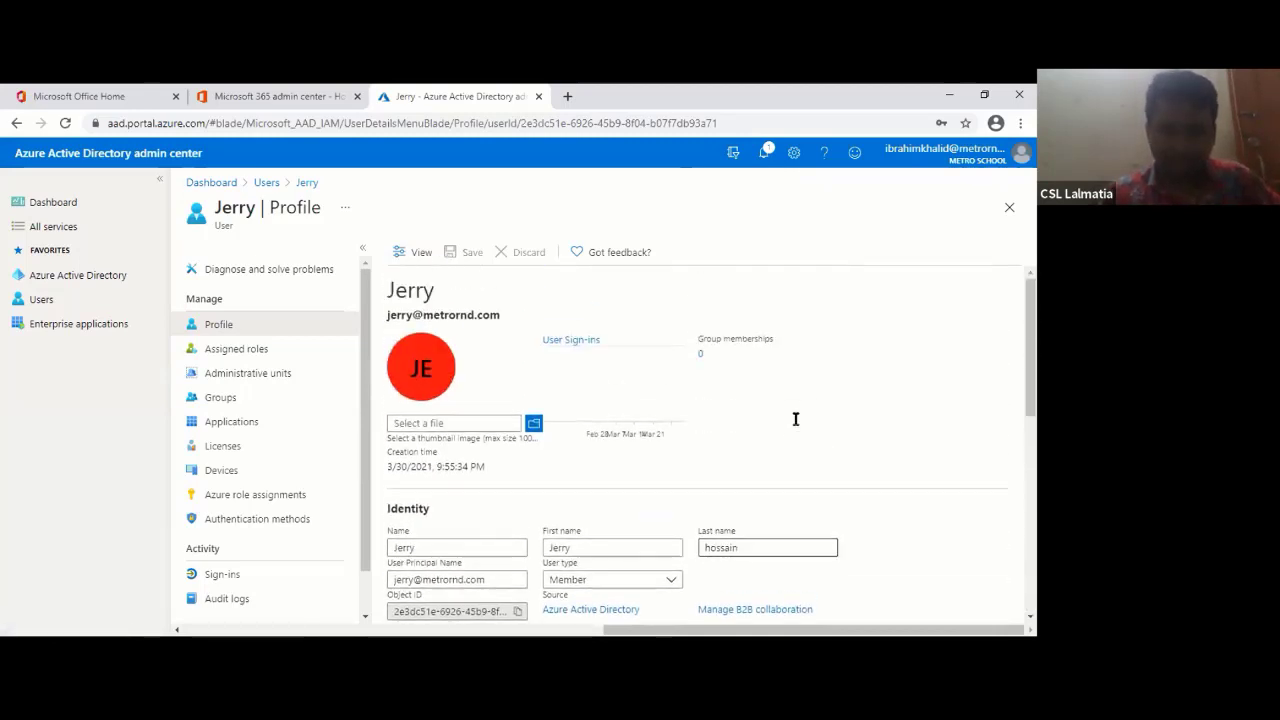
- Add a User administrator assignment under the user's Assigned roles and dismiss the notification
{"action": "left_click", "coordinate": [238, 352]}
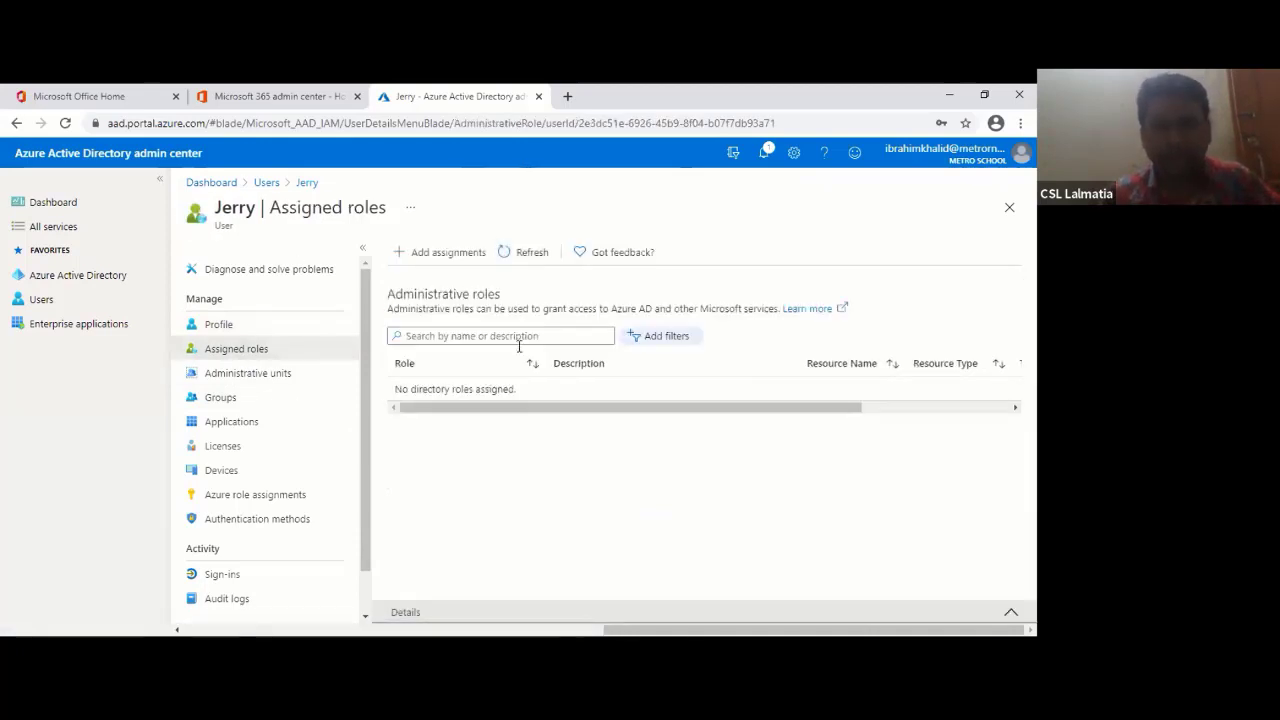
{"action": "left_click", "coordinate": [445, 253]}
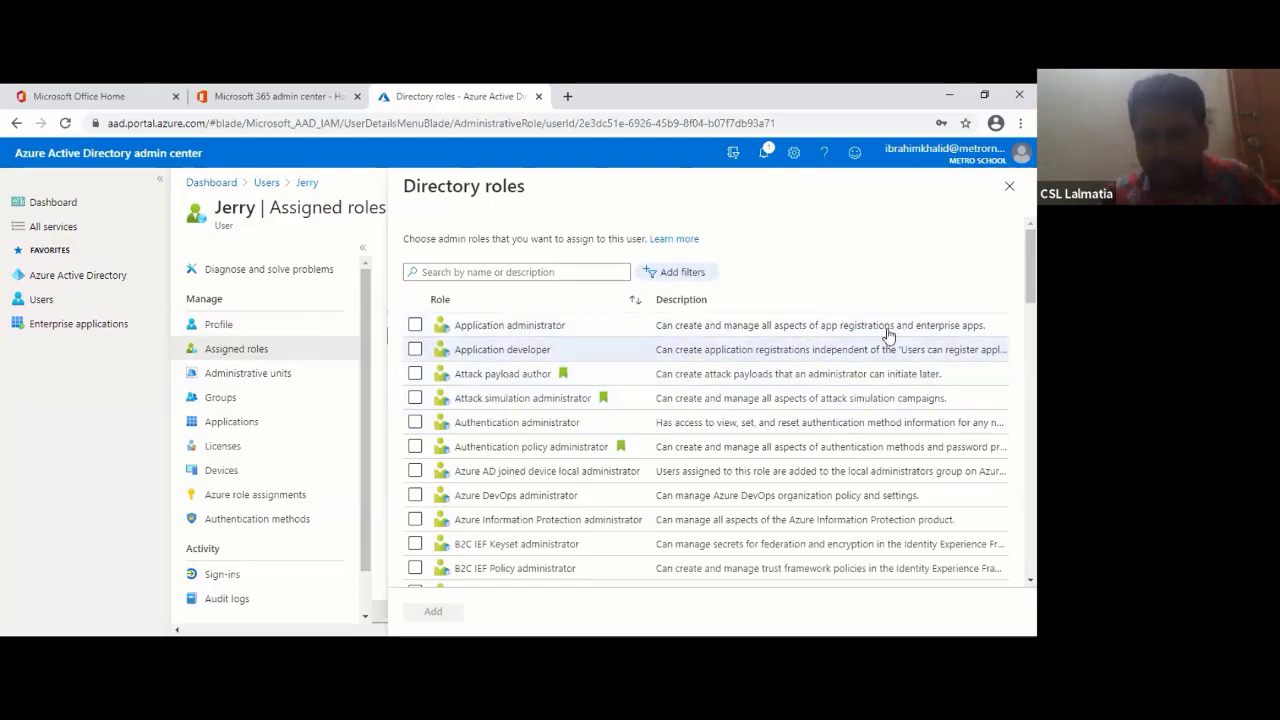
{"action": "scroll", "coordinate": [557, 505], "scroll_direction": "down", "scroll_amount": 5}
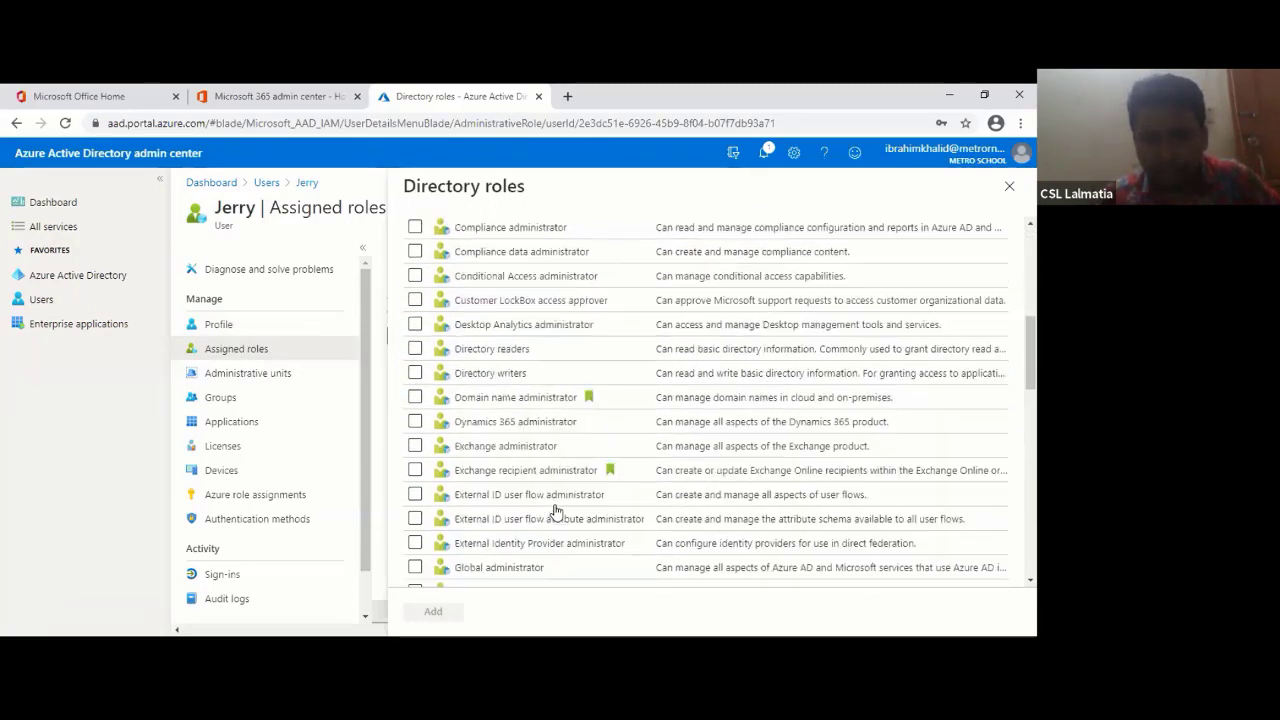
{"action": "scroll", "coordinate": [557, 510], "scroll_direction": "down", "scroll_amount": 10}
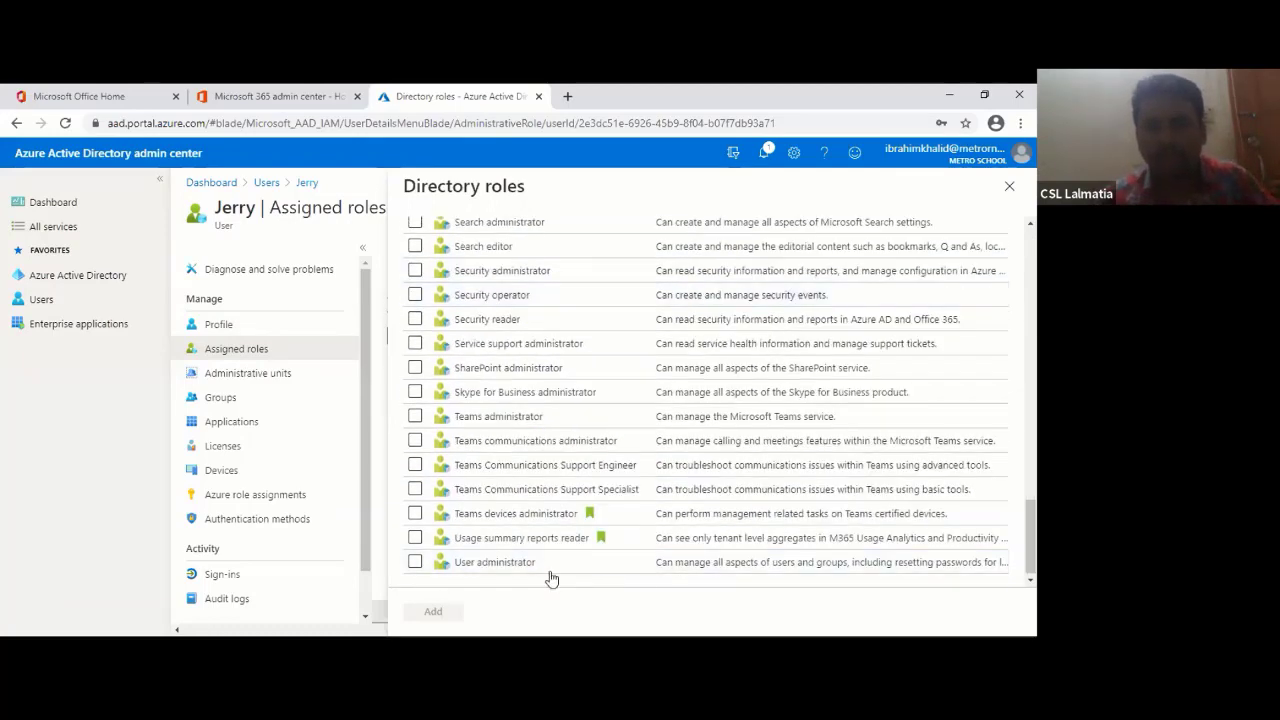
{"action": "scroll", "coordinate": [515, 572], "scroll_direction": "down", "scroll_amount": 1}
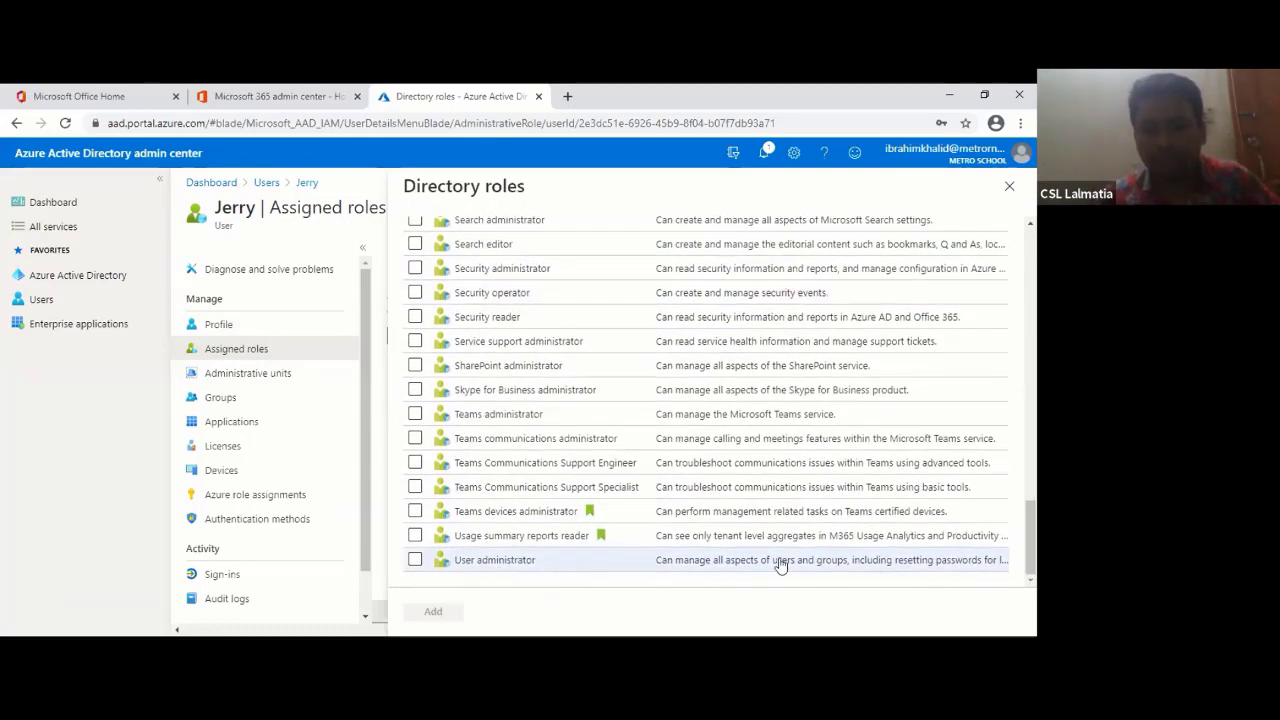
{"action": "scroll", "coordinate": [794, 374], "scroll_direction": "up", "scroll_amount": 5}
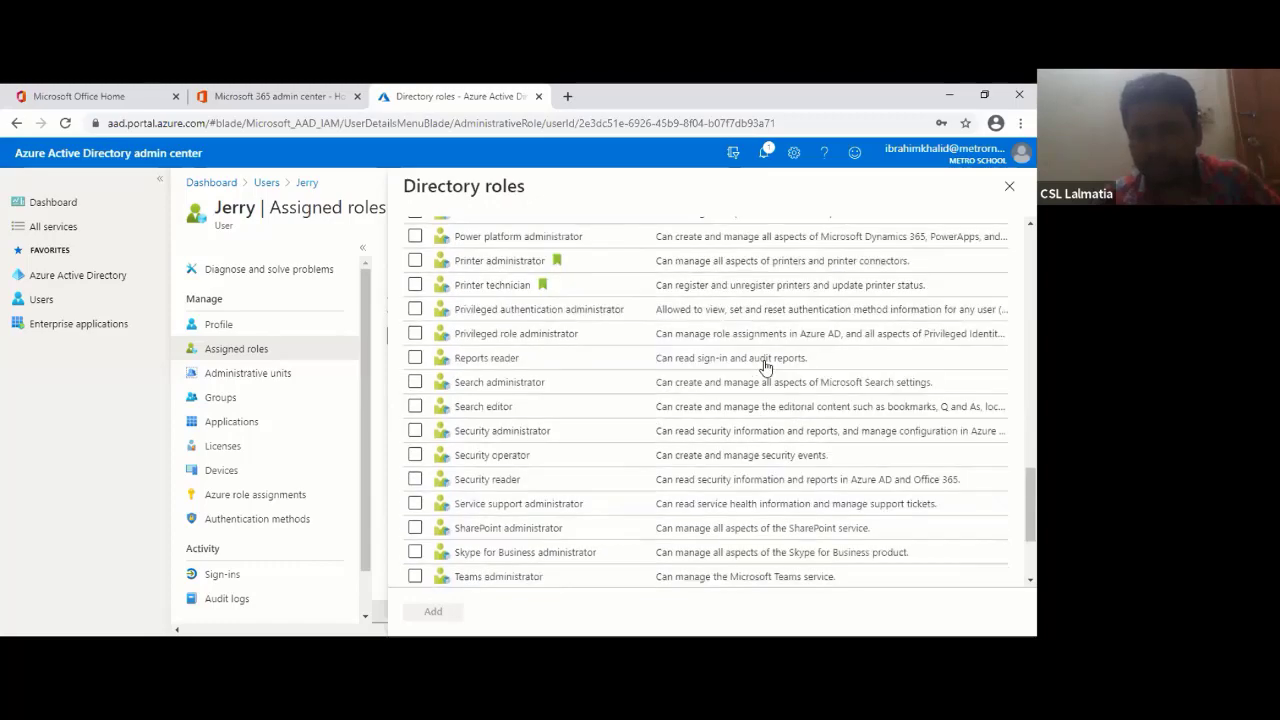
{"action": "scroll", "coordinate": [765, 368], "scroll_direction": "up", "scroll_amount": 5}
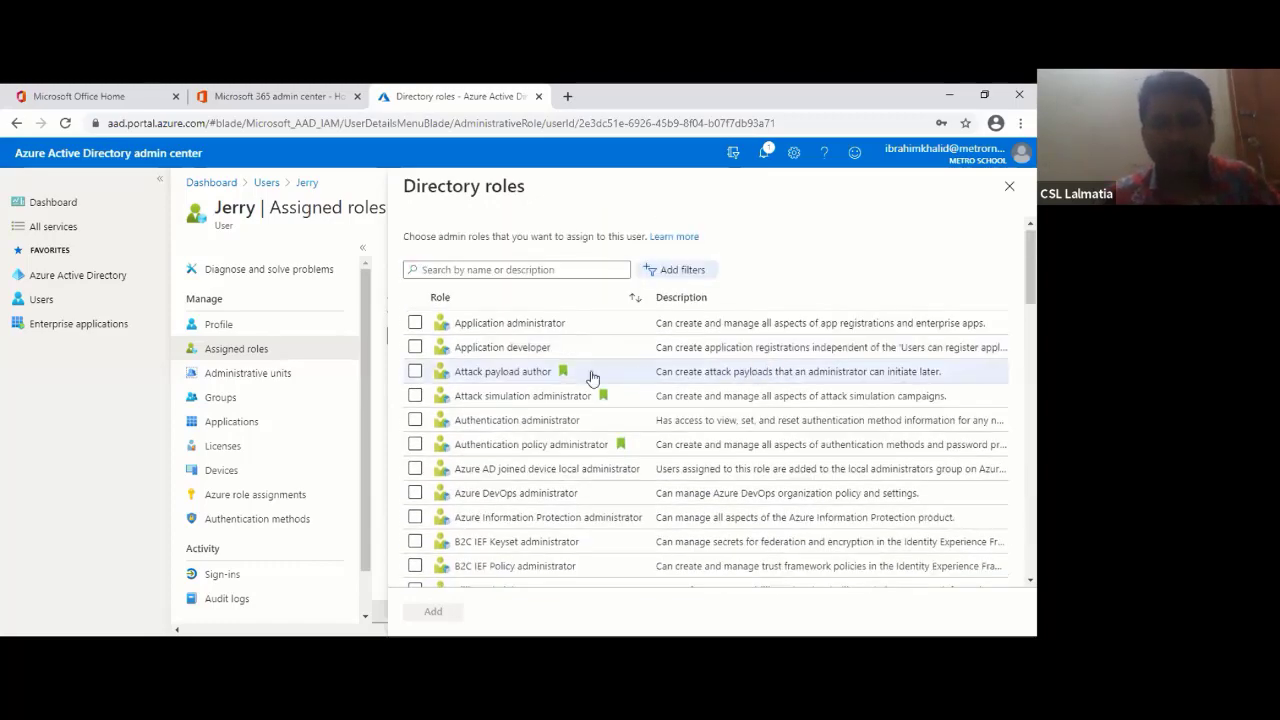
{"action": "scroll", "coordinate": [606, 409], "scroll_direction": "down", "scroll_amount": 10}
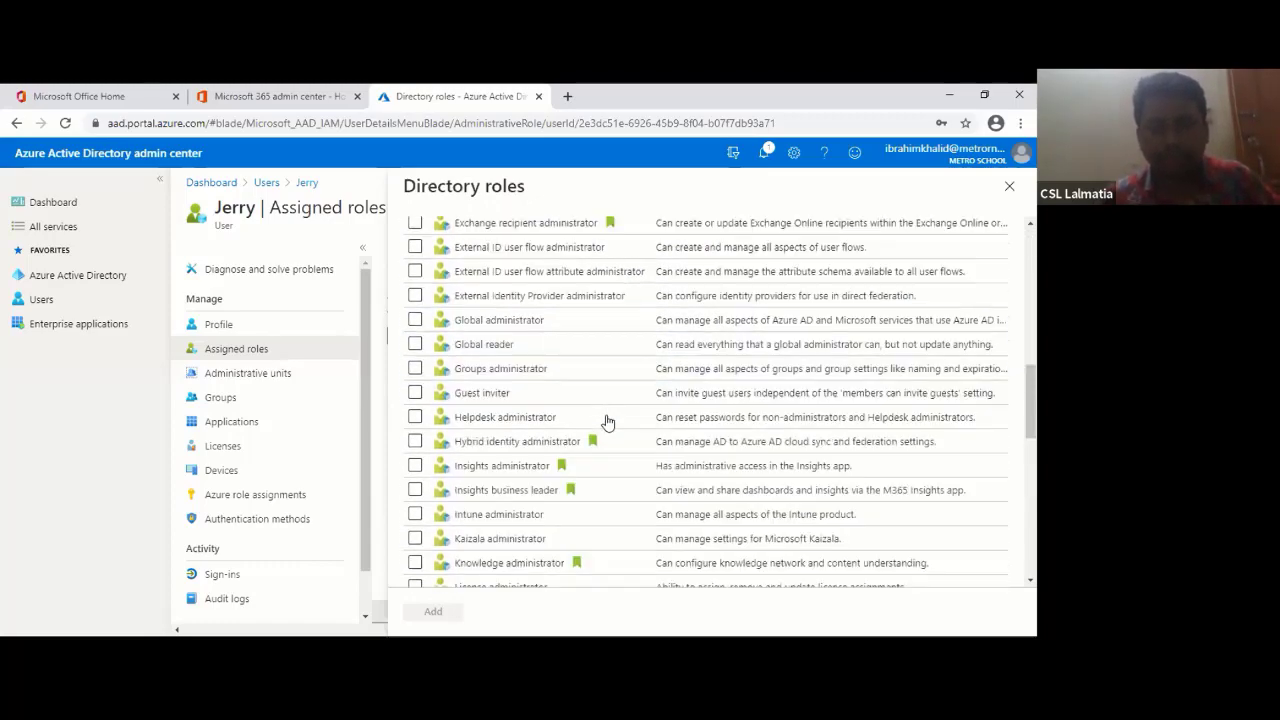
{"action": "scroll", "coordinate": [497, 507], "scroll_direction": "down", "scroll_amount": 5}
{"action": "left_click", "coordinate": [415, 560]}
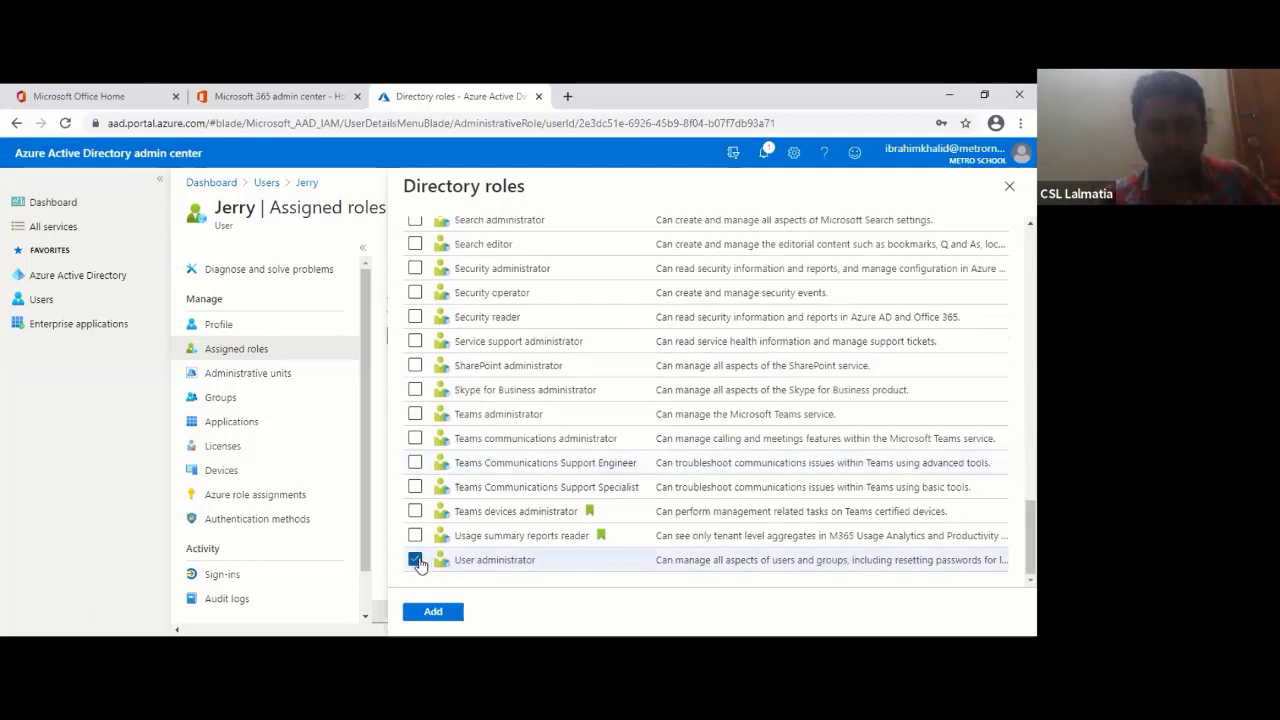
{"action": "left_click", "coordinate": [433, 612]}
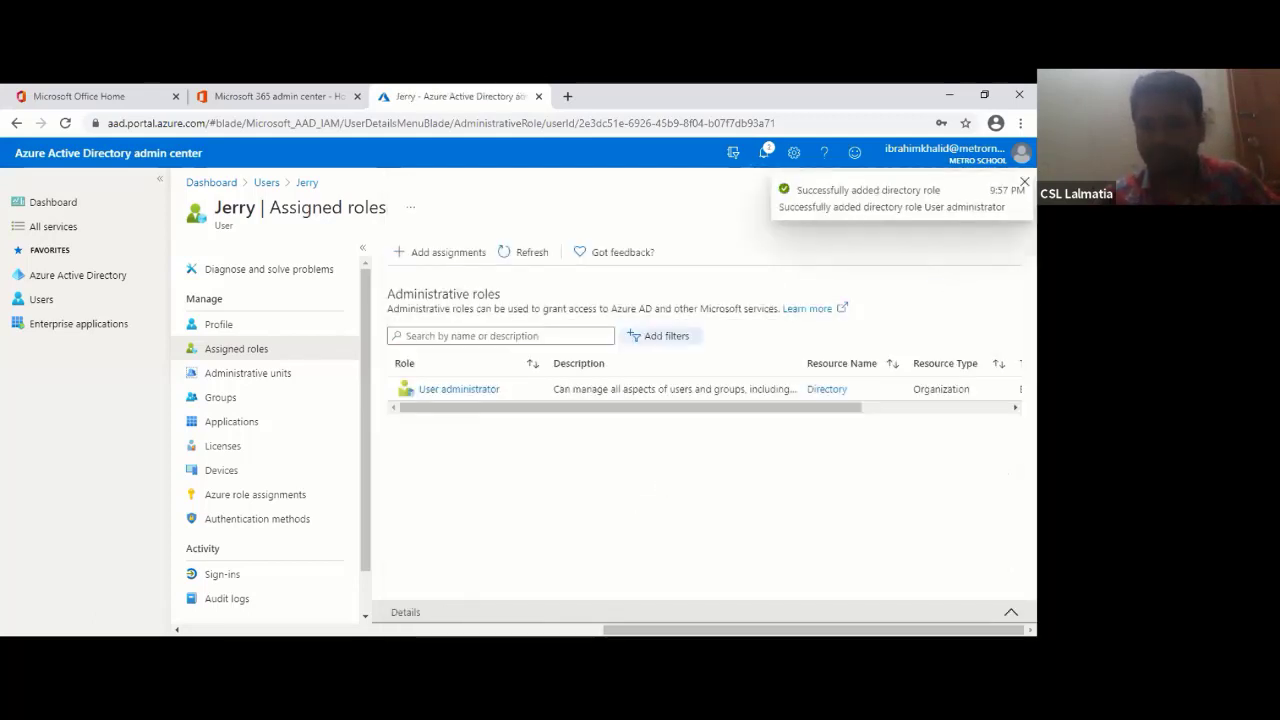
{"action": "left_click", "coordinate": [1024, 182]}
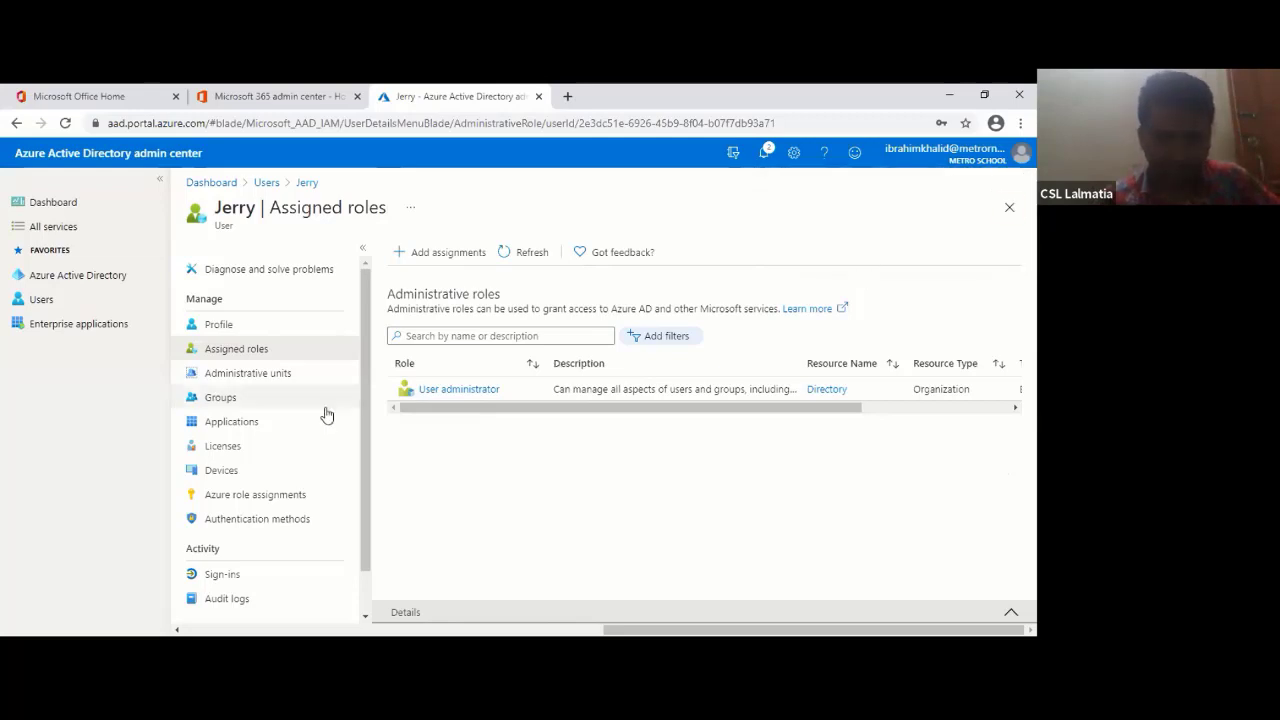
- Open the user's administrative units picker and close it without assigning one
{"action": "left_click", "coordinate": [266, 376]}
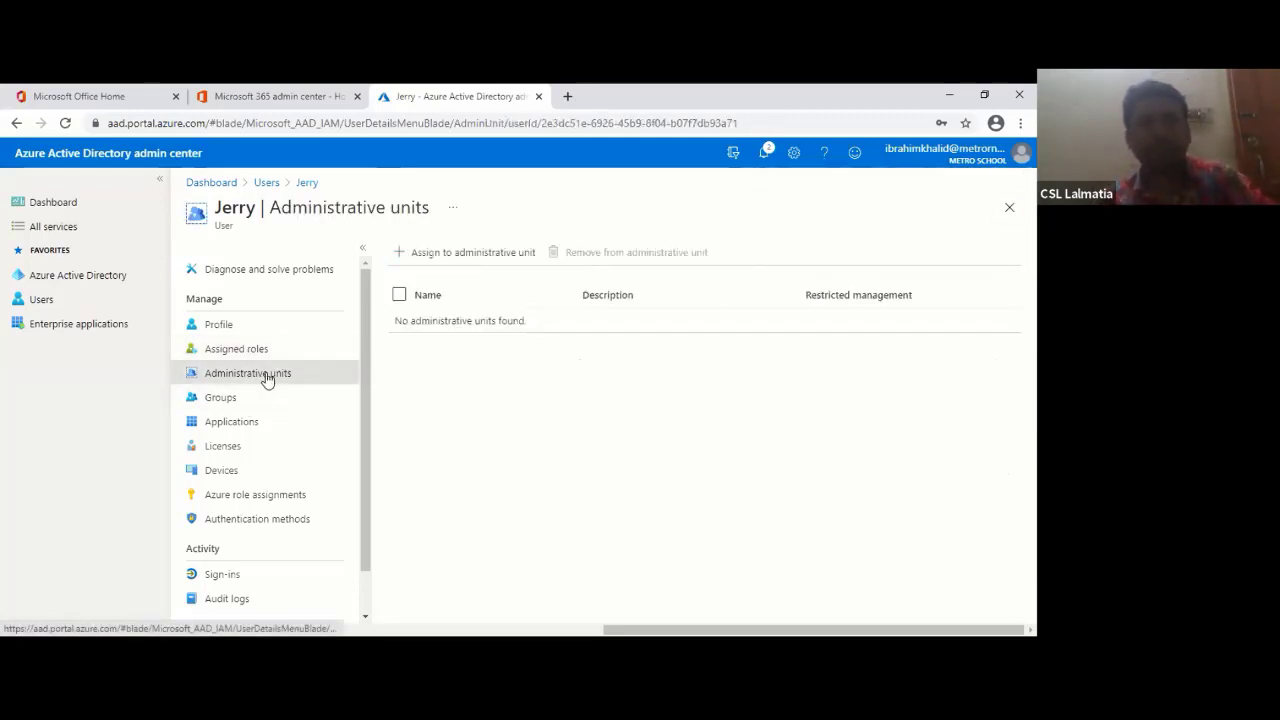
{"action": "left_click", "coordinate": [491, 258]}
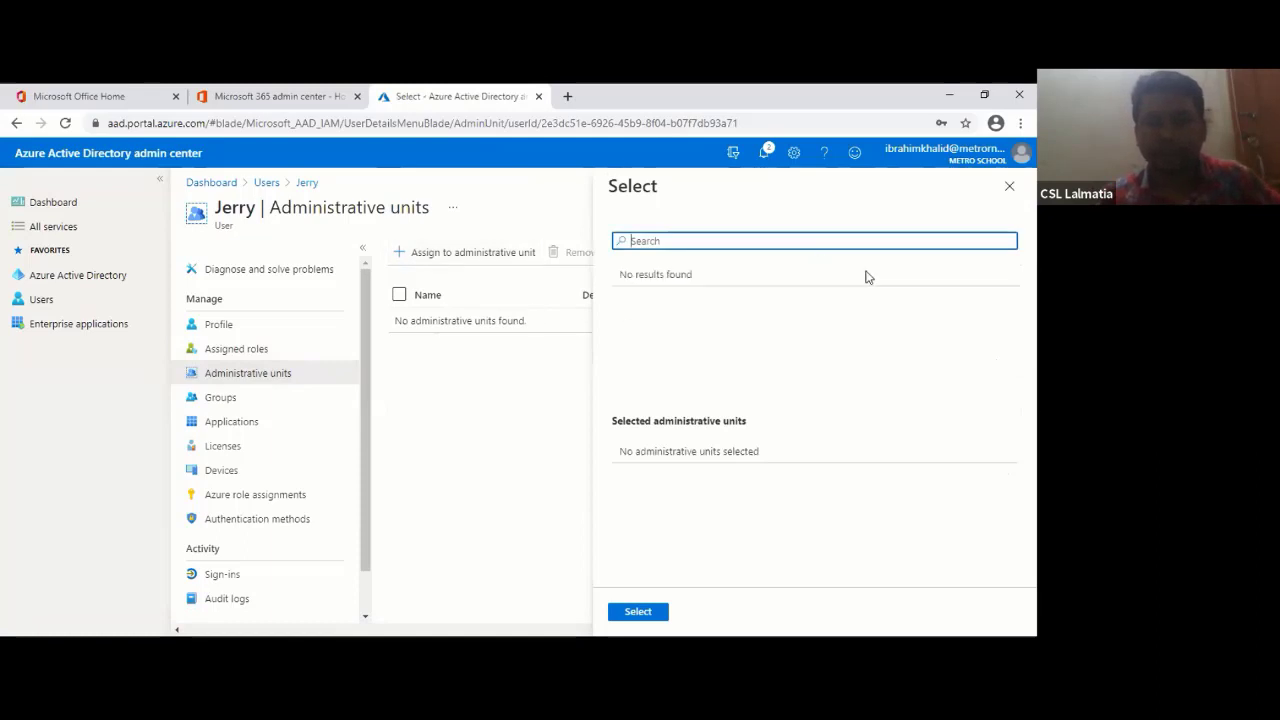
{"action": "left_click", "coordinate": [689, 274]}
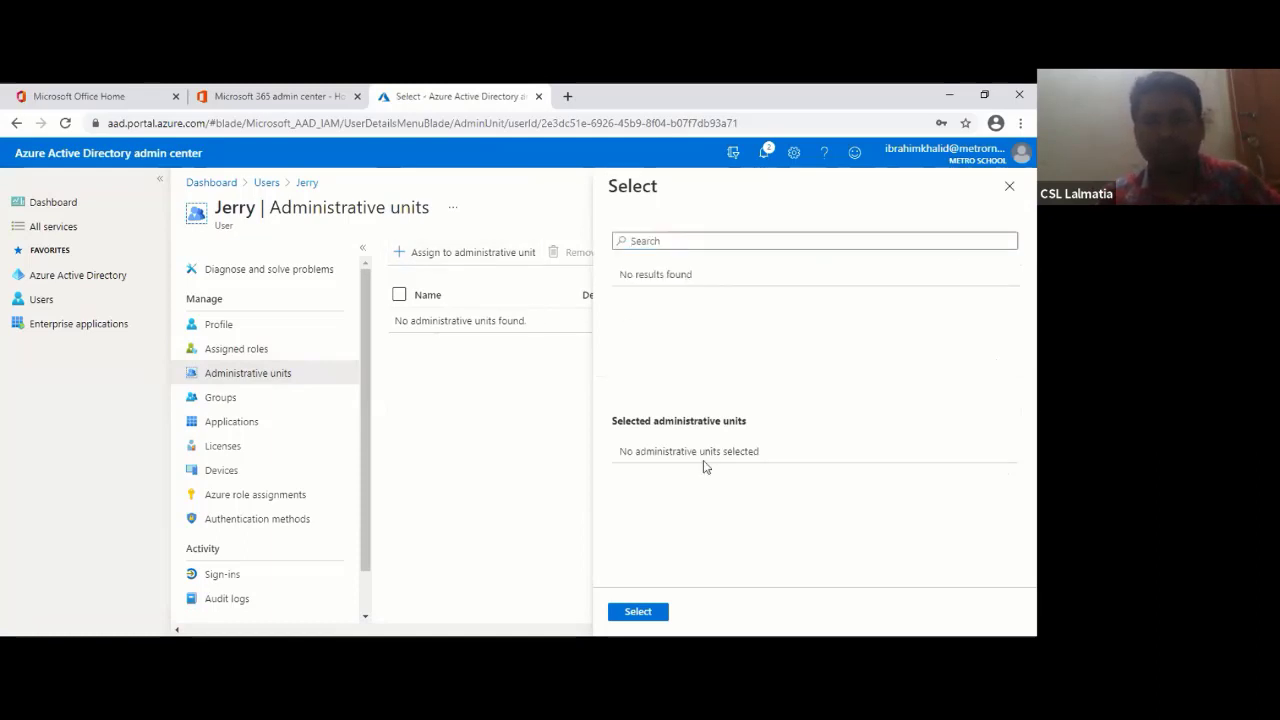
{"action": "left_click", "coordinate": [1009, 186]}
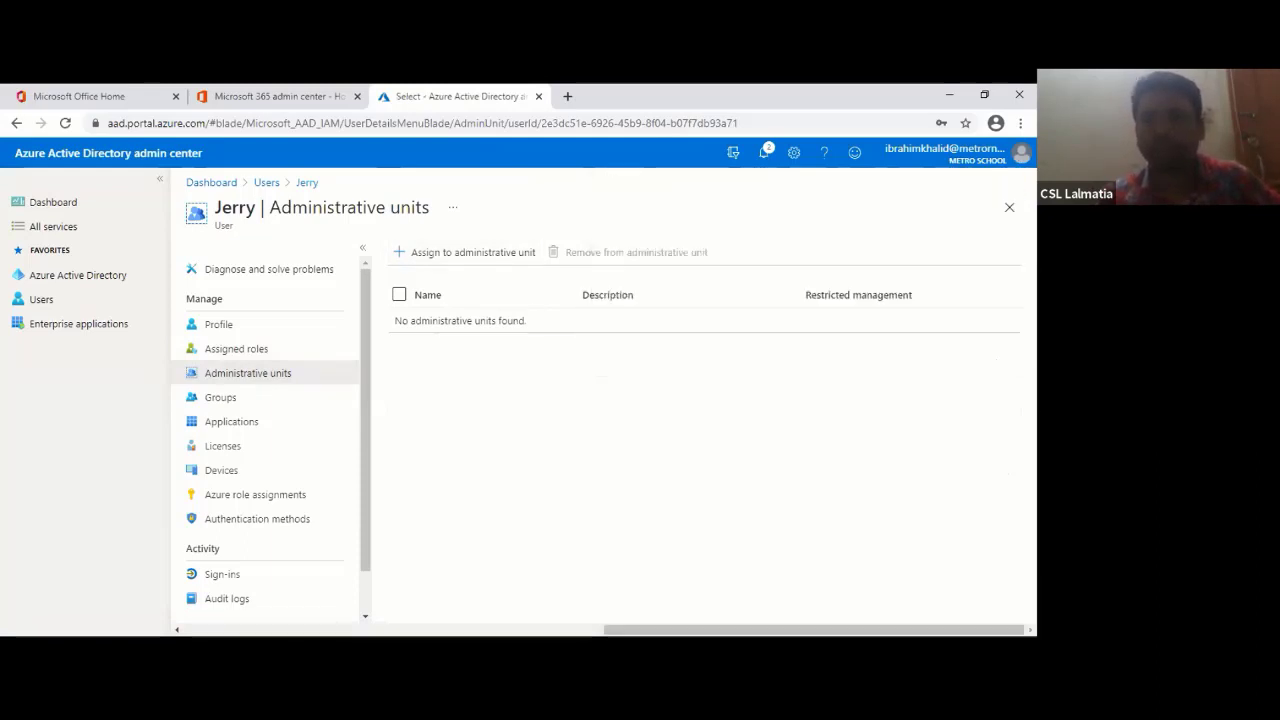
- Add the user to the All Company group and view their application assignments
{"action": "left_click", "coordinate": [214, 398]}
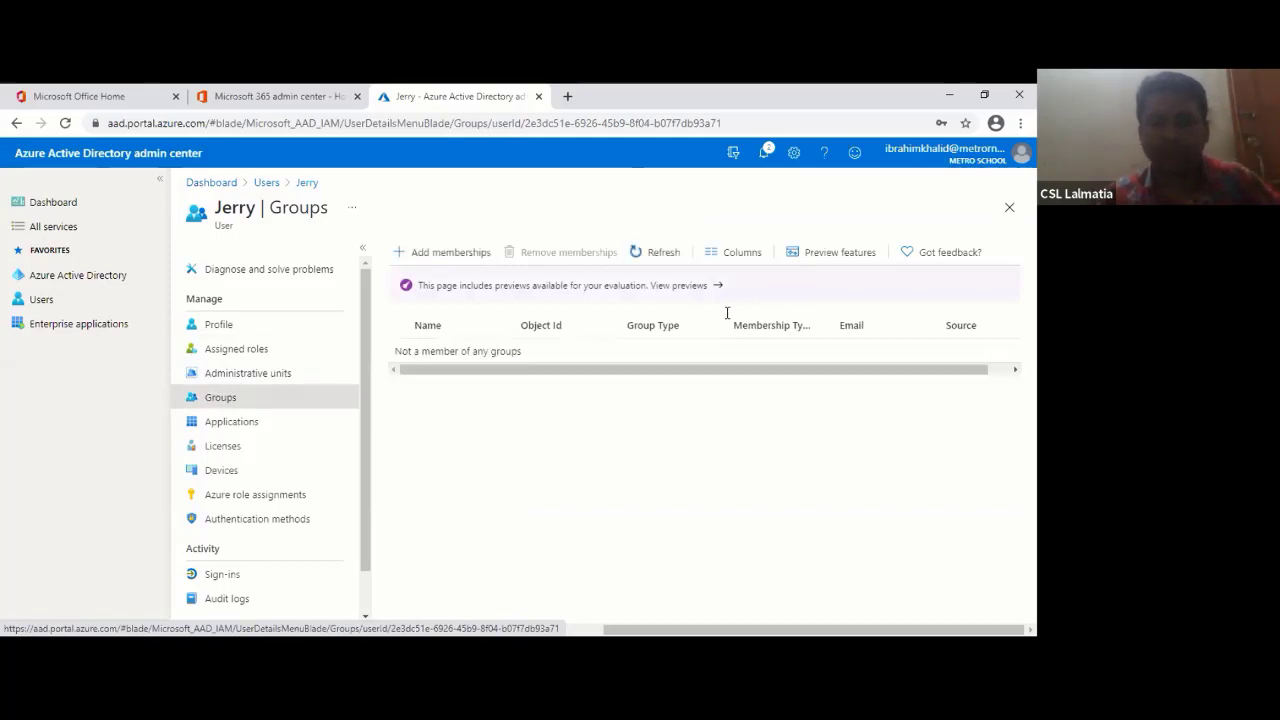
{"action": "left_click", "coordinate": [442, 252]}
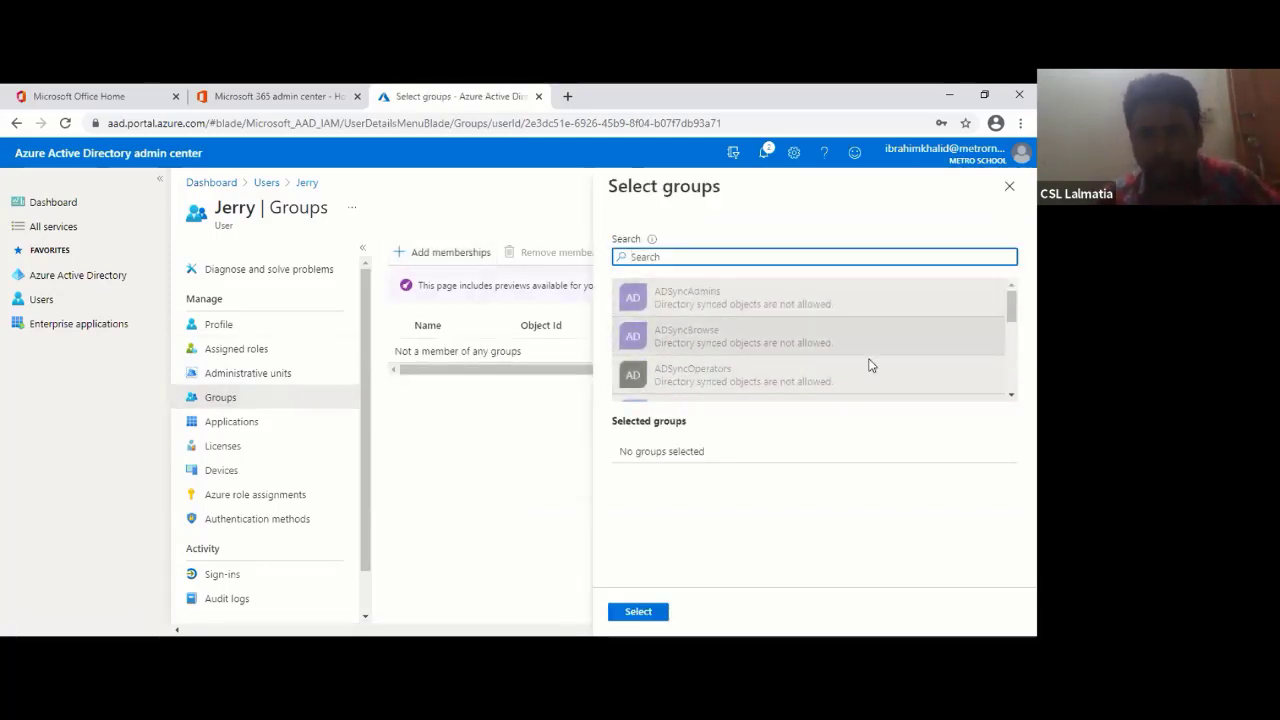
{"action": "scroll", "coordinate": [800, 340], "scroll_direction": "down", "scroll_amount": 2}
{"action": "left_click", "coordinate": [700, 381]}
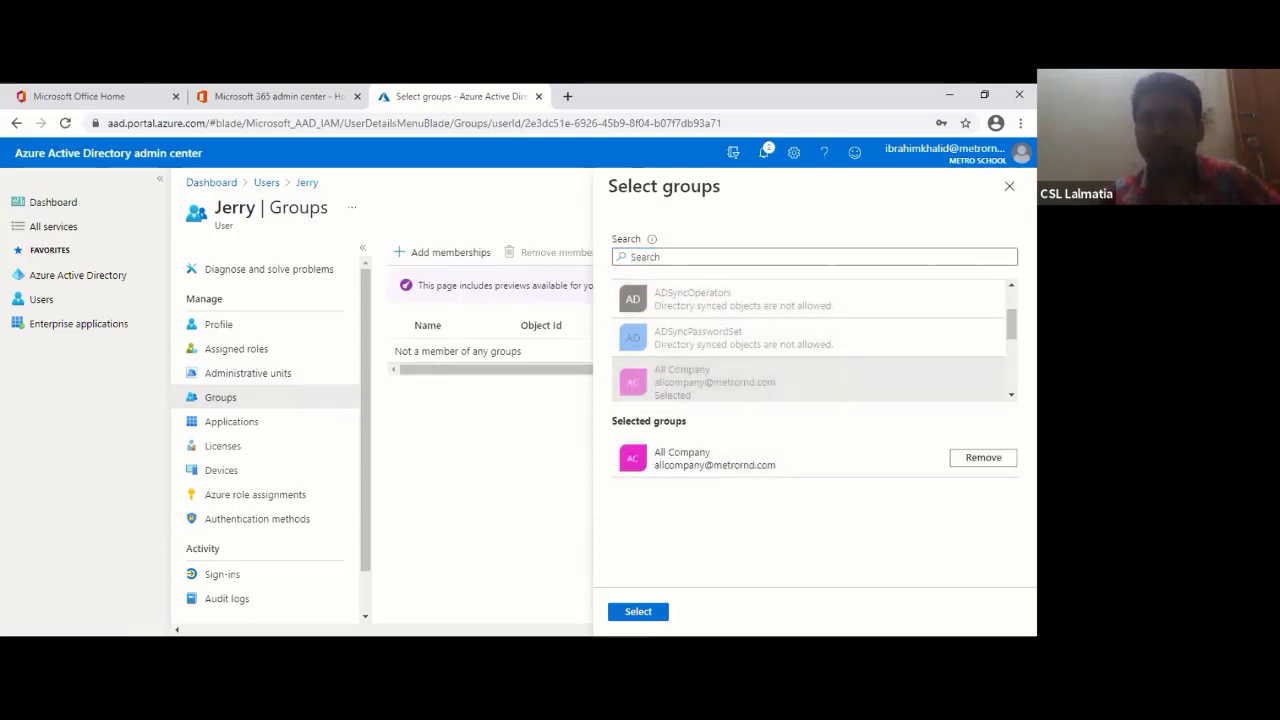
{"action": "left_click", "coordinate": [638, 611]}
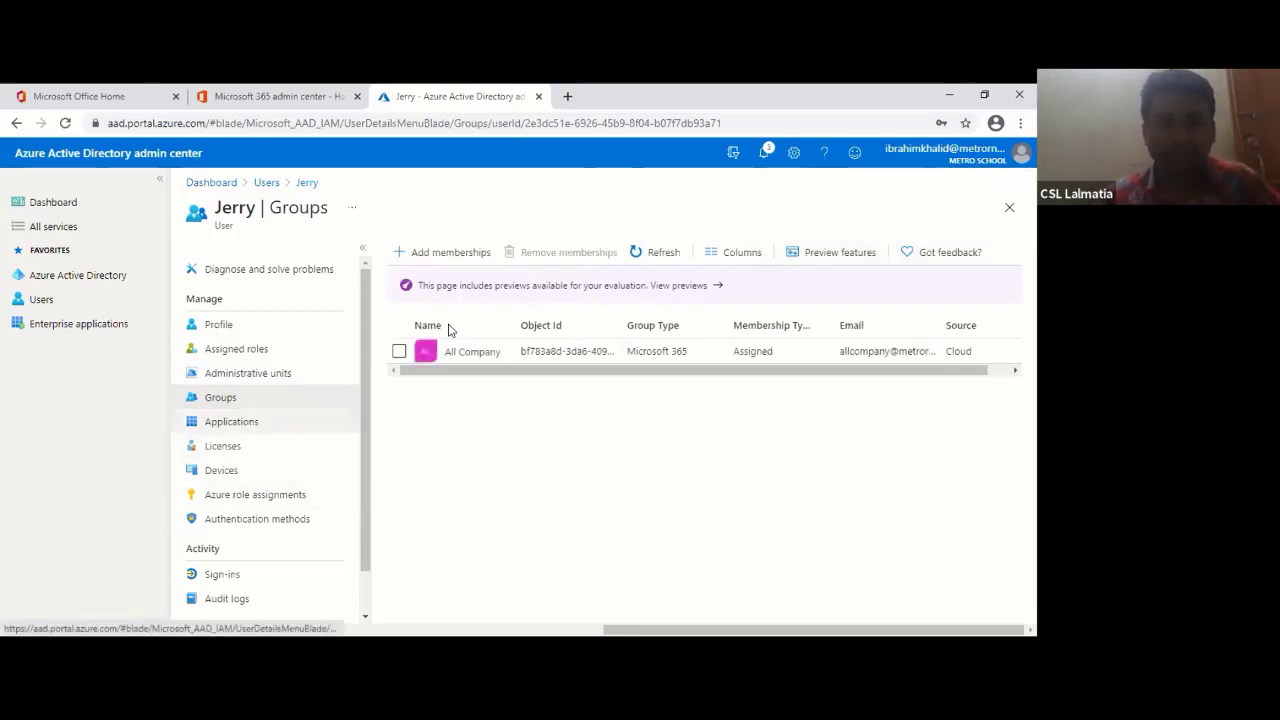
{"action": "left_click", "coordinate": [231, 421]}
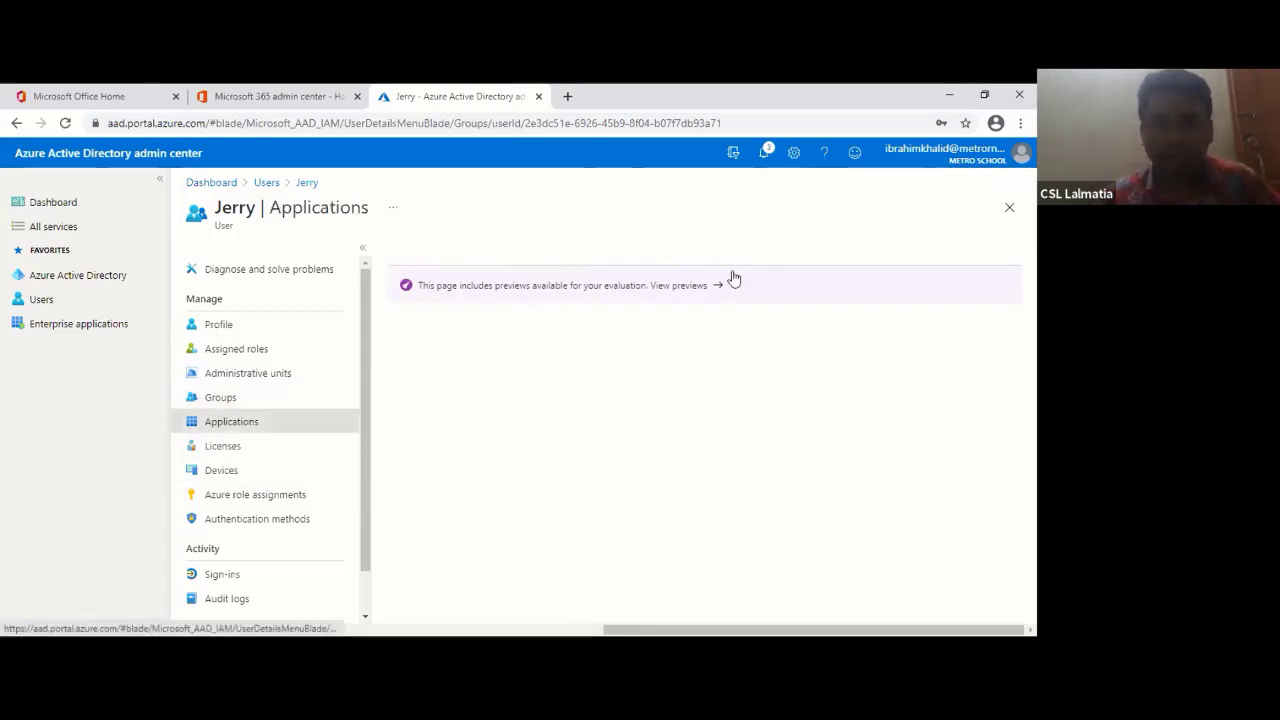
- Assign the Microsoft 365 F1 license, check Devices, and close the user blade
{"action": "left_click", "coordinate": [213, 446]}
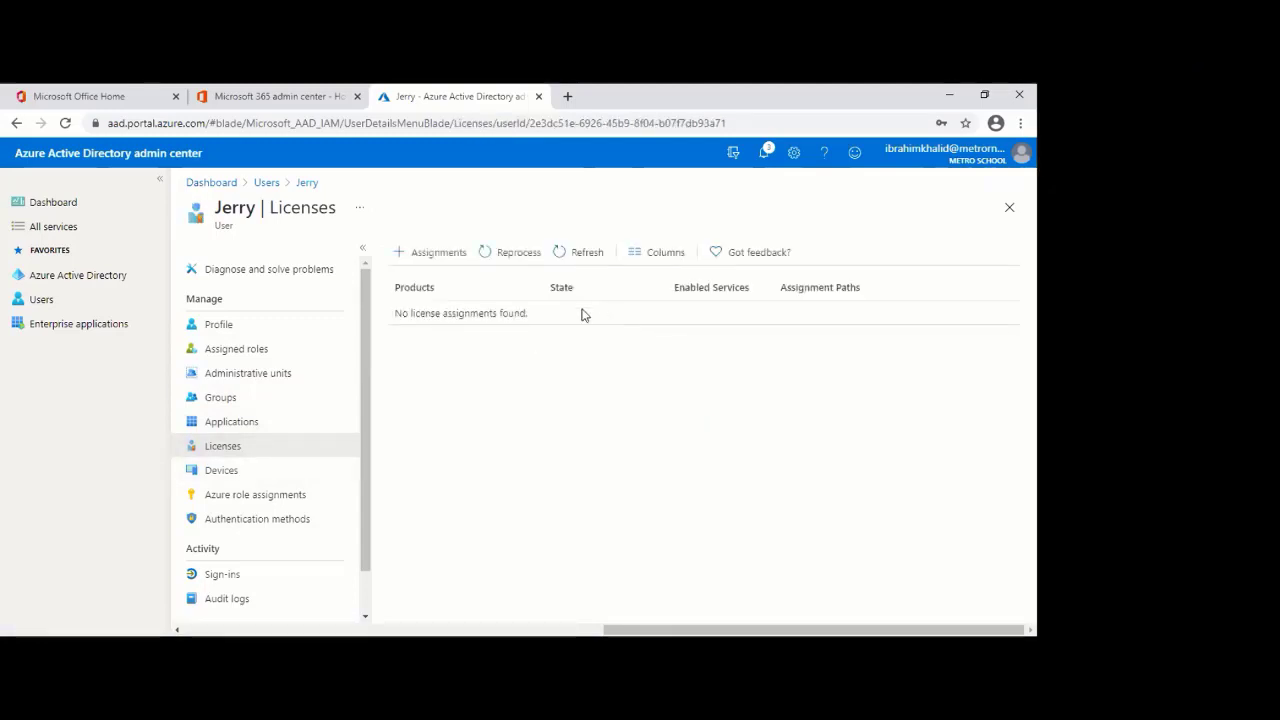
{"action": "left_click_drag", "start_coordinate": [411, 316], "coordinate": [394, 314]}
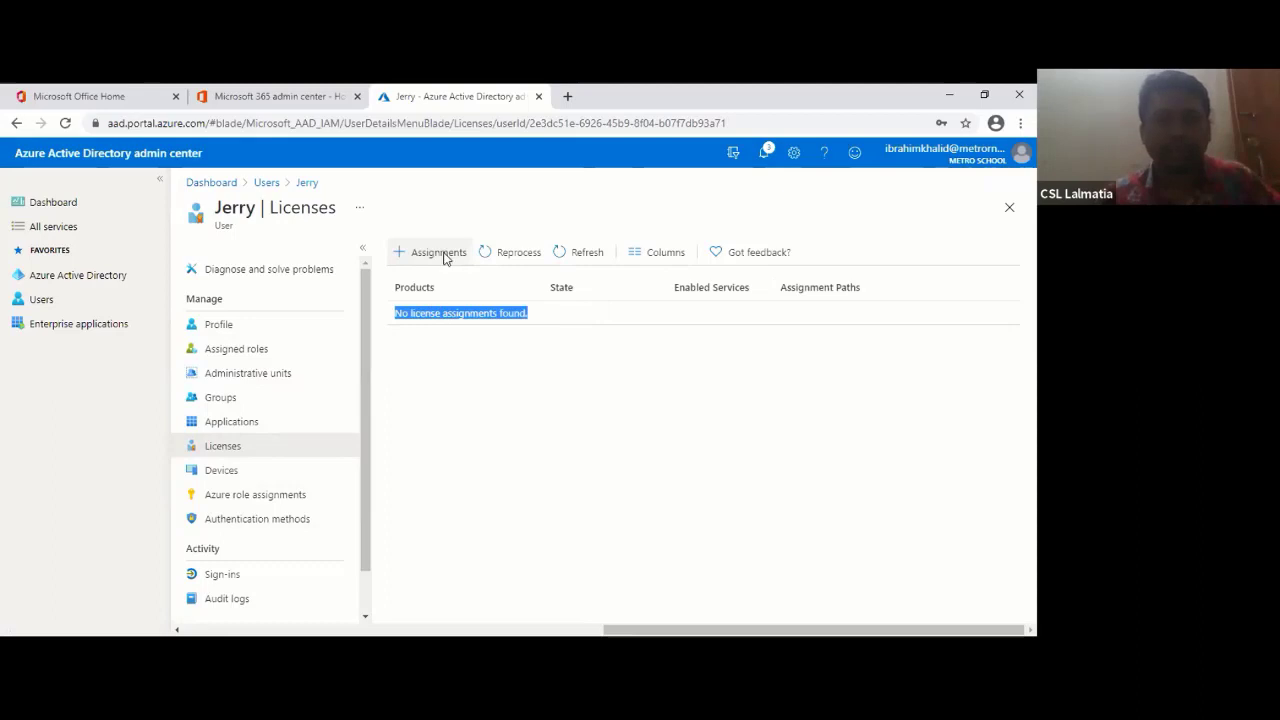
{"action": "left_click", "coordinate": [440, 253]}
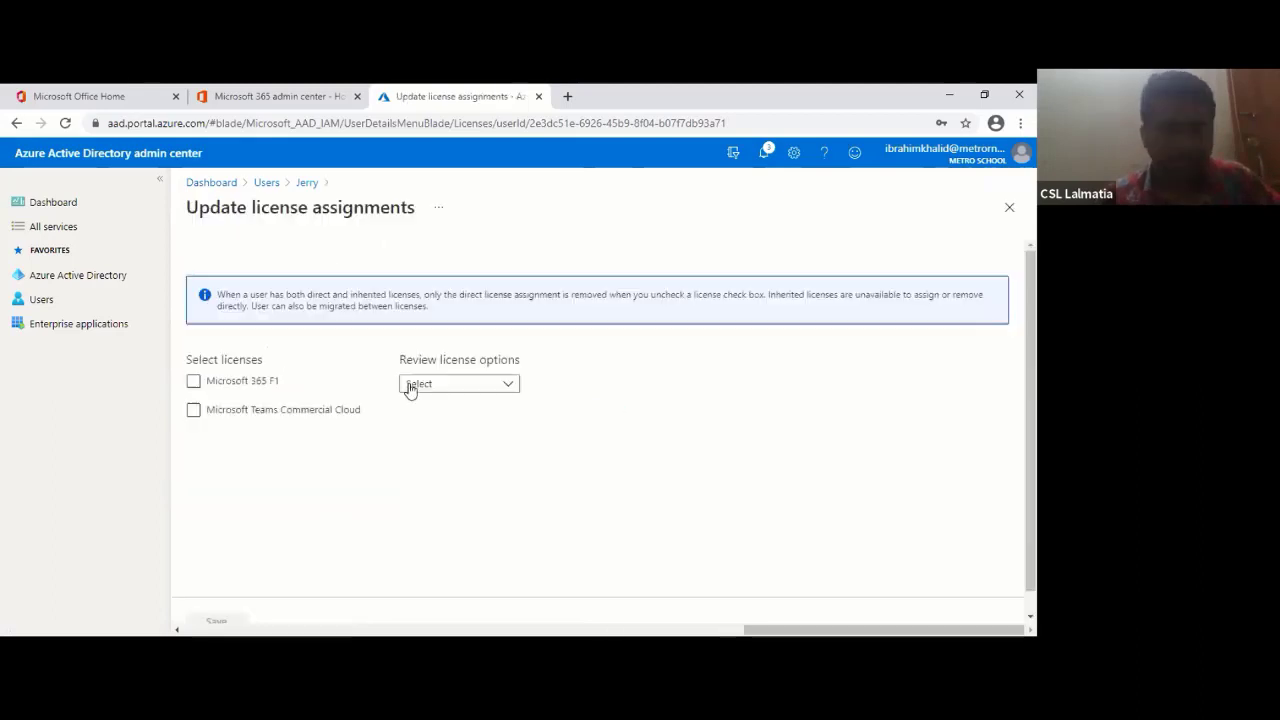
{"action": "left_click", "coordinate": [194, 382]}
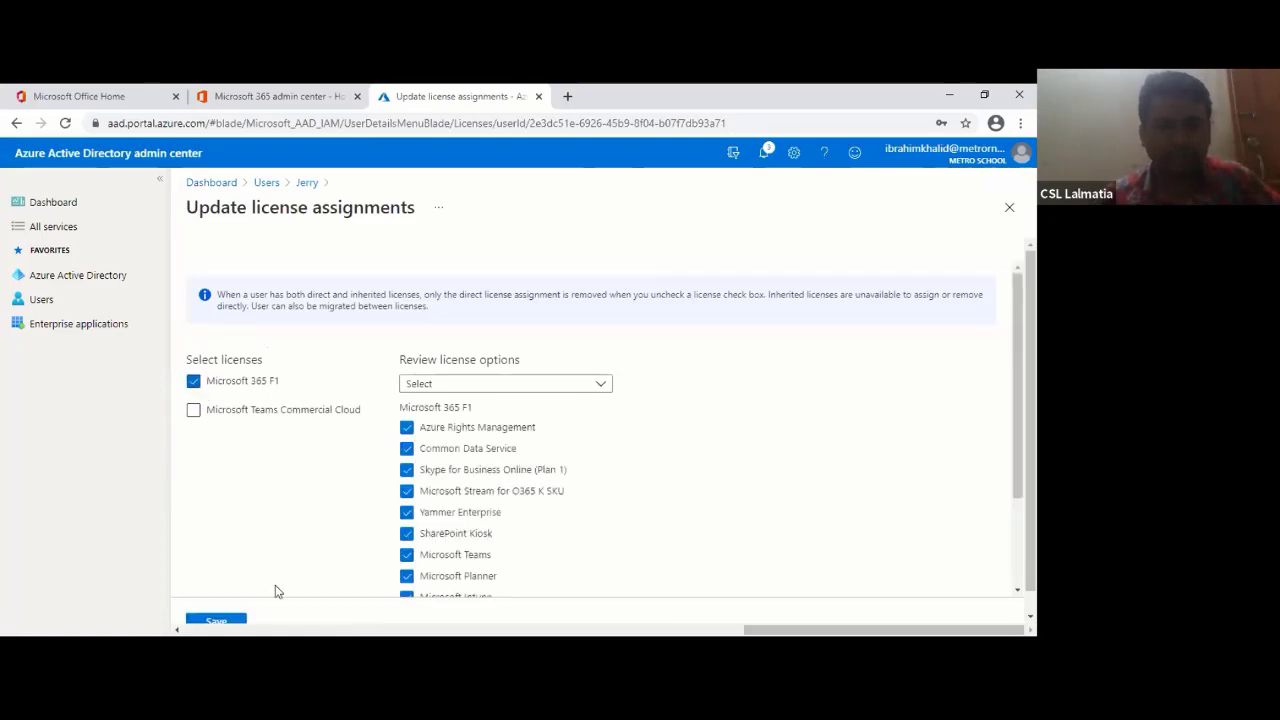
{"action": "scroll", "coordinate": [270, 607], "scroll_direction": "down", "scroll_amount": 3}
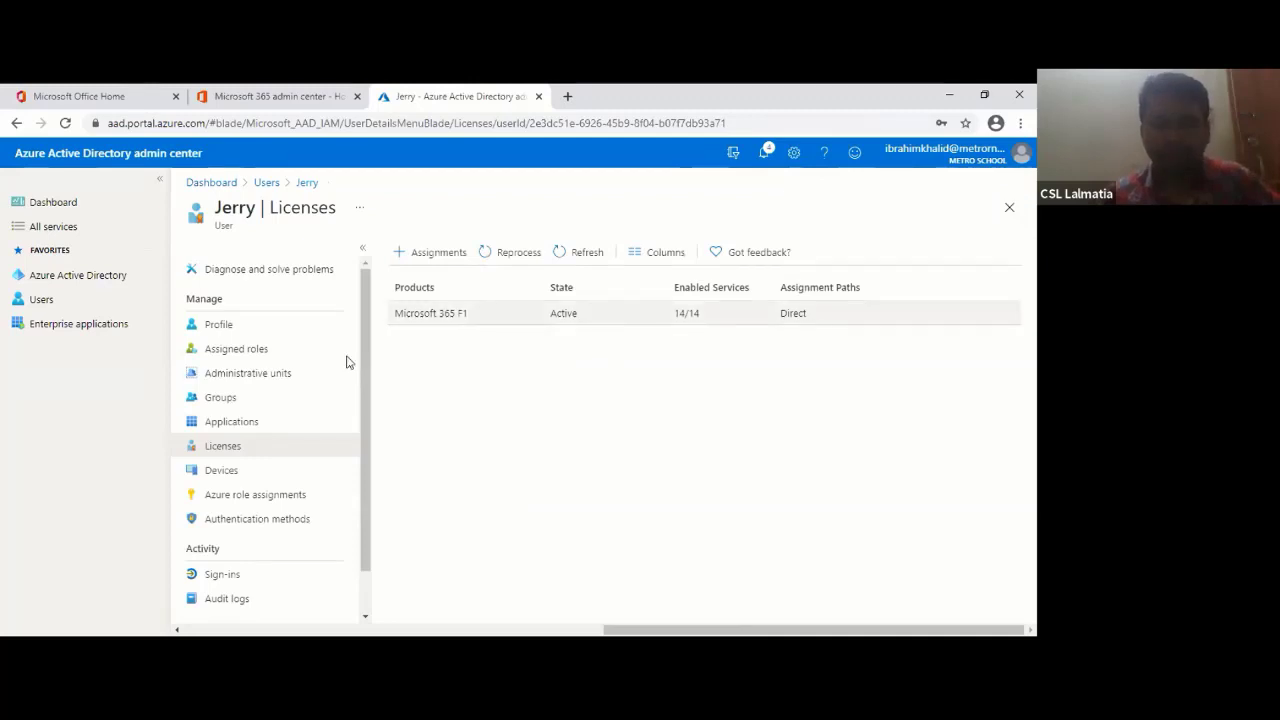
{"action": "left_click", "coordinate": [217, 478]}
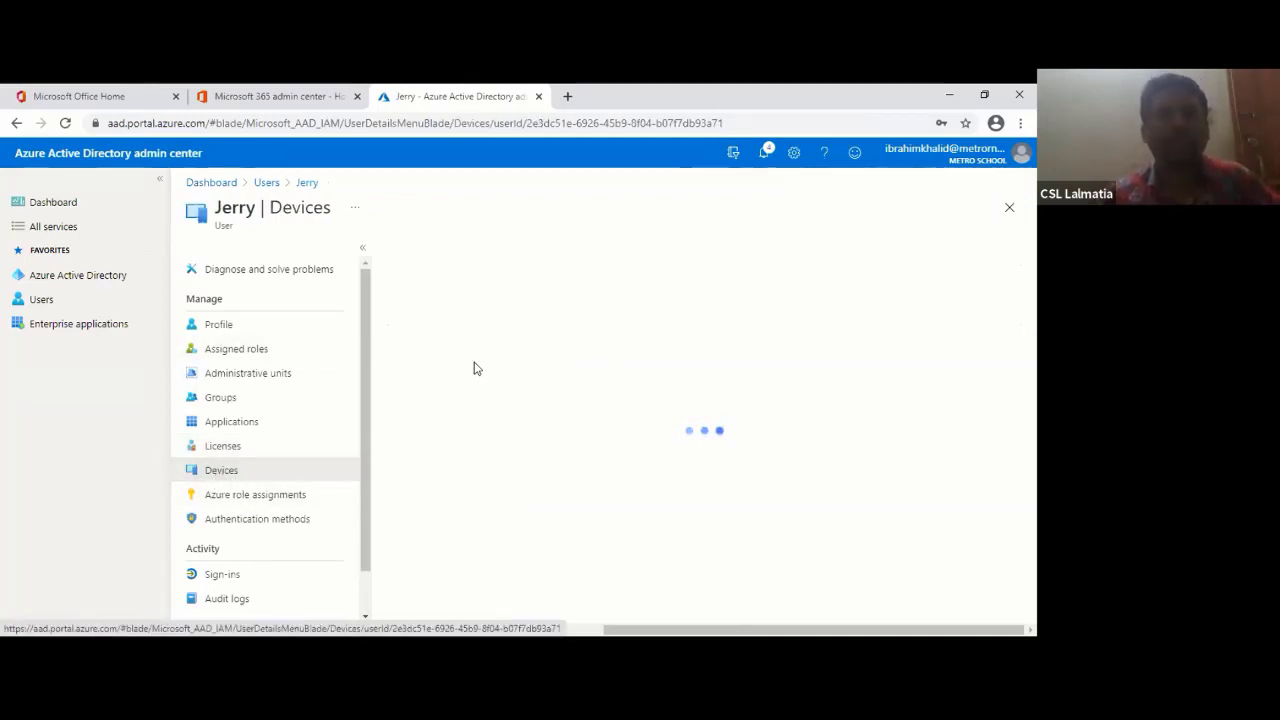
{"action": "left_click", "coordinate": [1010, 210]}
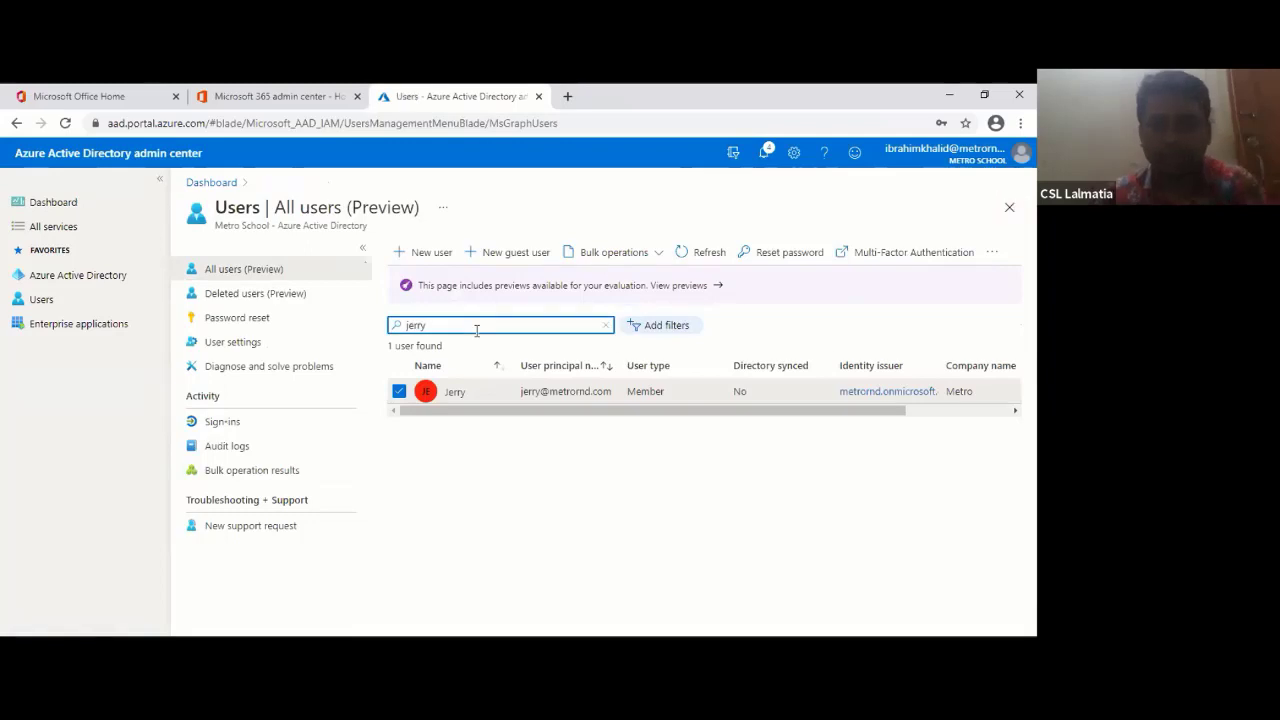
- Search for the admin user, confirm they have no registered devices, and return to All users
{"action": "key", "text": "BackSpace"}
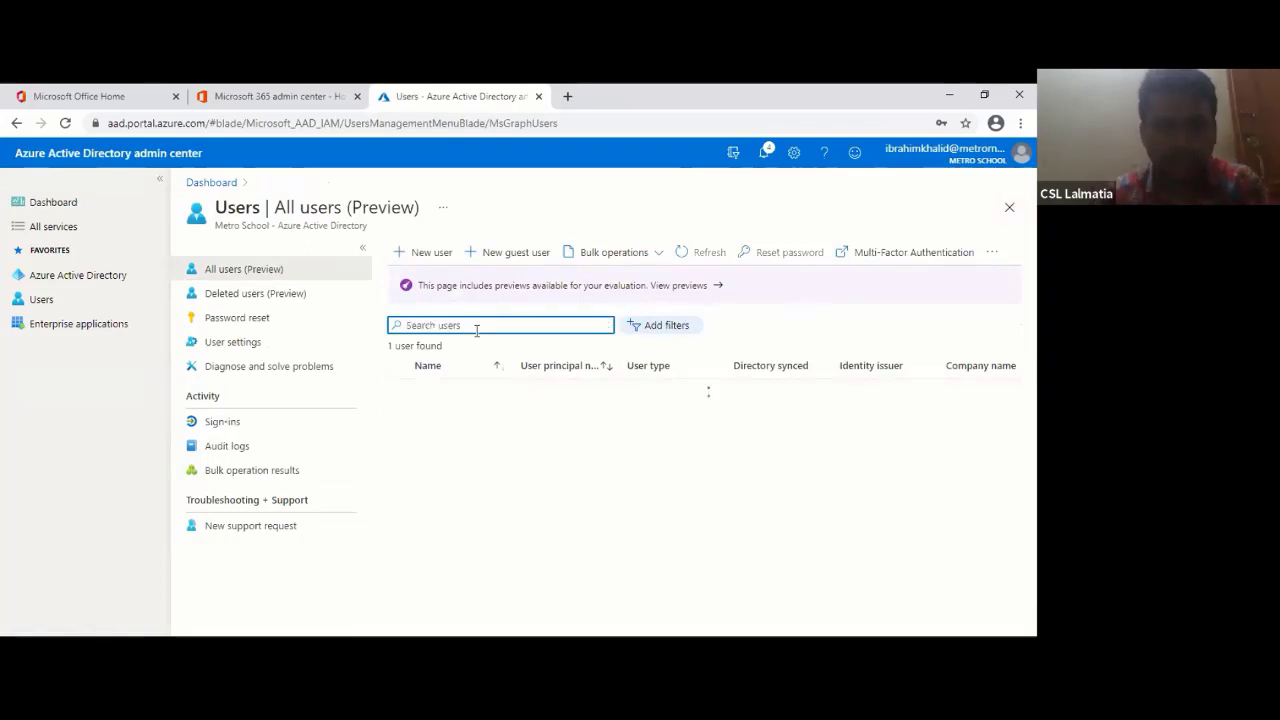
{"action": "type", "text": "ka"}
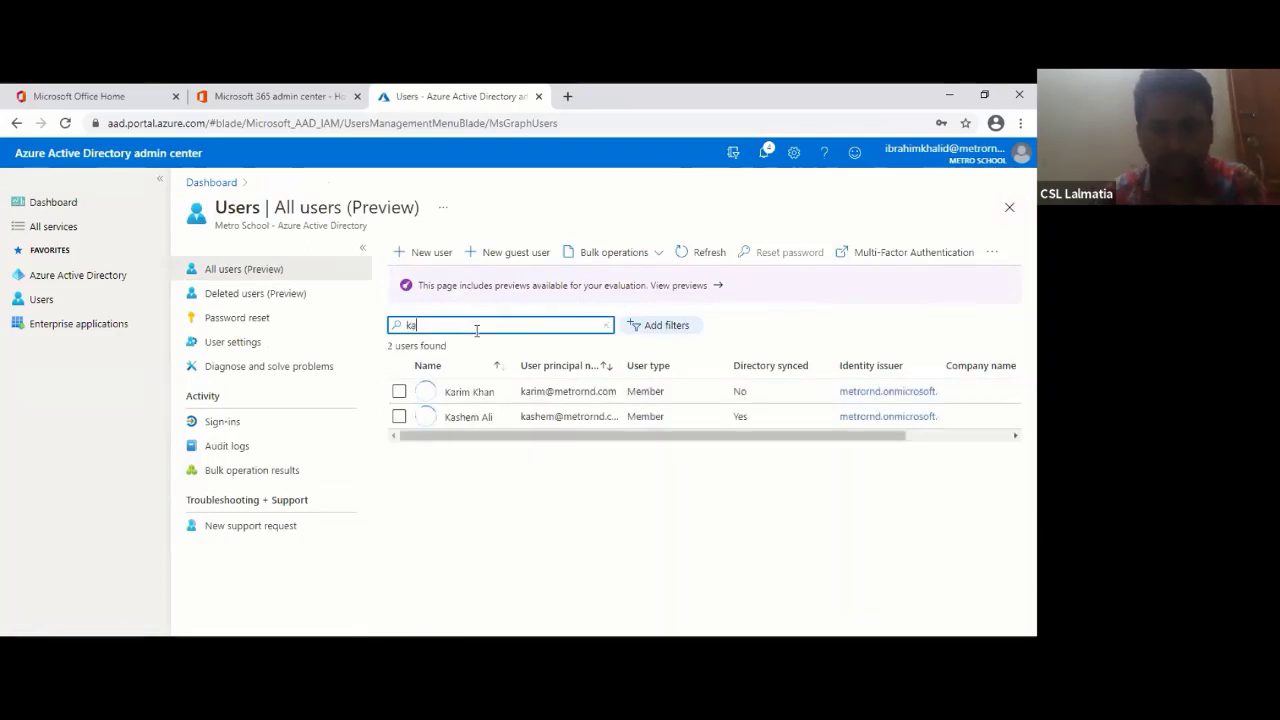
{"action": "type", "text": "l"}
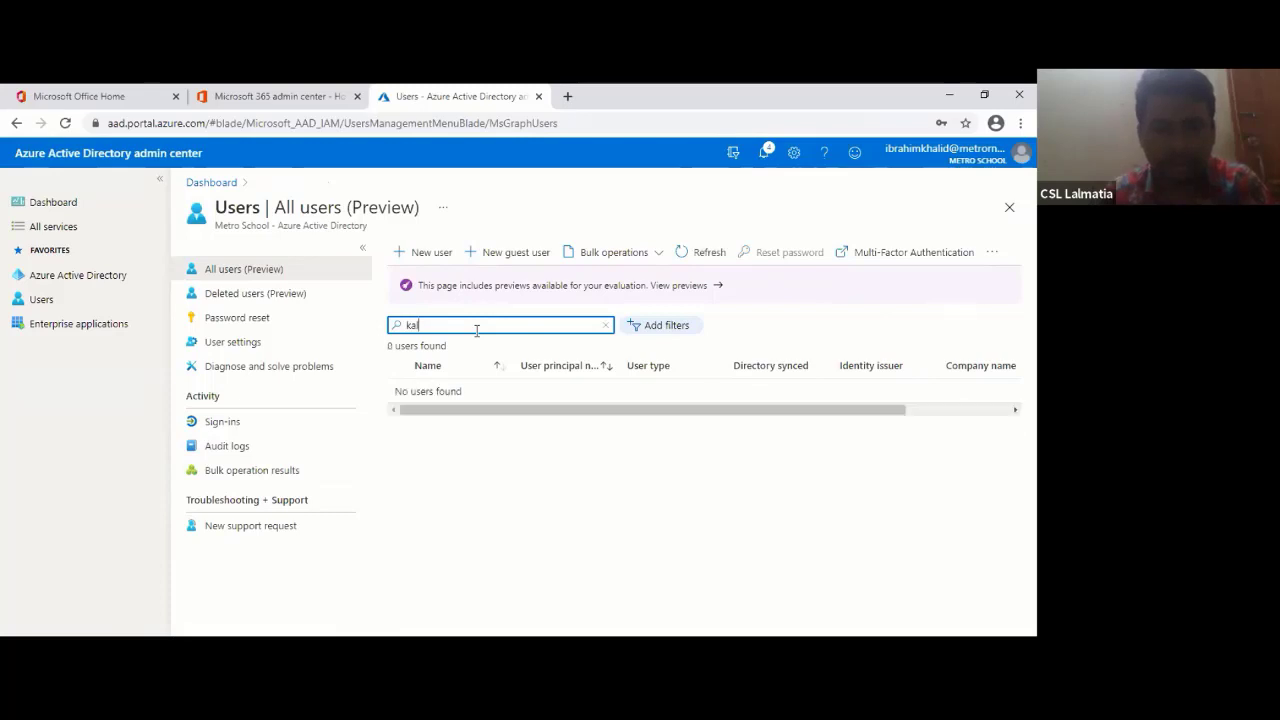
{"action": "key", "text": "BackSpace"}
{"action": "key", "text": "BackSpace"}
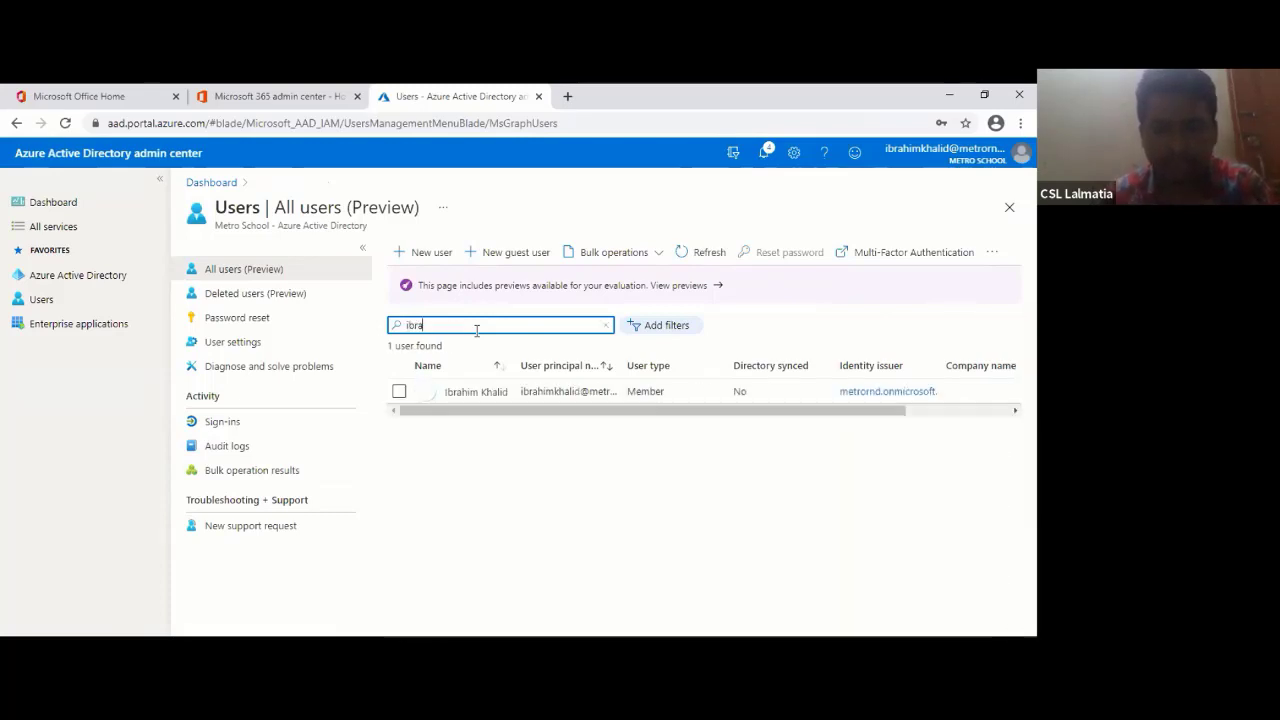
{"action": "left_click", "coordinate": [476, 393]}
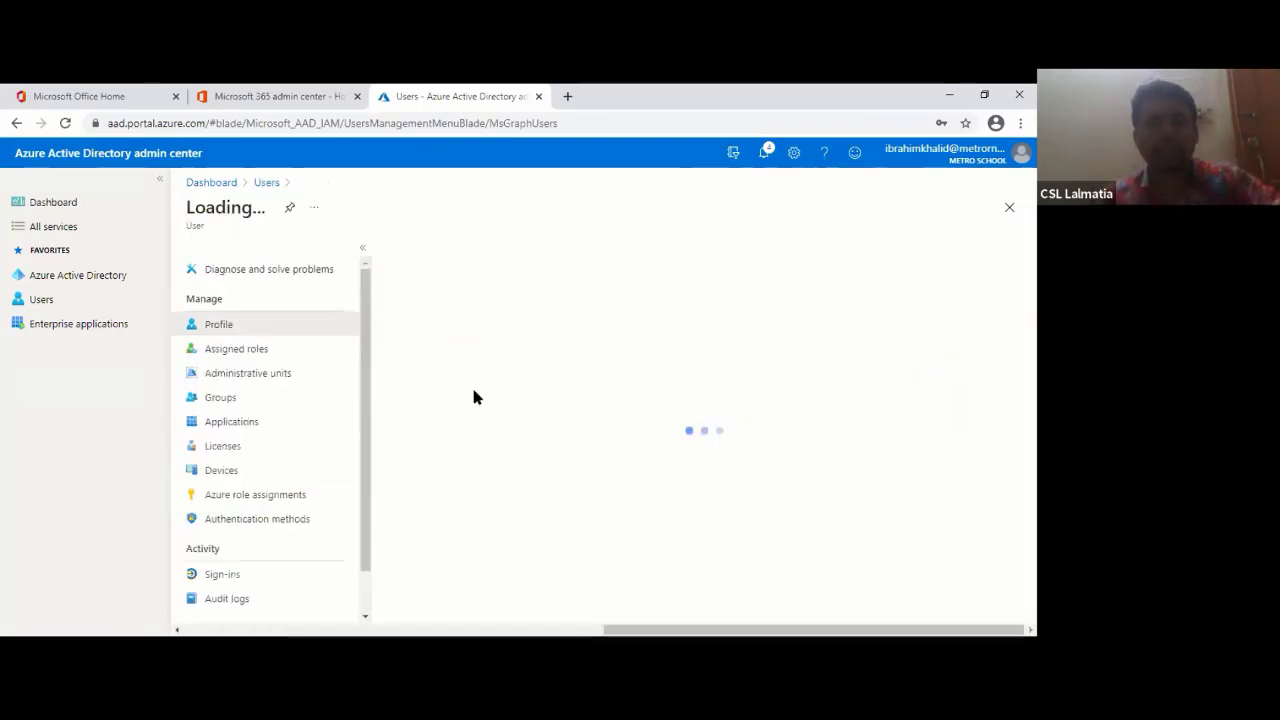
{"action": "left_click", "coordinate": [222, 470]}
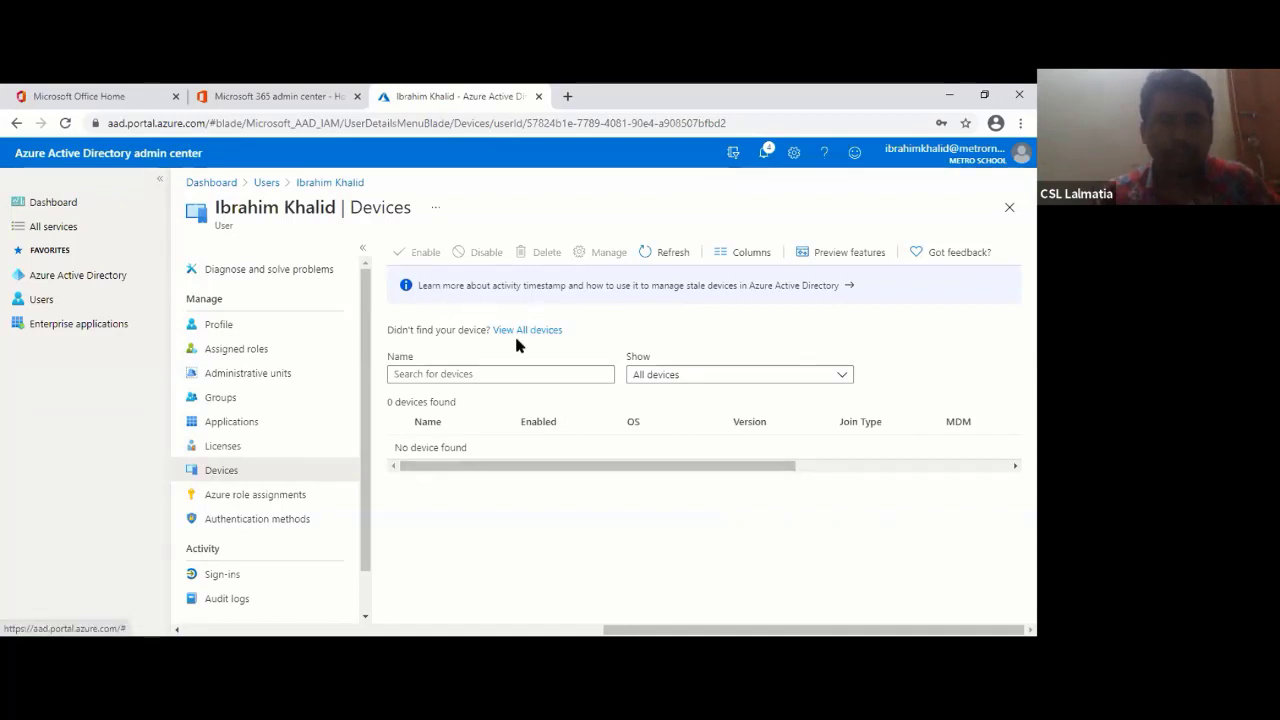
{"action": "left_click", "coordinate": [1006, 209]}
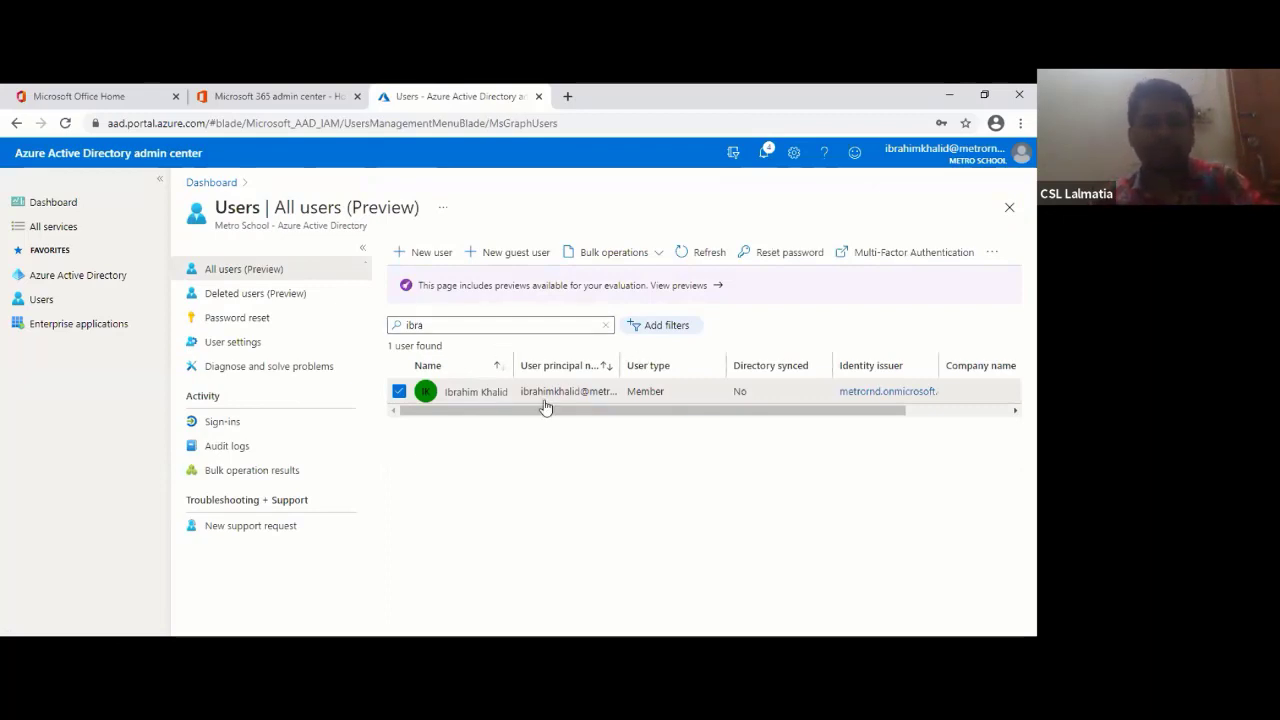
- Glance at the audit logs, reopen the unfiltered 37-user list, and open Chrome's menu
{"action": "left_click", "coordinate": [233, 445]}
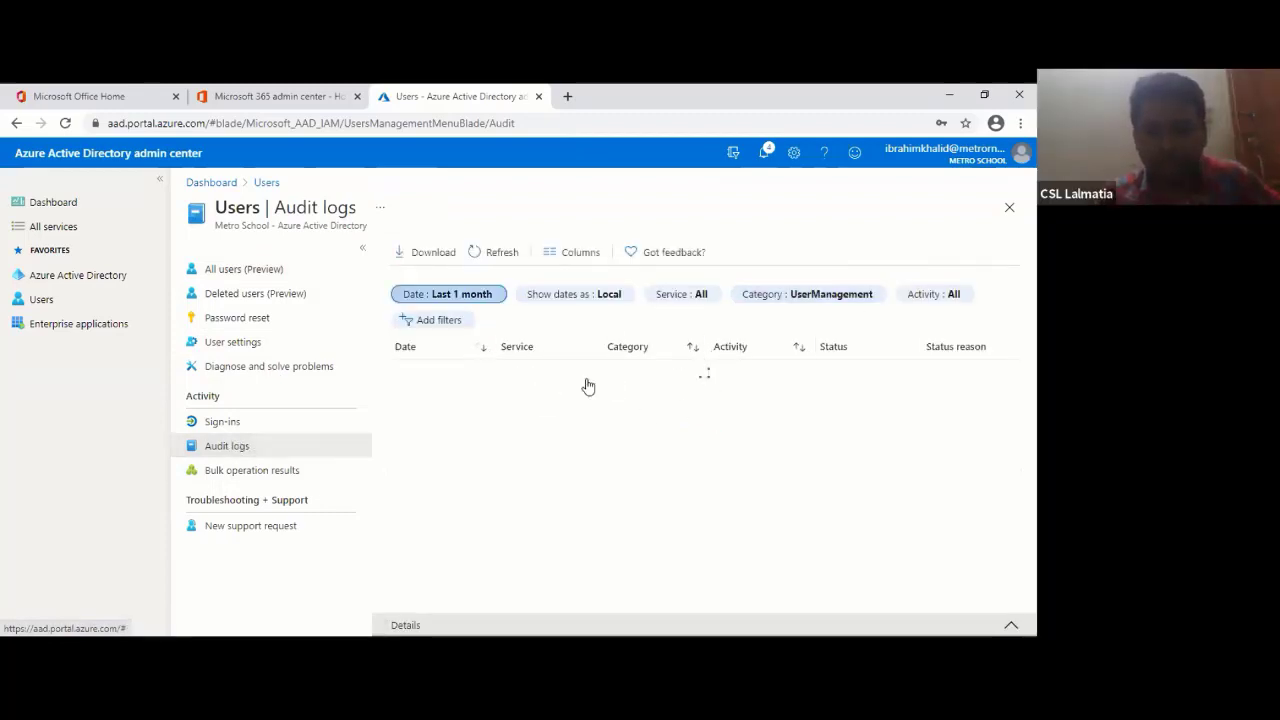
{"action": "left_click", "coordinate": [1009, 210]}
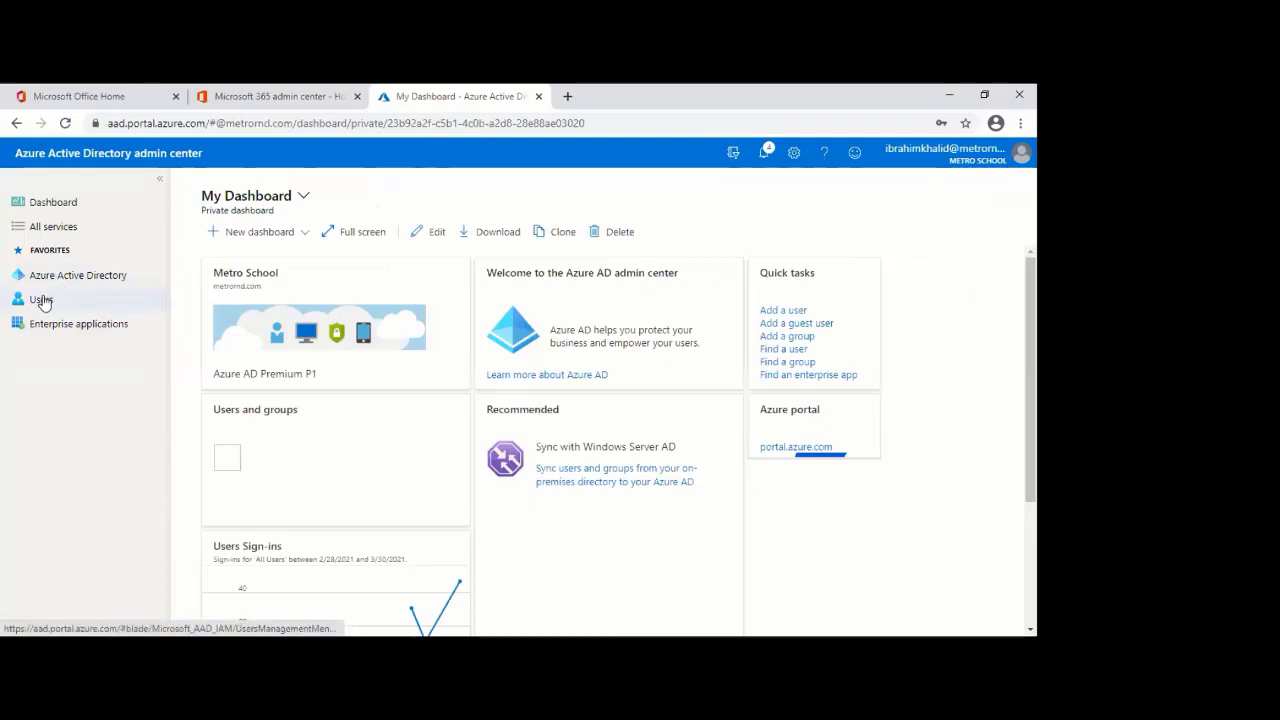
{"action": "left_click", "coordinate": [42, 300]}
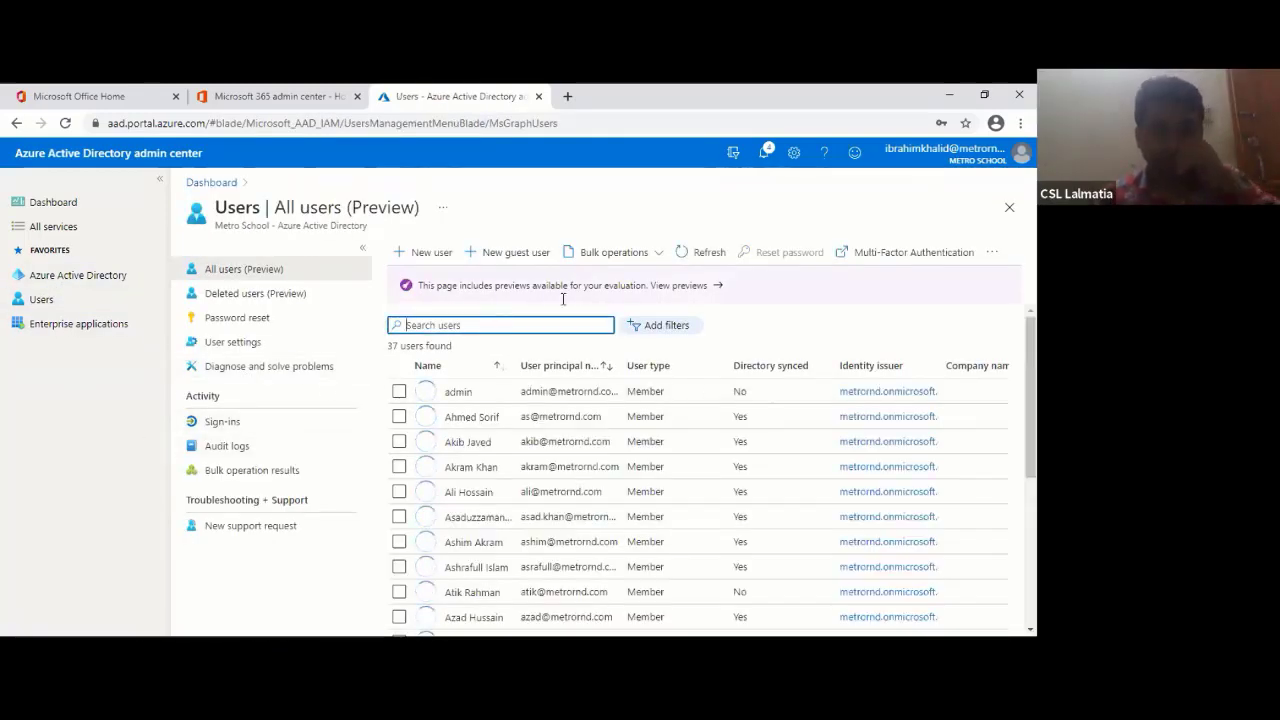
{"action": "left_click", "coordinate": [1020, 122]}
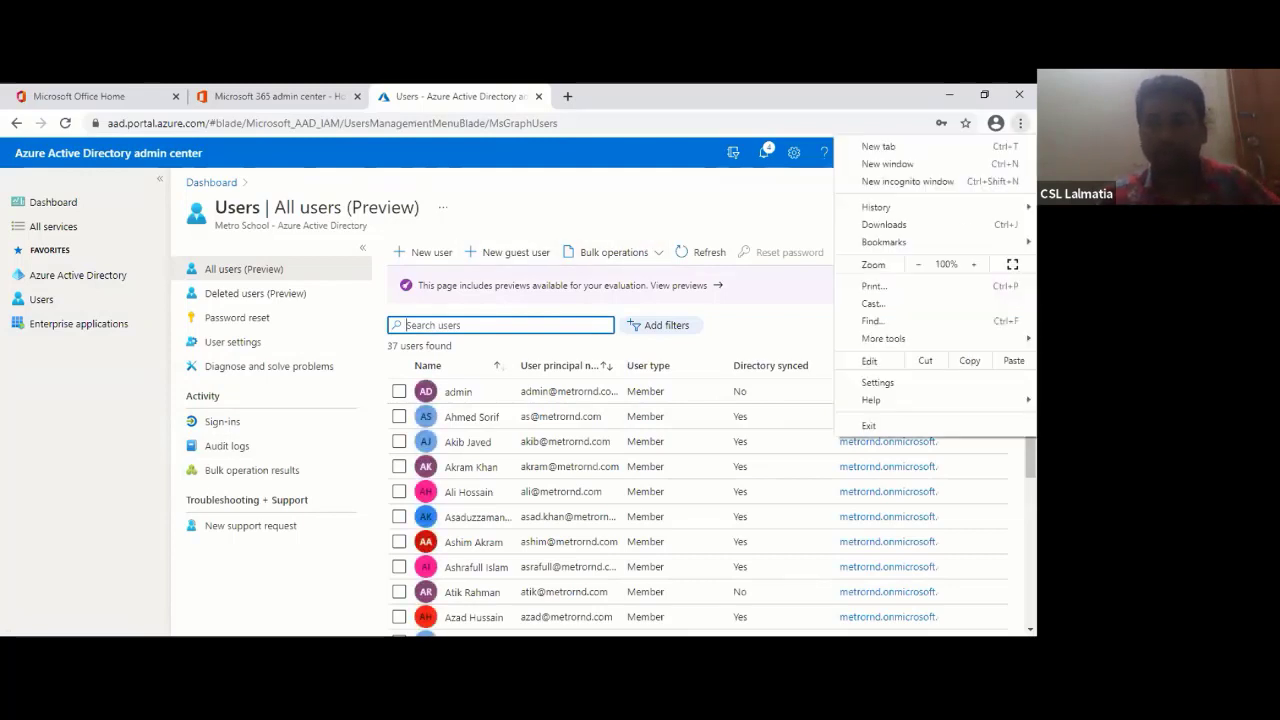
- In a new incognito window, submit the new user's account e-mail on the Microsoft sign-in page
{"action": "left_click", "coordinate": [880, 189]}
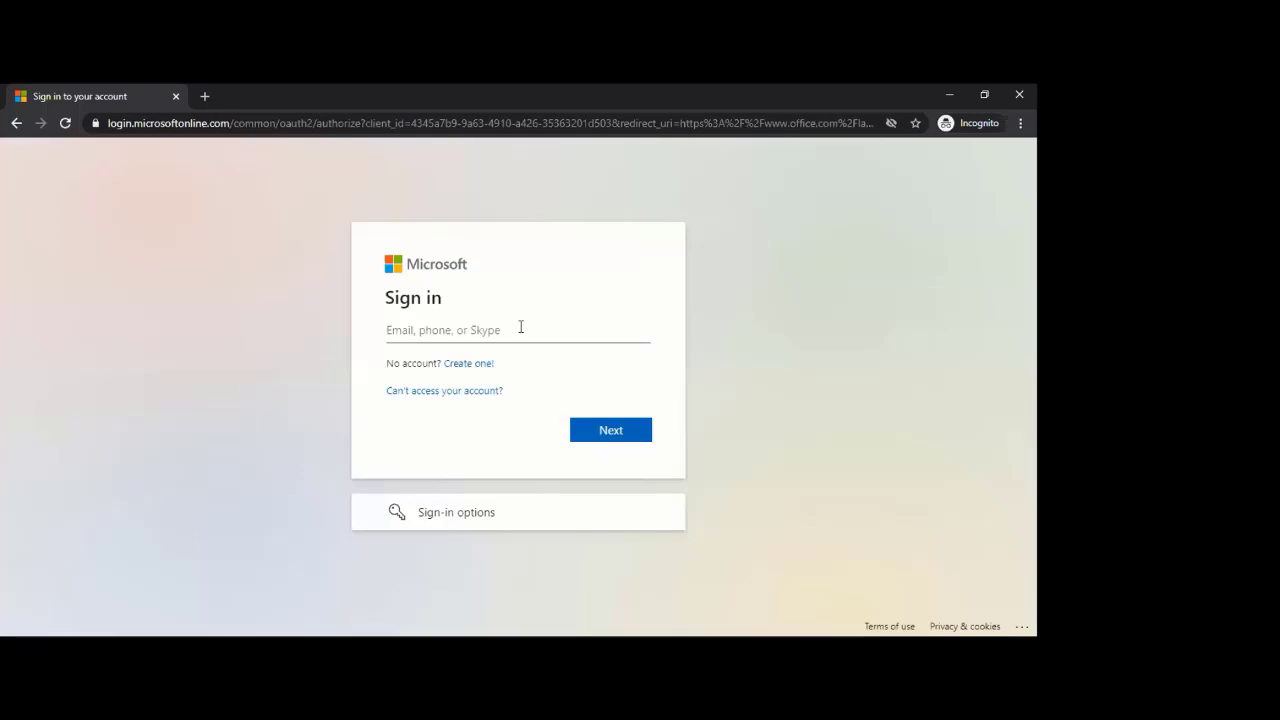
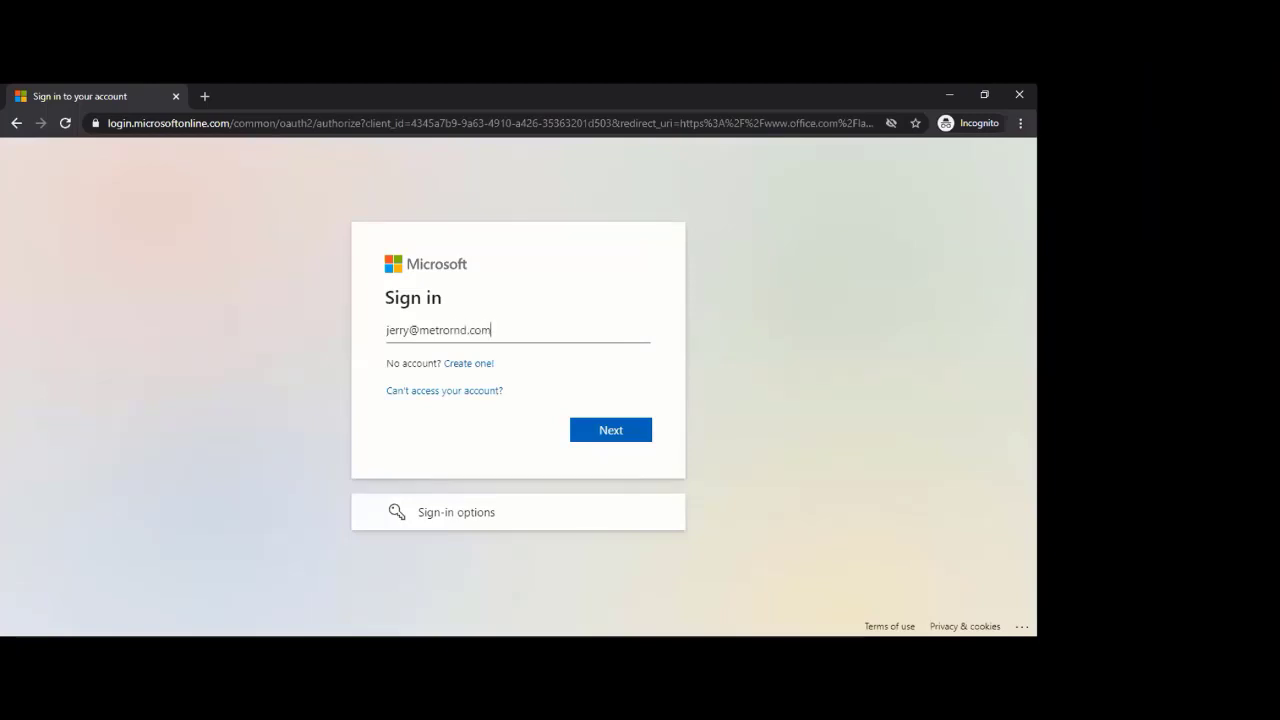
{"action": "key", "text": "Return"}
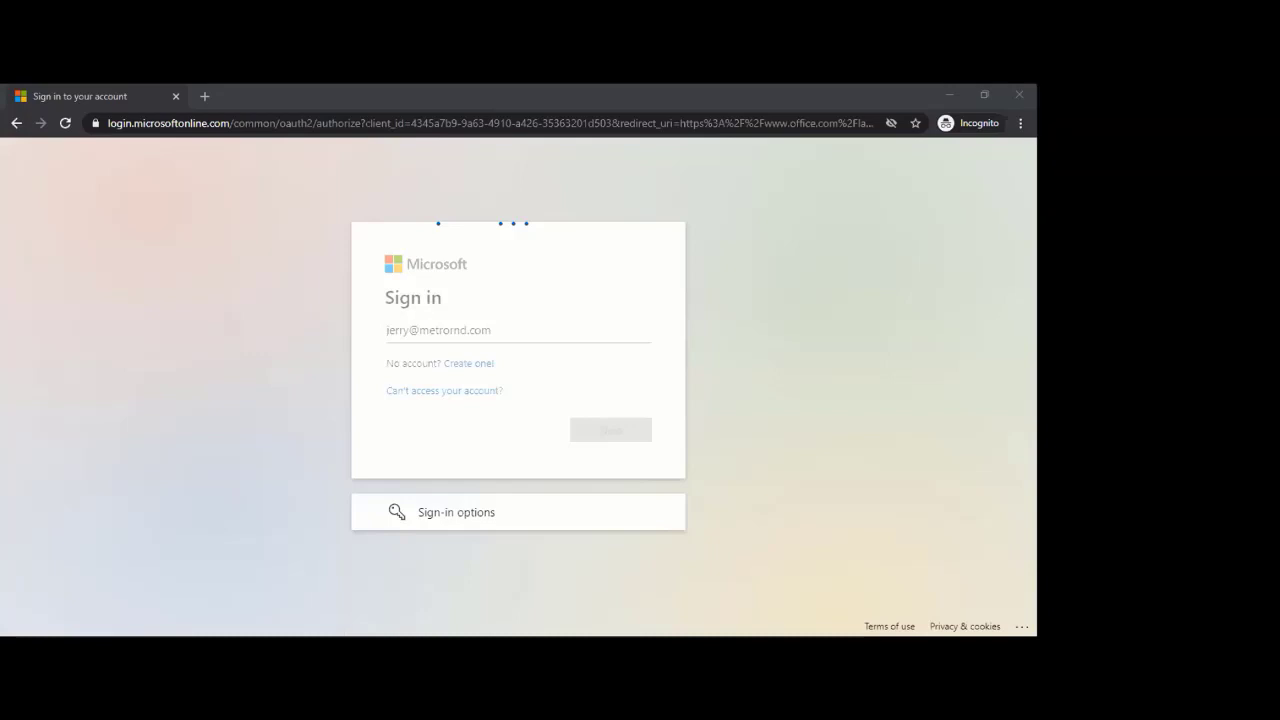
{"action": "right_click", "coordinate": [820, 352]}
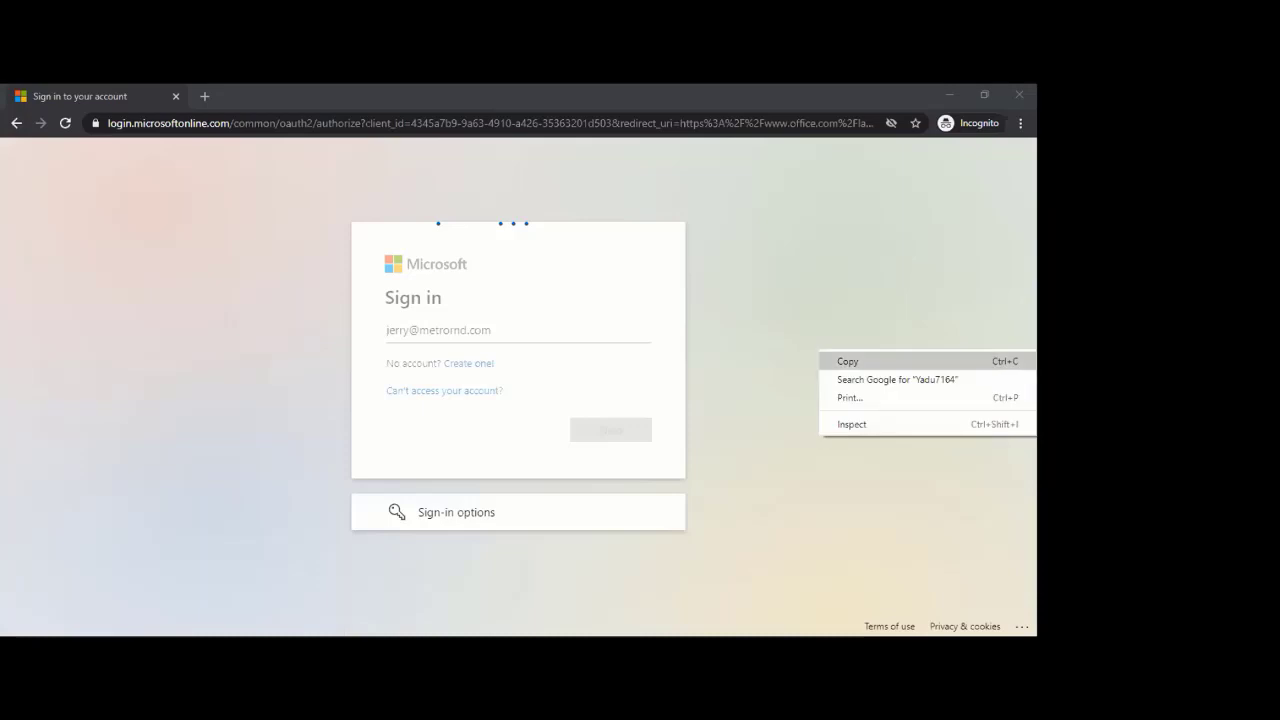
{"action": "left_click", "coordinate": [830, 361]}
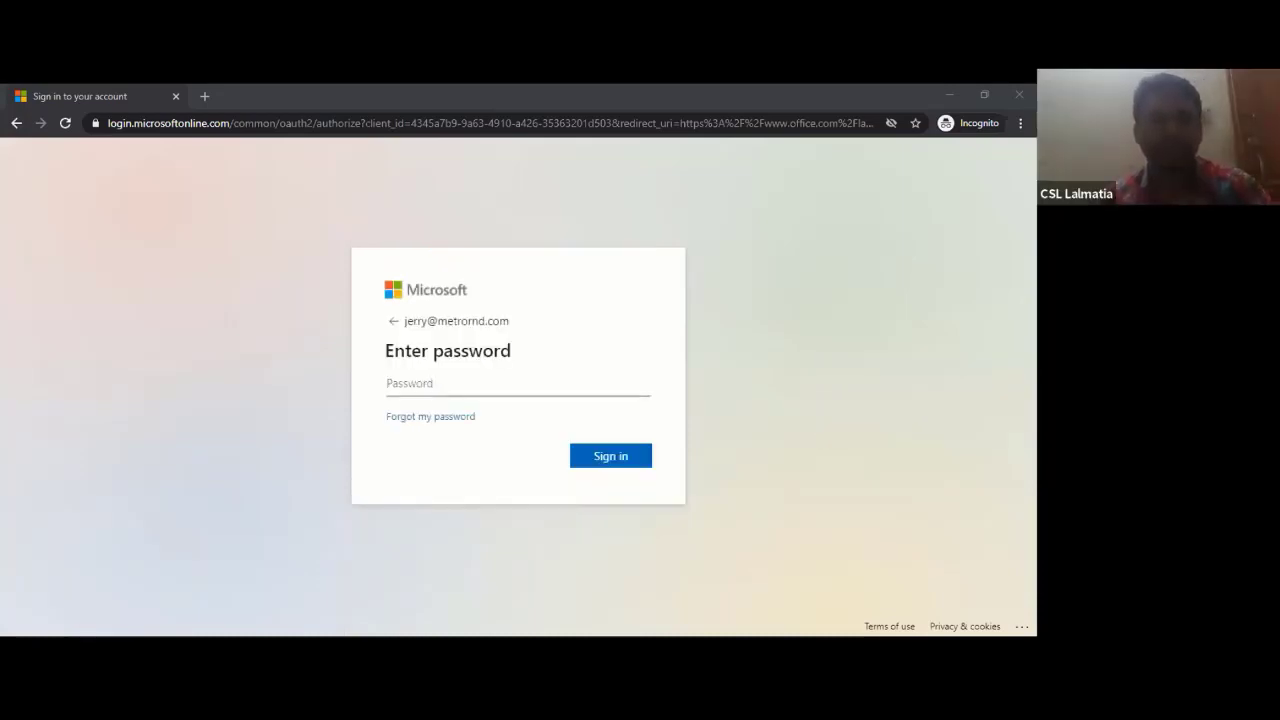
- Sign in with the new user's temporary password to reach the Update your password page
{"action": "key", "text": "alt+Tab"}
{"action": "type", "text": "********"}
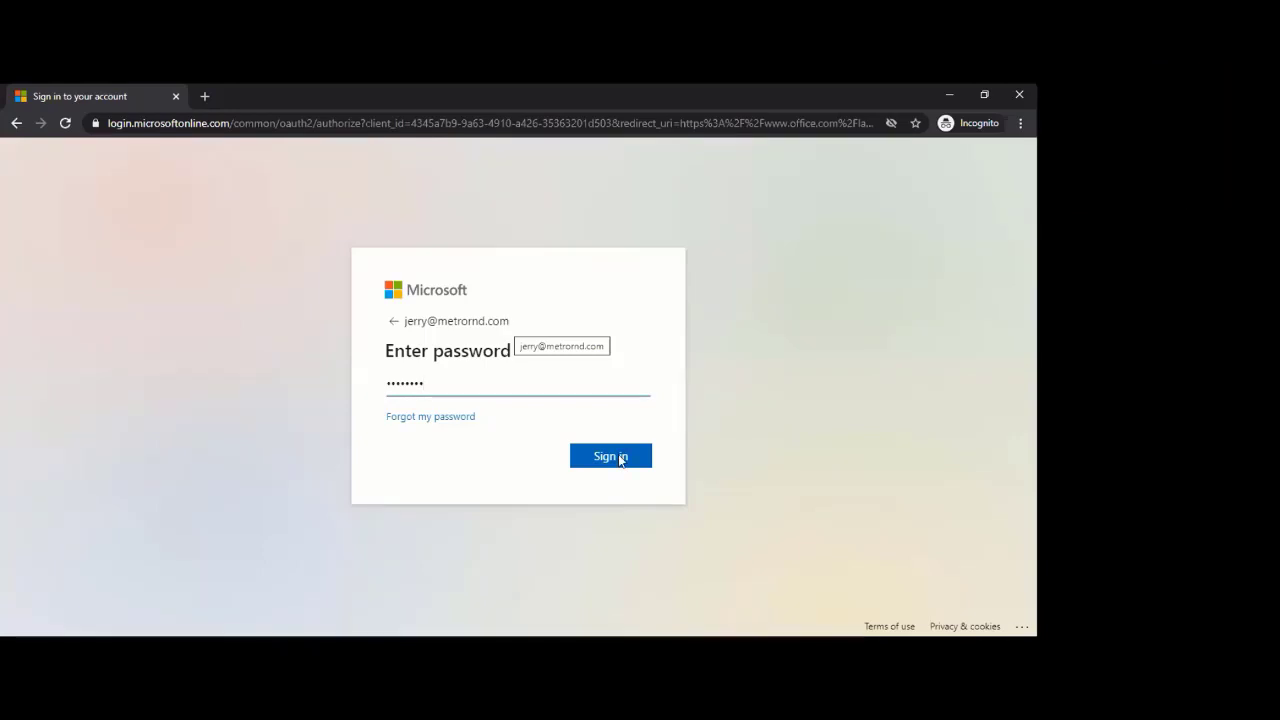
{"action": "left_click", "coordinate": [620, 459]}
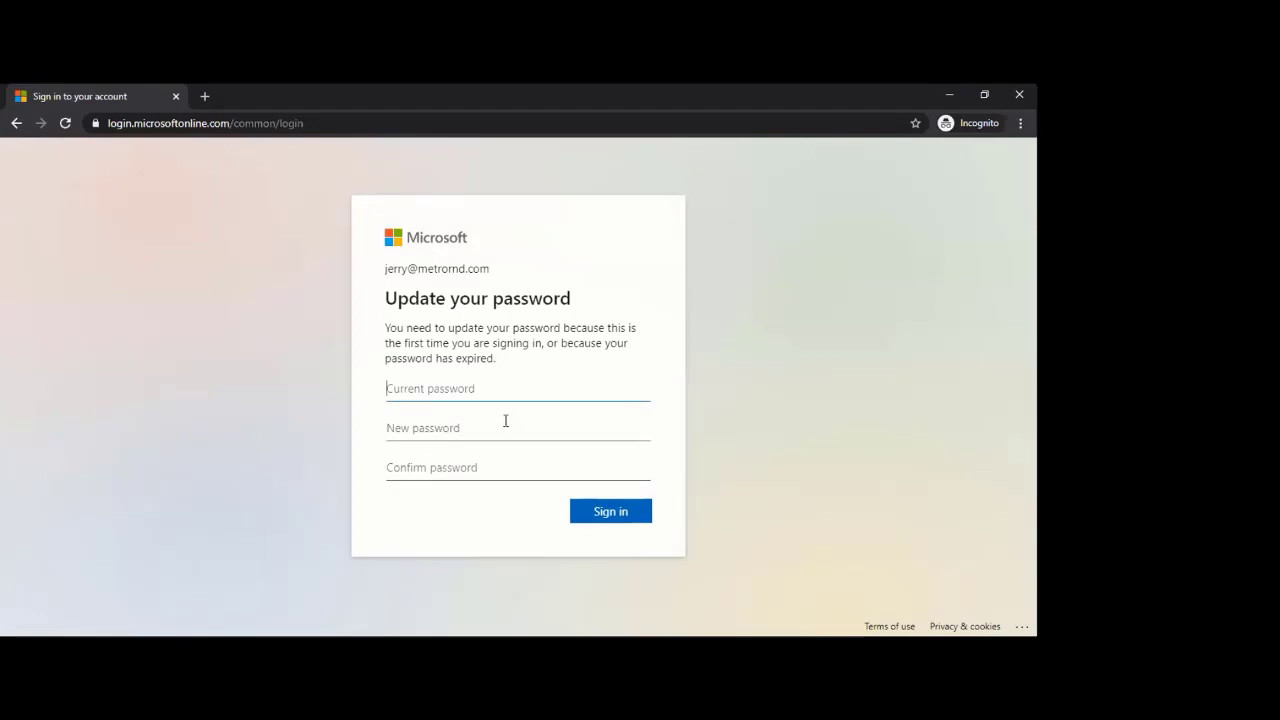
- Fill in the current, new and confirm password fields and submit the change
{"action": "key", "text": "ctrl+v"}
{"action": "left_click", "coordinate": [505, 421]}
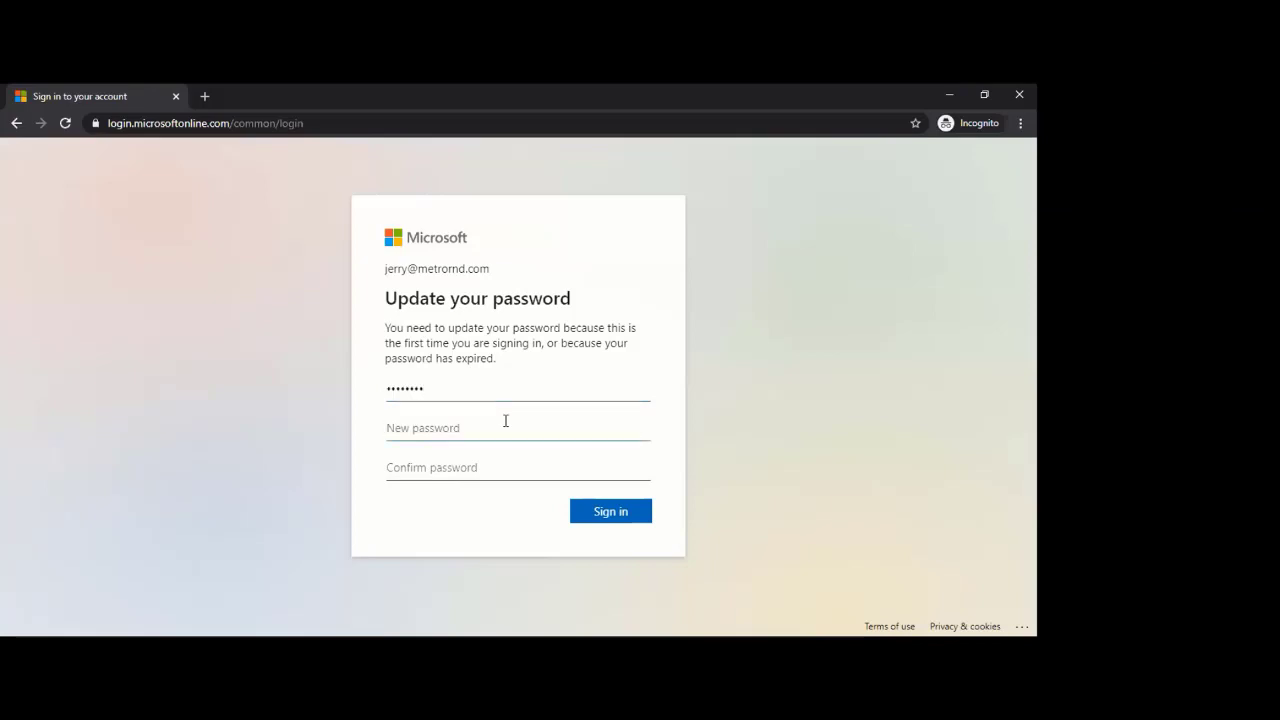
{"action": "type", "text": "•••••••••••"}
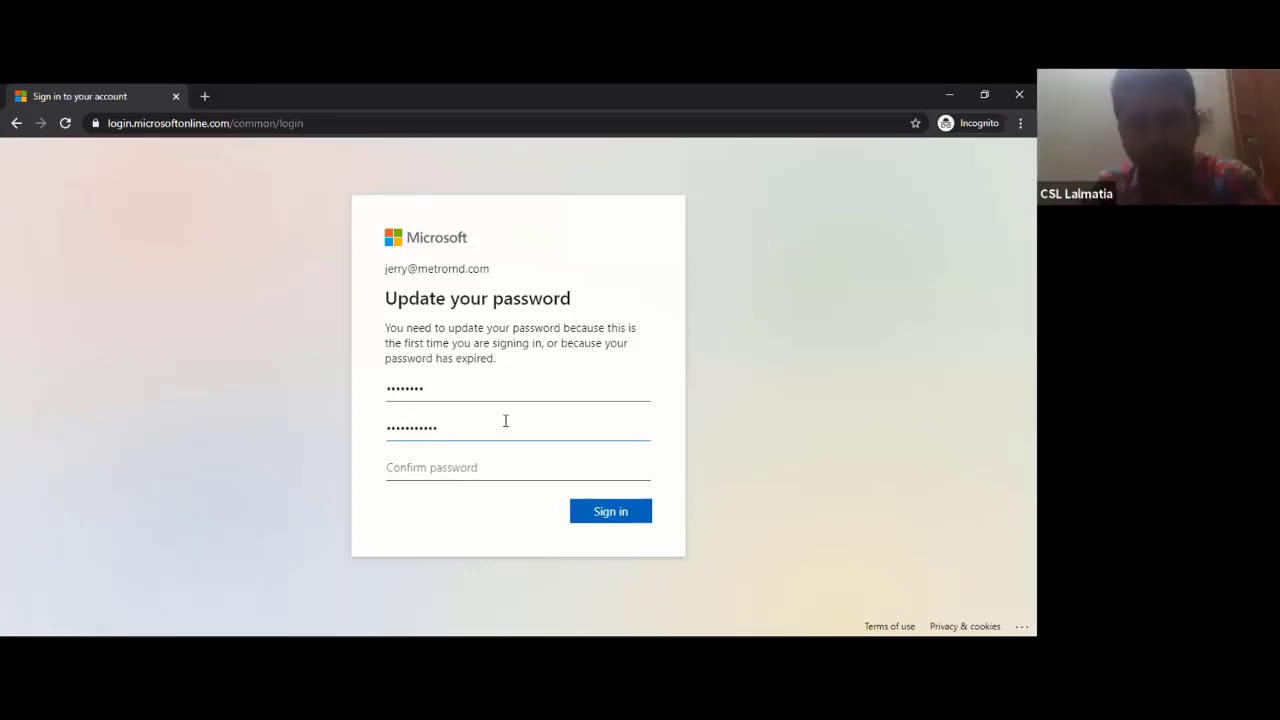
{"action": "type", "text": "••"}
{"action": "left_click", "coordinate": [496, 471]}
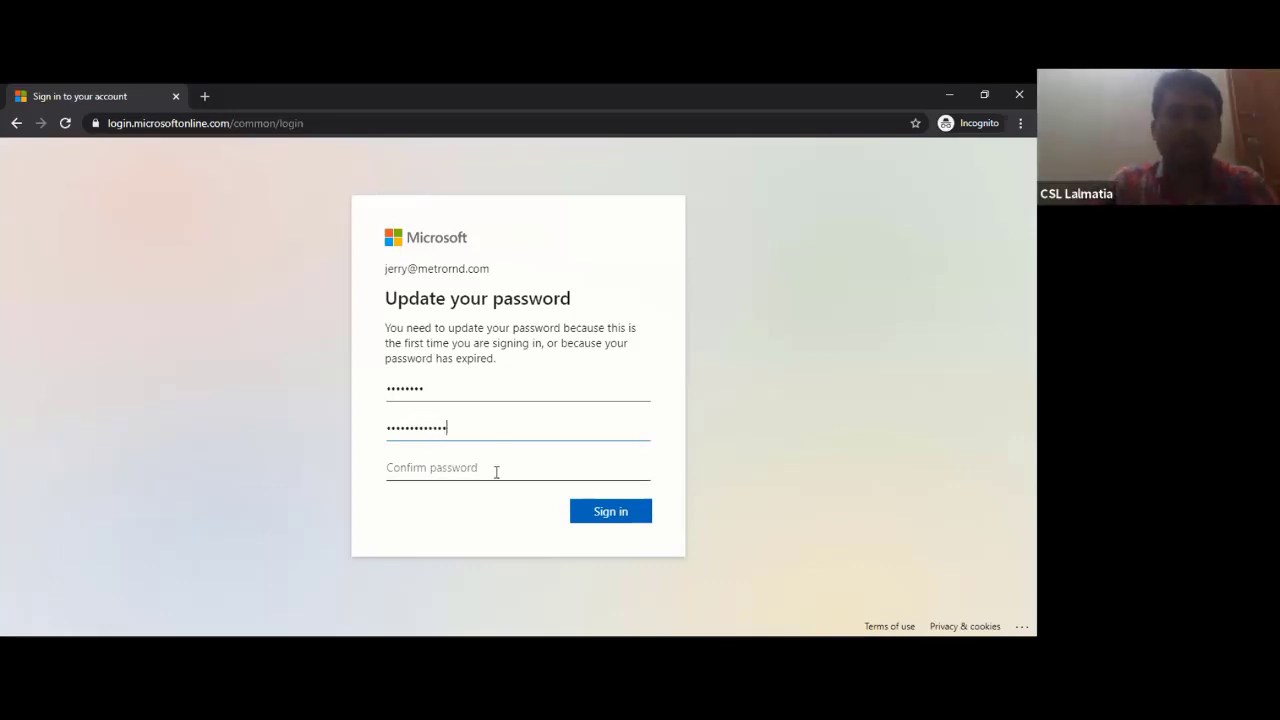
{"action": "type", "text": "••••••"}
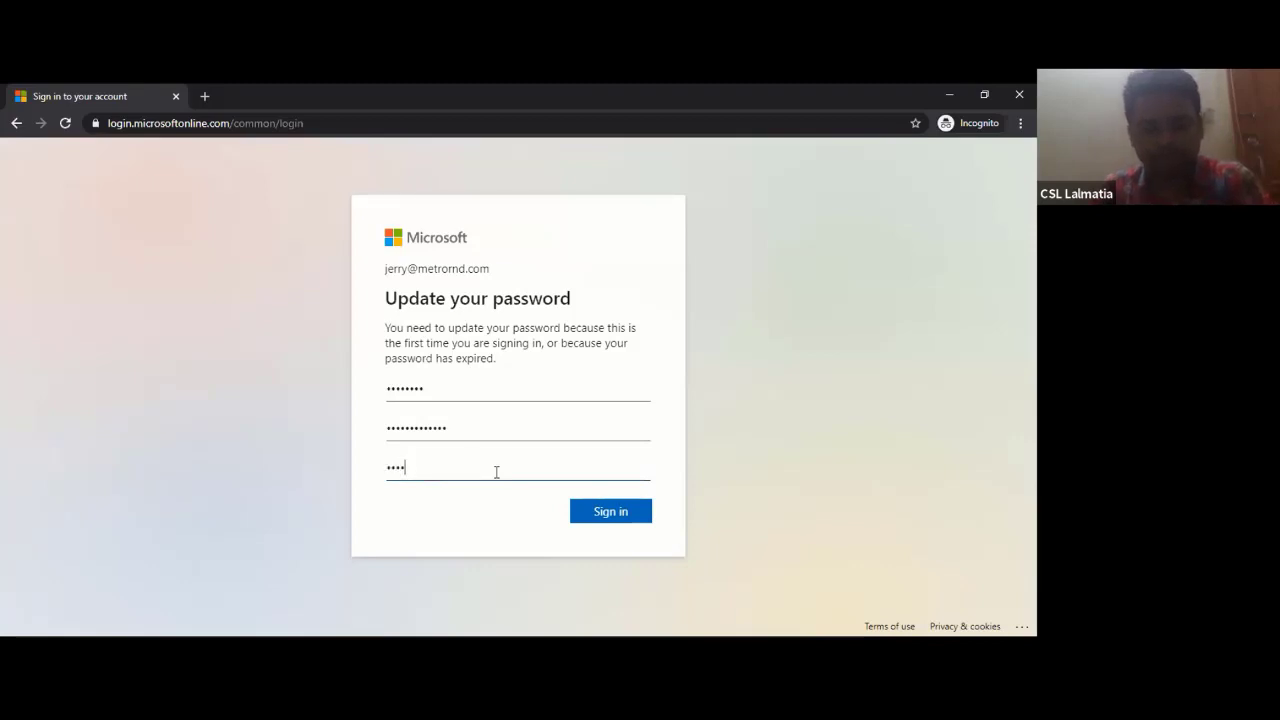
{"action": "type", "text": "••••••••"}
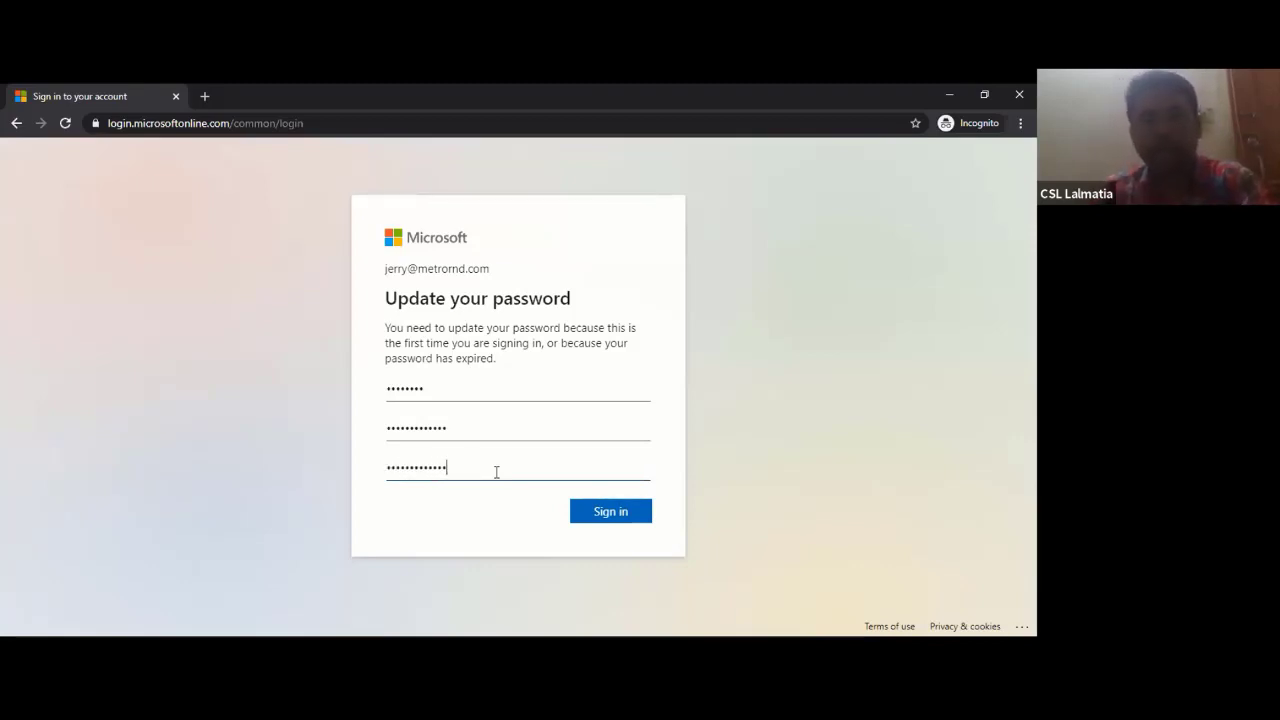
{"action": "left_click", "coordinate": [618, 512]}
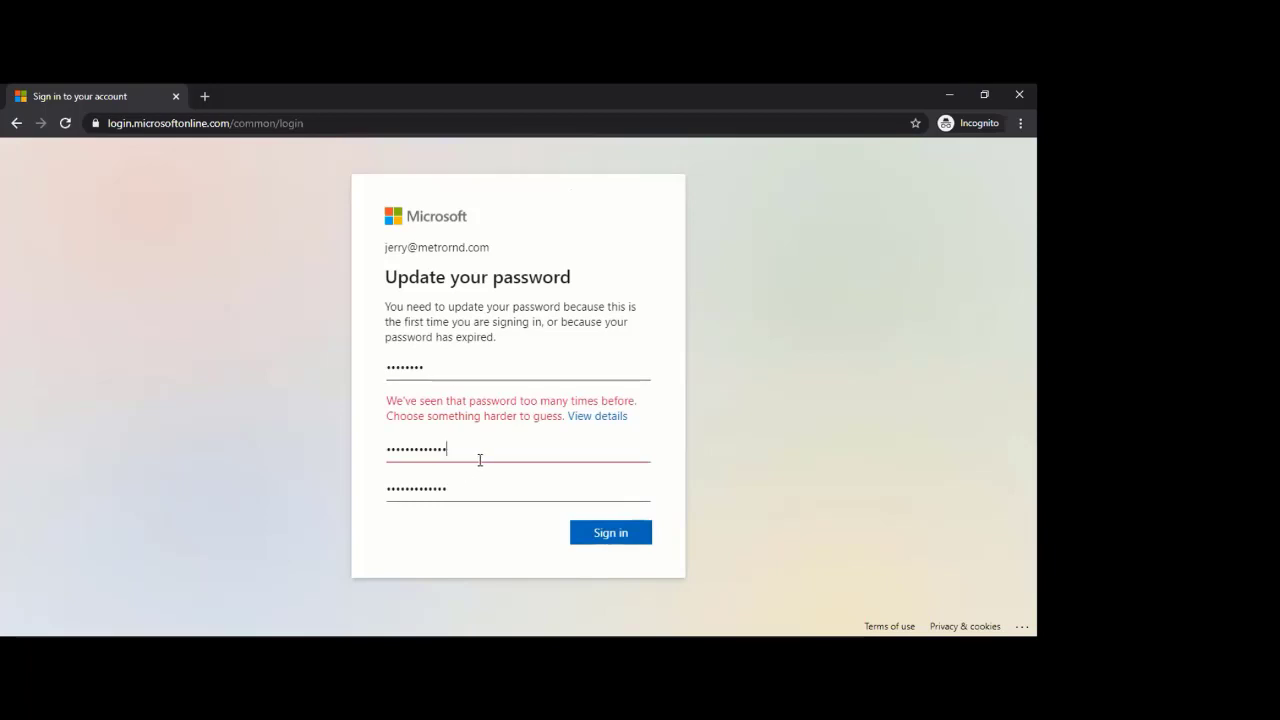
- Append '1' to the new and confirm passwords and resubmit
{"action": "type", "text": "1"}
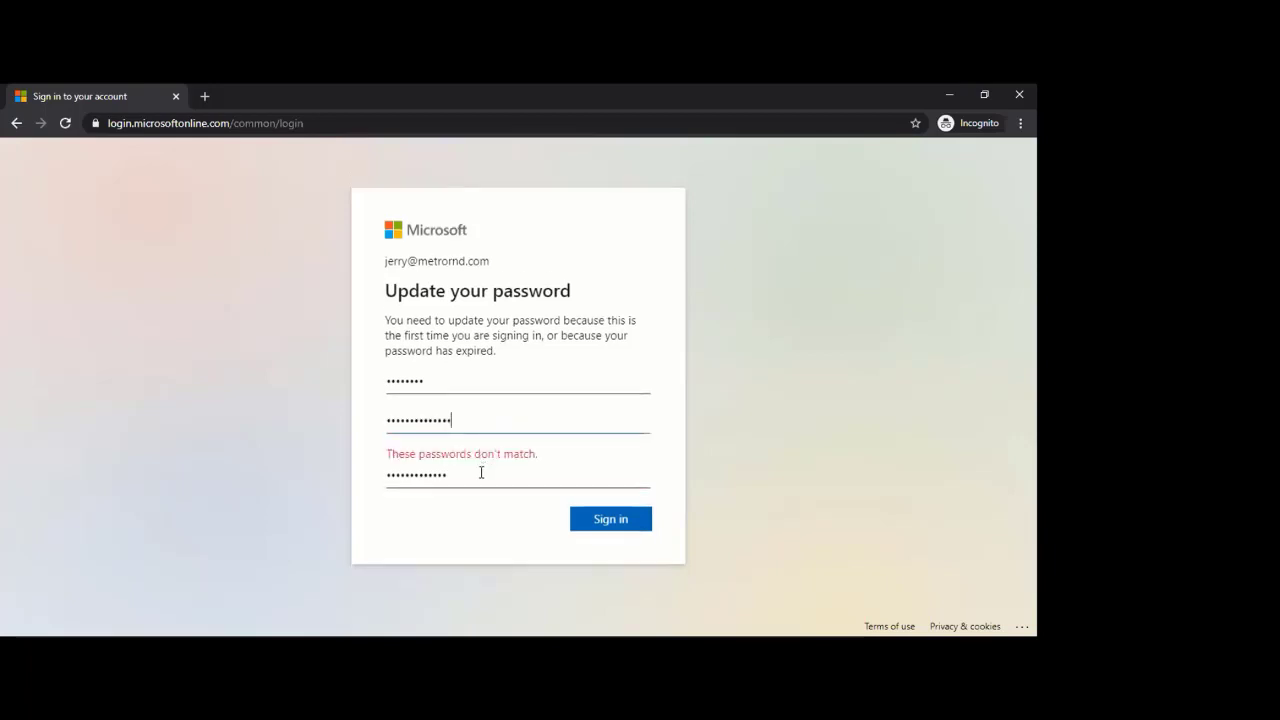
{"action": "left_click", "coordinate": [481, 474]}
{"action": "type", "text": "1"}
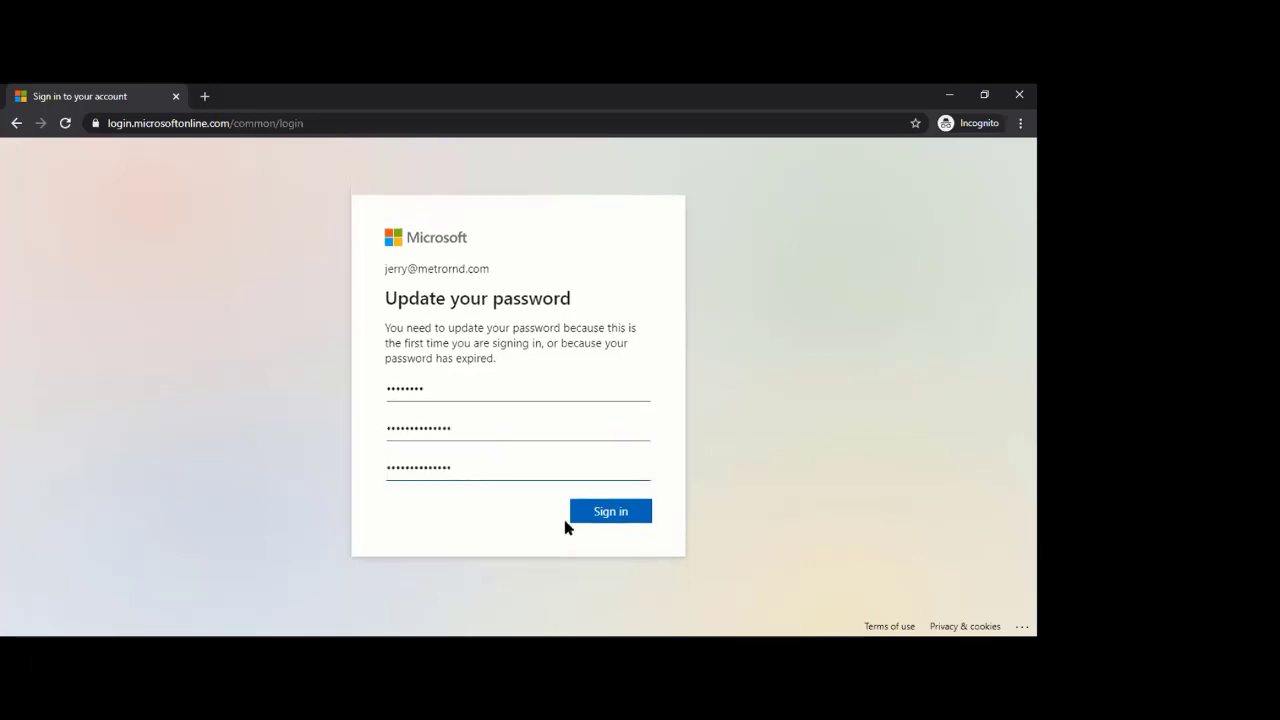
{"action": "left_click", "coordinate": [611, 518]}
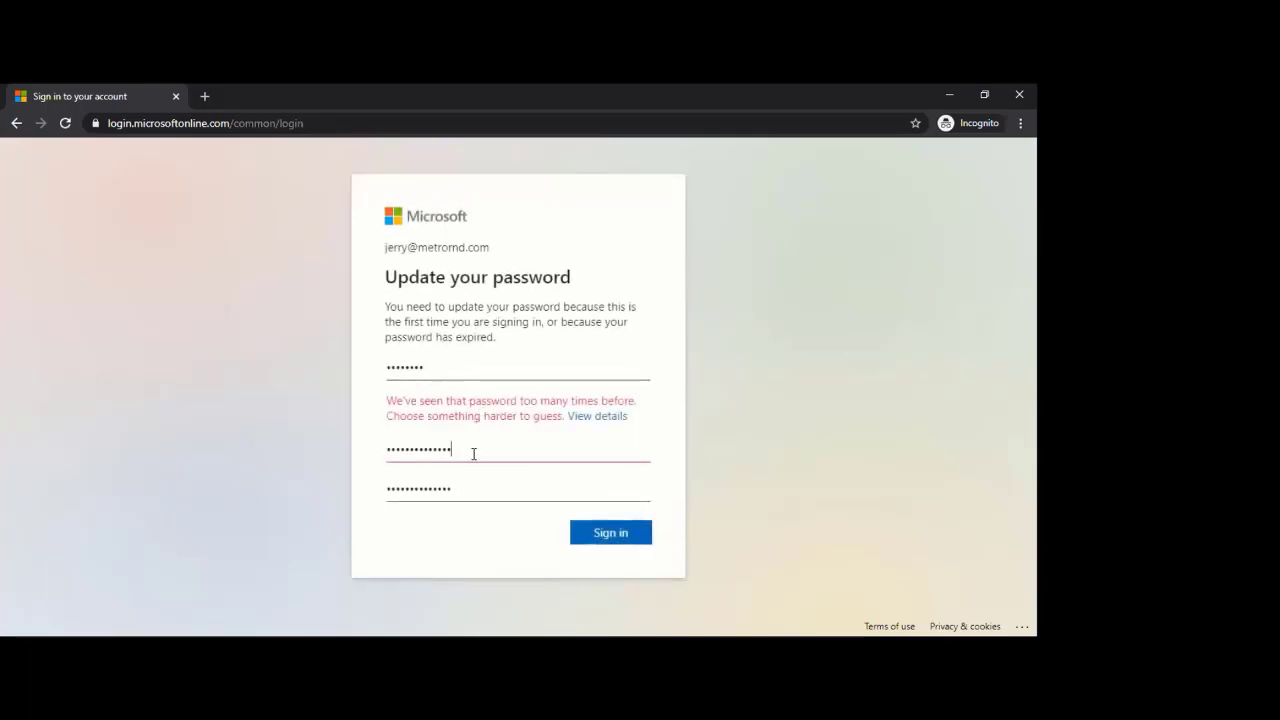
- Replace the rejected new password with a different one and retype its confirmation
{"action": "left_click_drag", "start_coordinate": [474, 449], "coordinate": [377, 449]}
{"action": "key", "text": "BackSpace"}
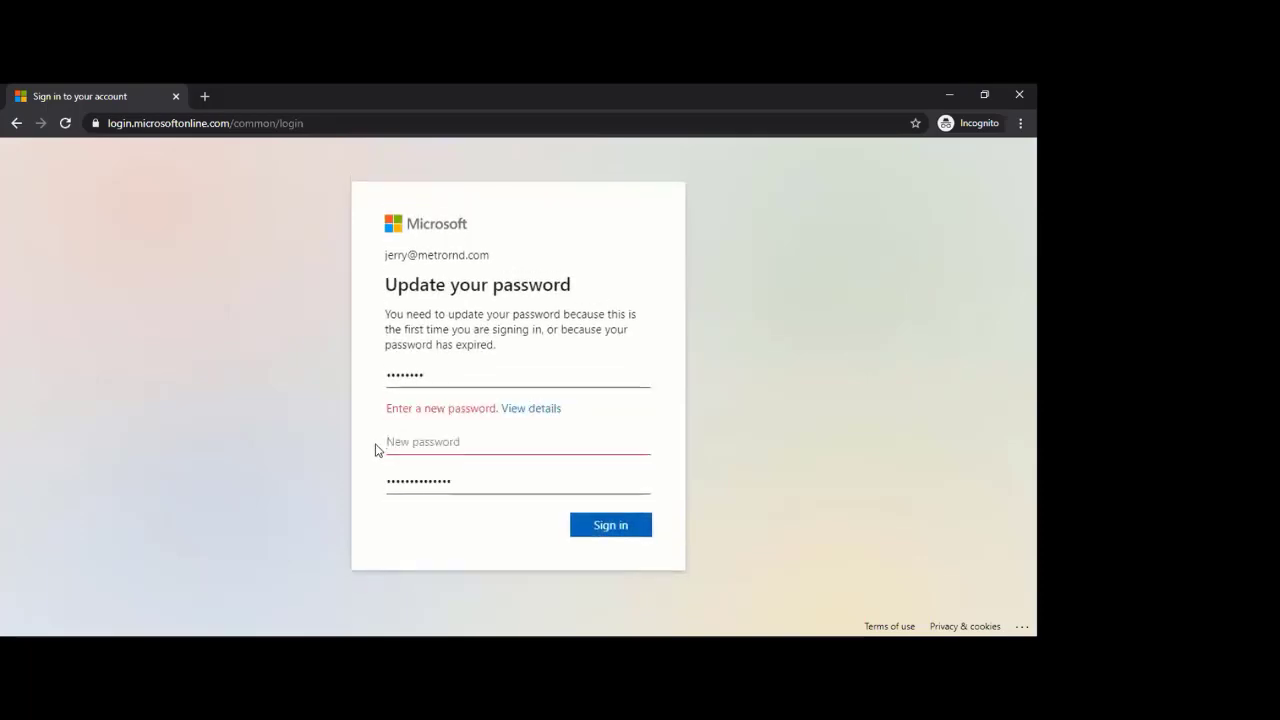
{"action": "type", "text": "••••"}
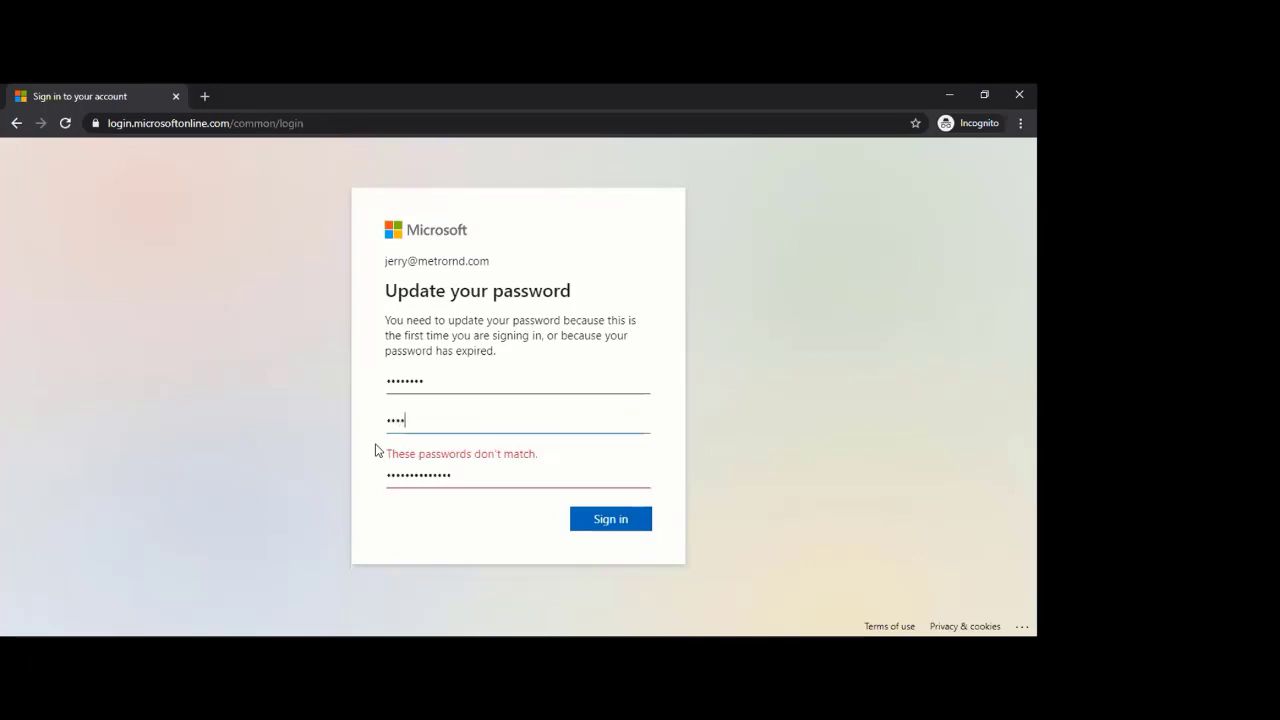
{"action": "type", "text": "••••••••"}
{"action": "left_click", "coordinate": [487, 480]}
{"action": "key", "text": "ctrl+a"}
{"action": "type", "text": "•"}
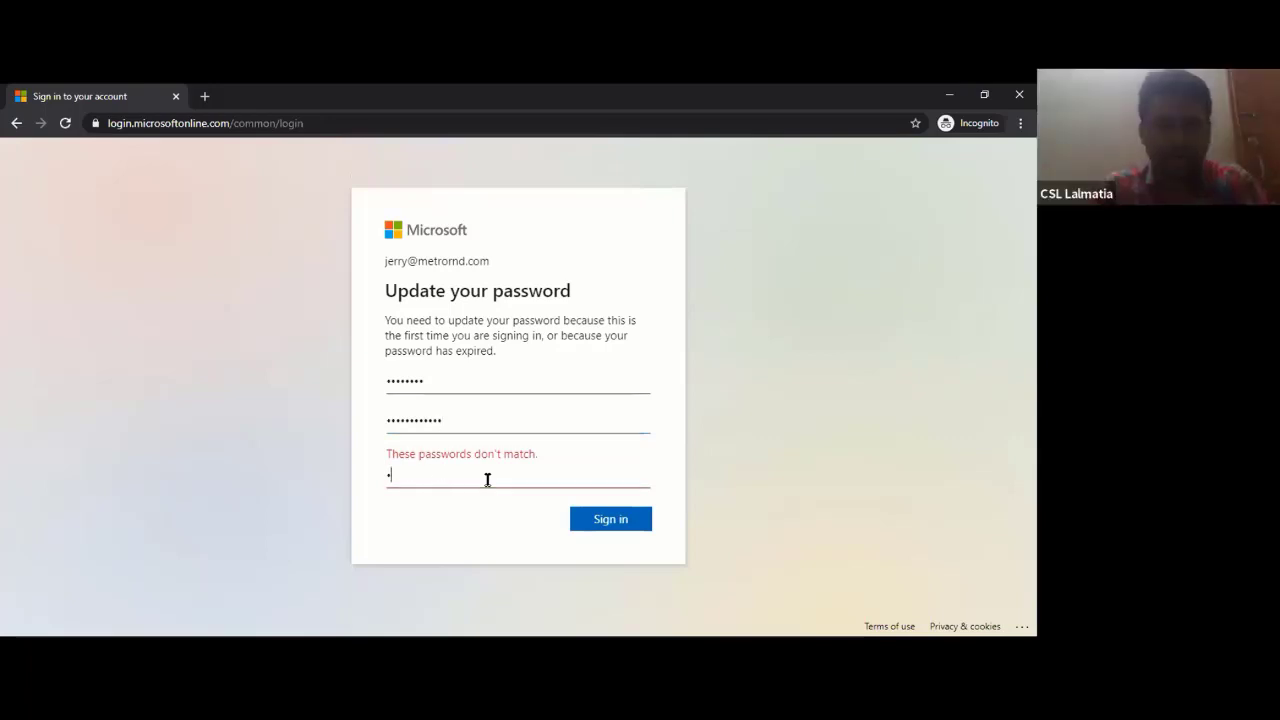
{"action": "key", "text": "BackSpace"}
{"action": "type", "text": "•••••"}
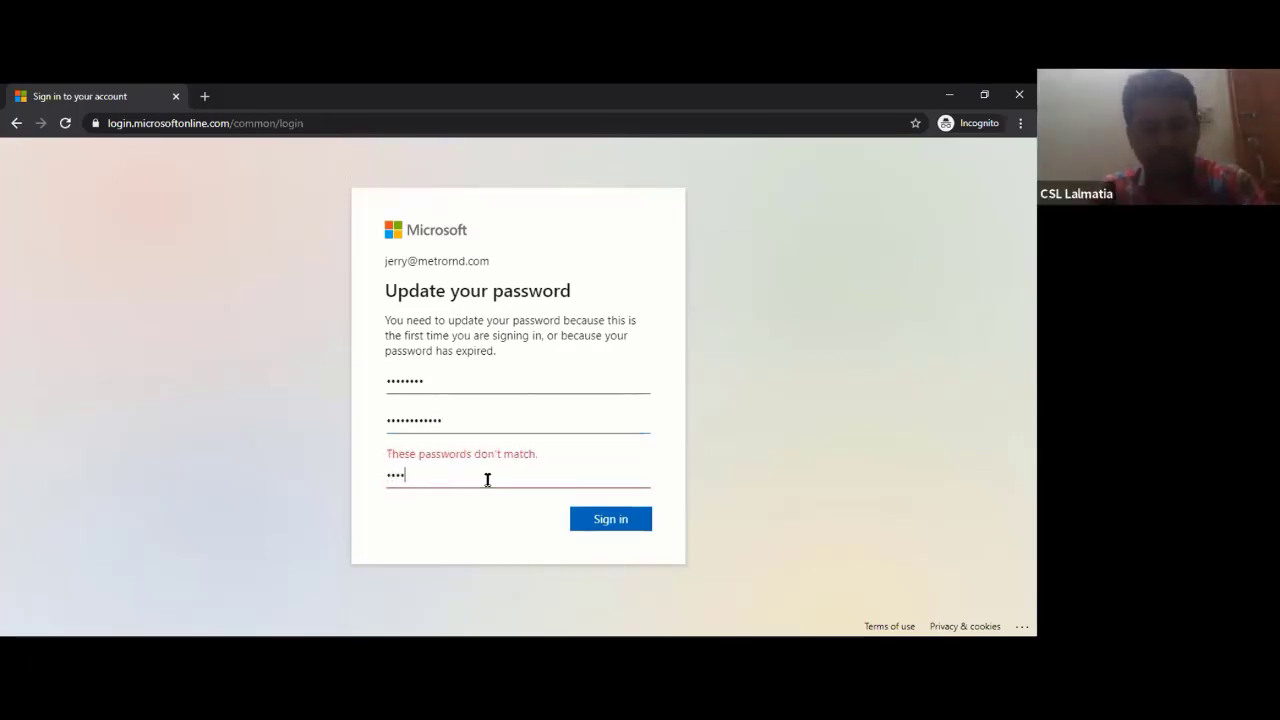
{"action": "type", "text": "•••••"}
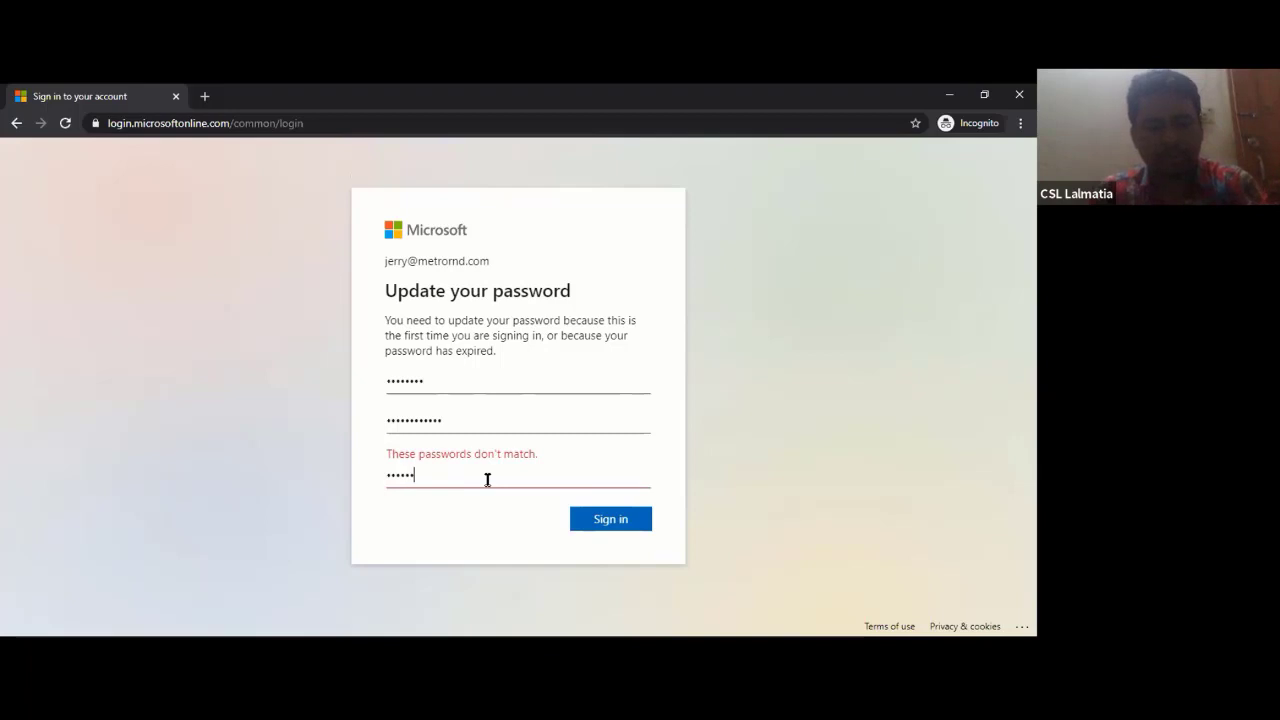
{"action": "type", "text": "••"}
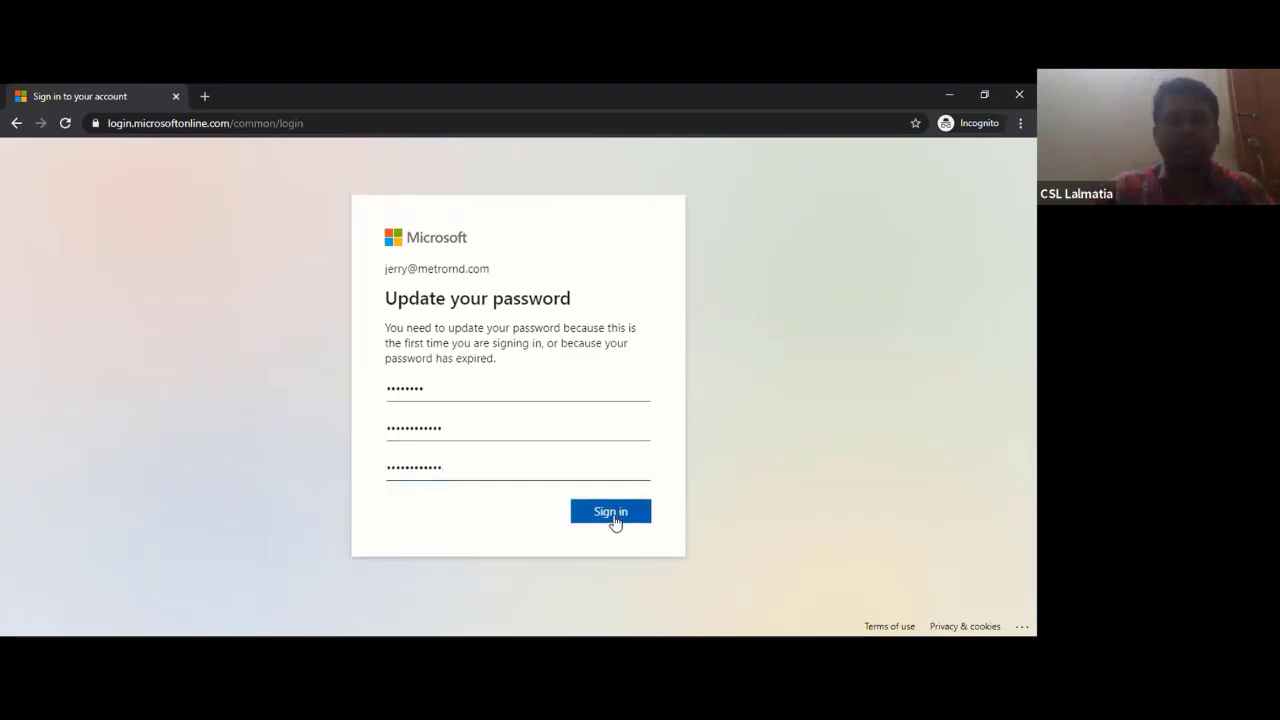
- Submit the password update and copy the 'seen that password too many times' error text
{"action": "left_click", "coordinate": [613, 517]}
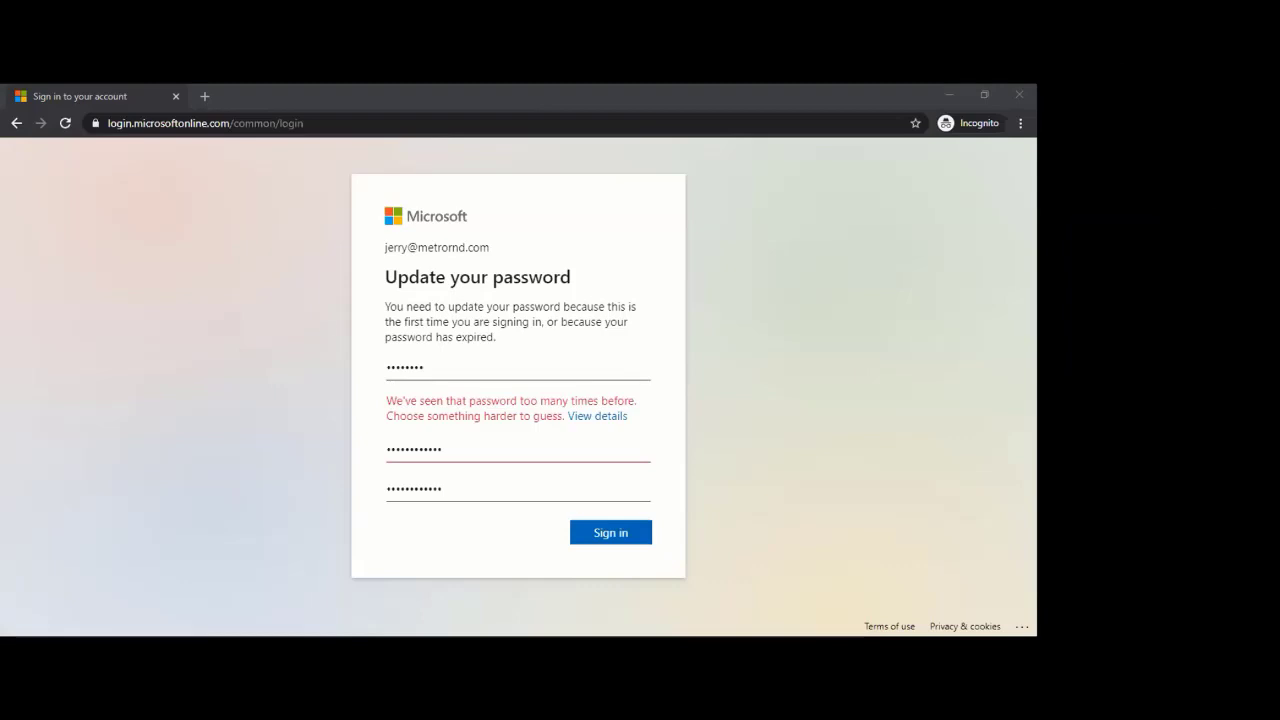
{"action": "right_click", "coordinate": [815, 353]}
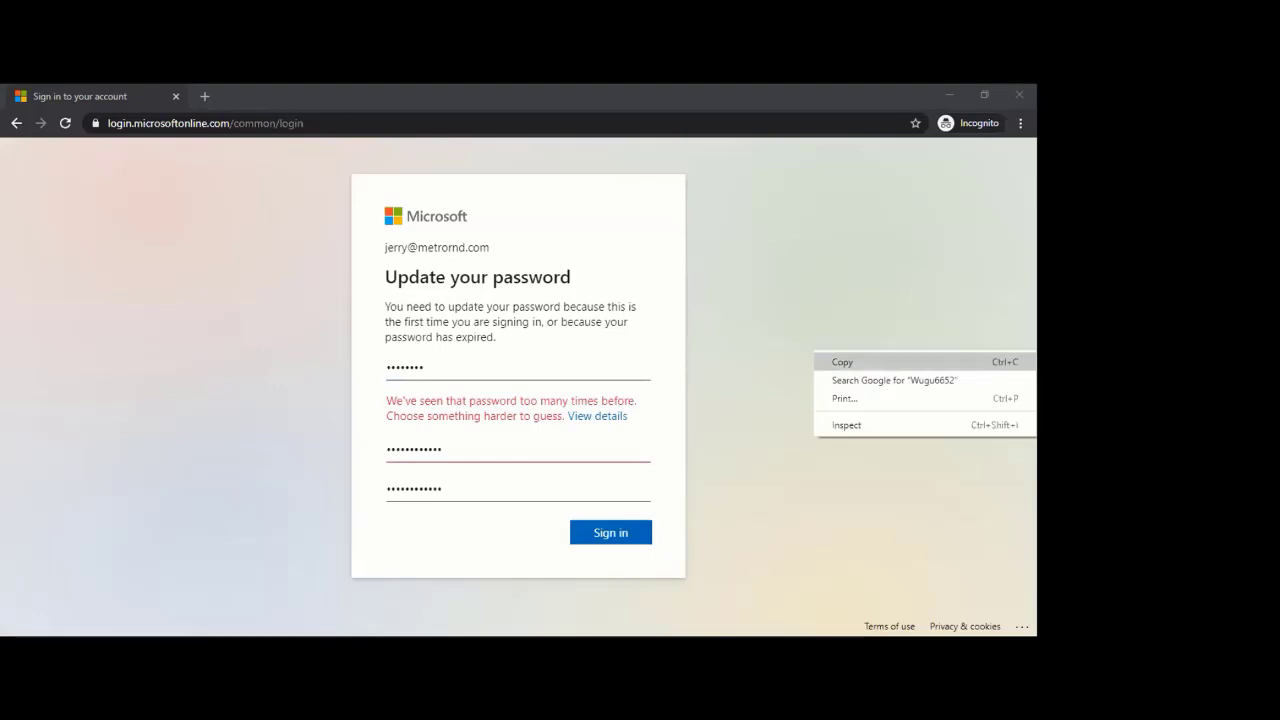
{"action": "left_click", "coordinate": [842, 362]}
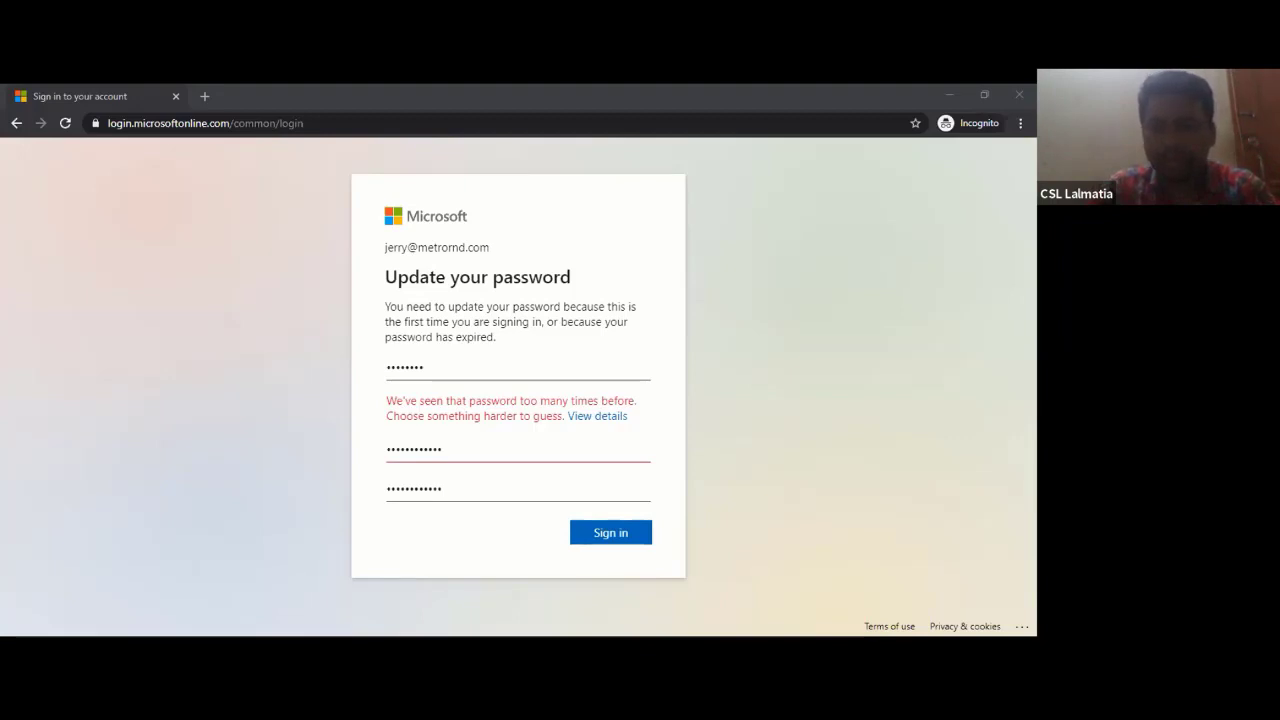
{"action": "right_click", "coordinate": [815, 353]}
{"action": "left_click", "coordinate": [843, 364]}
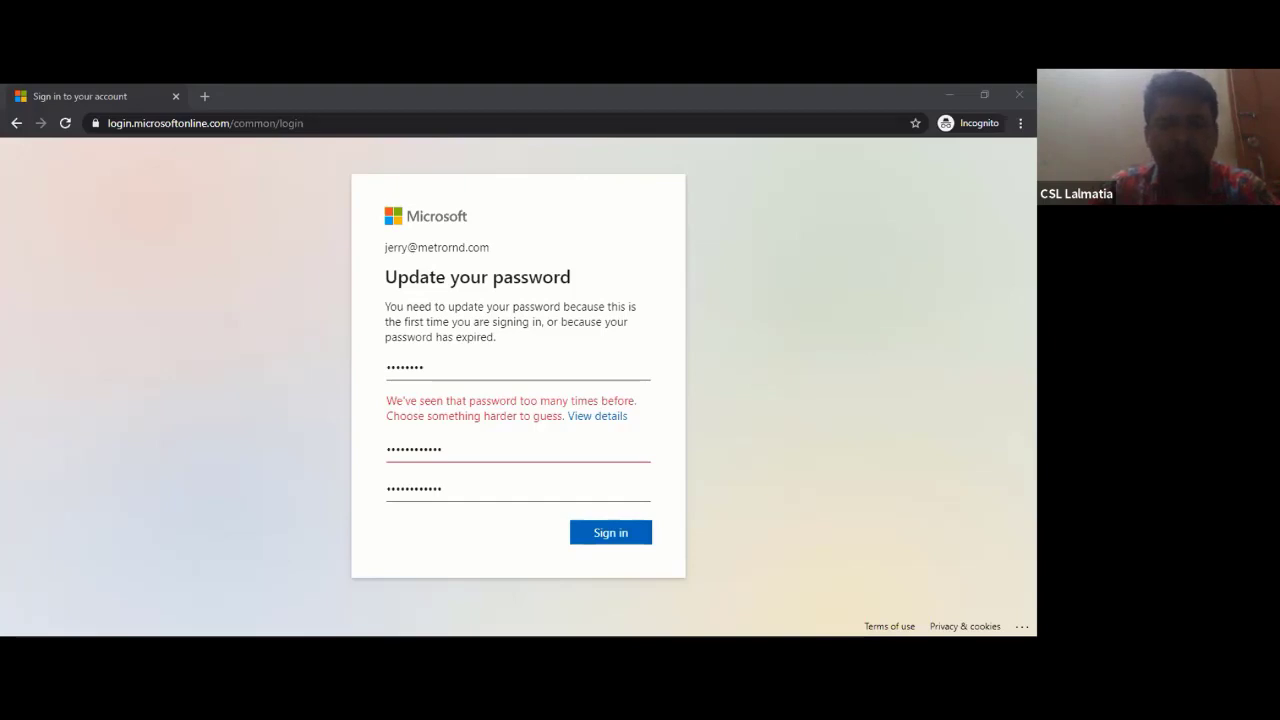
- Reload the password update page, then go back to the blank Sign in page
{"action": "left_click", "coordinate": [570, 450]}
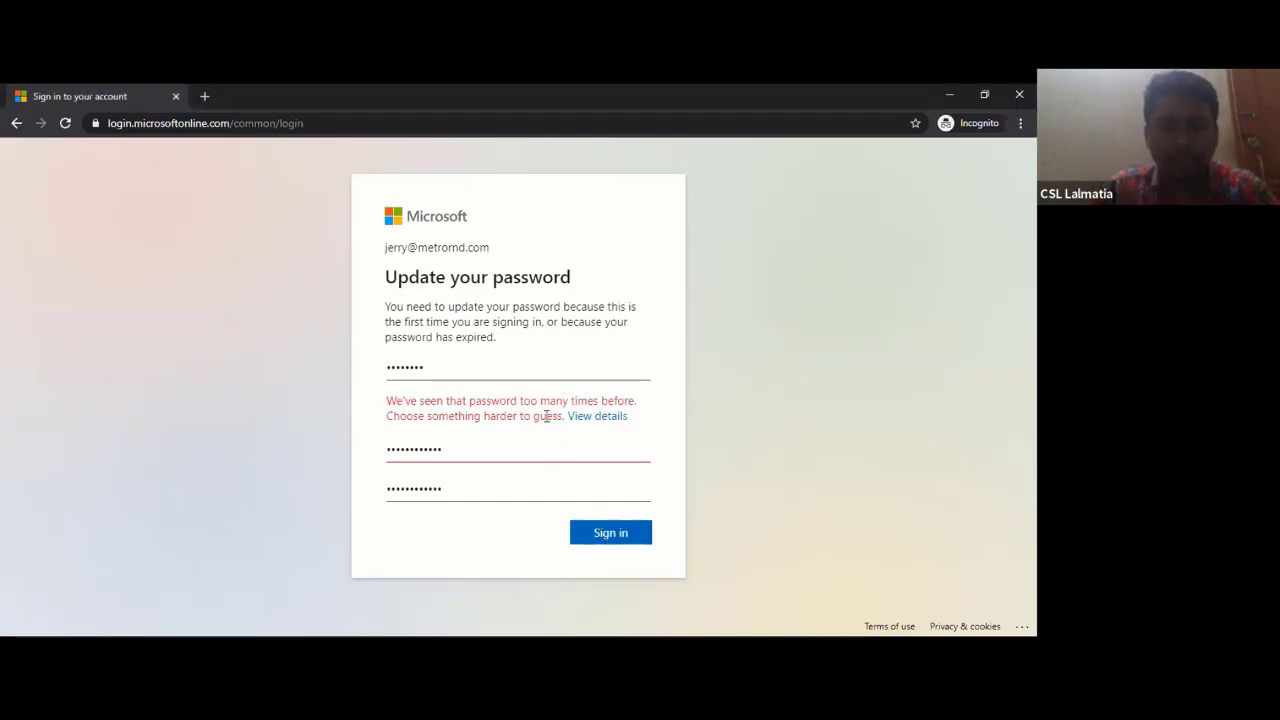
{"action": "left_click", "coordinate": [460, 123]}
{"action": "key", "text": "Return"}
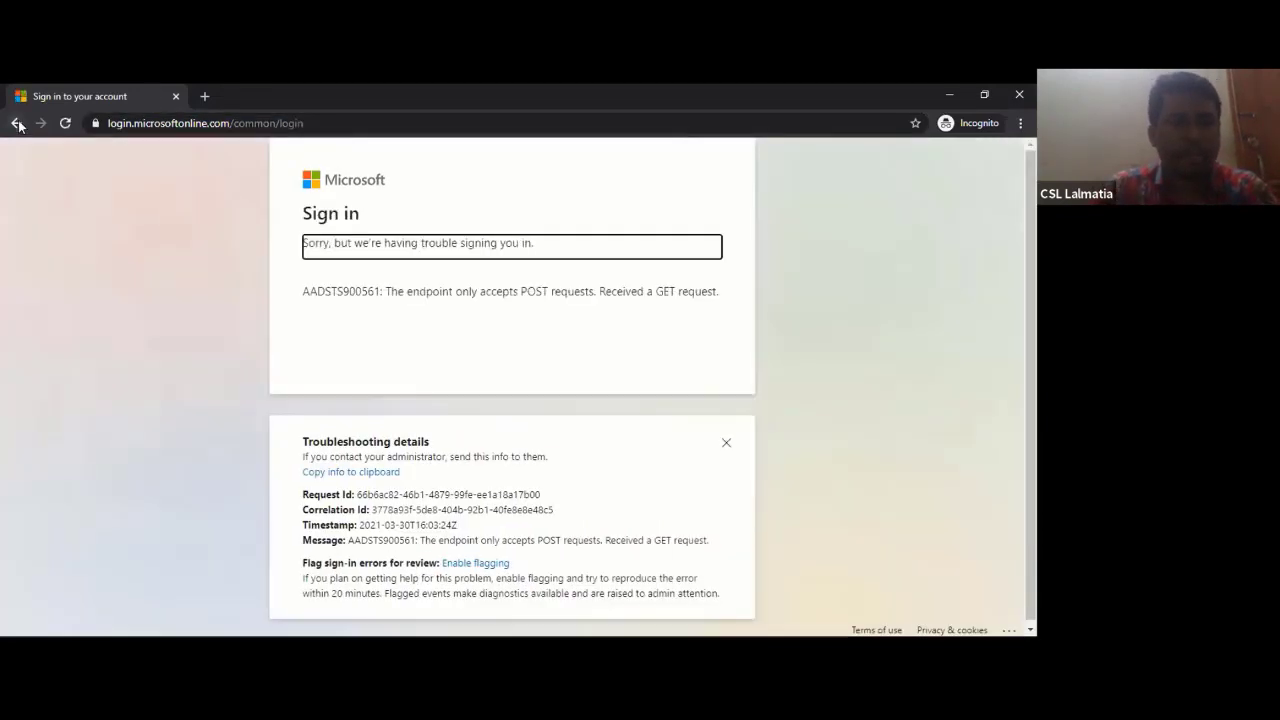
{"action": "left_click", "coordinate": [17, 123]}
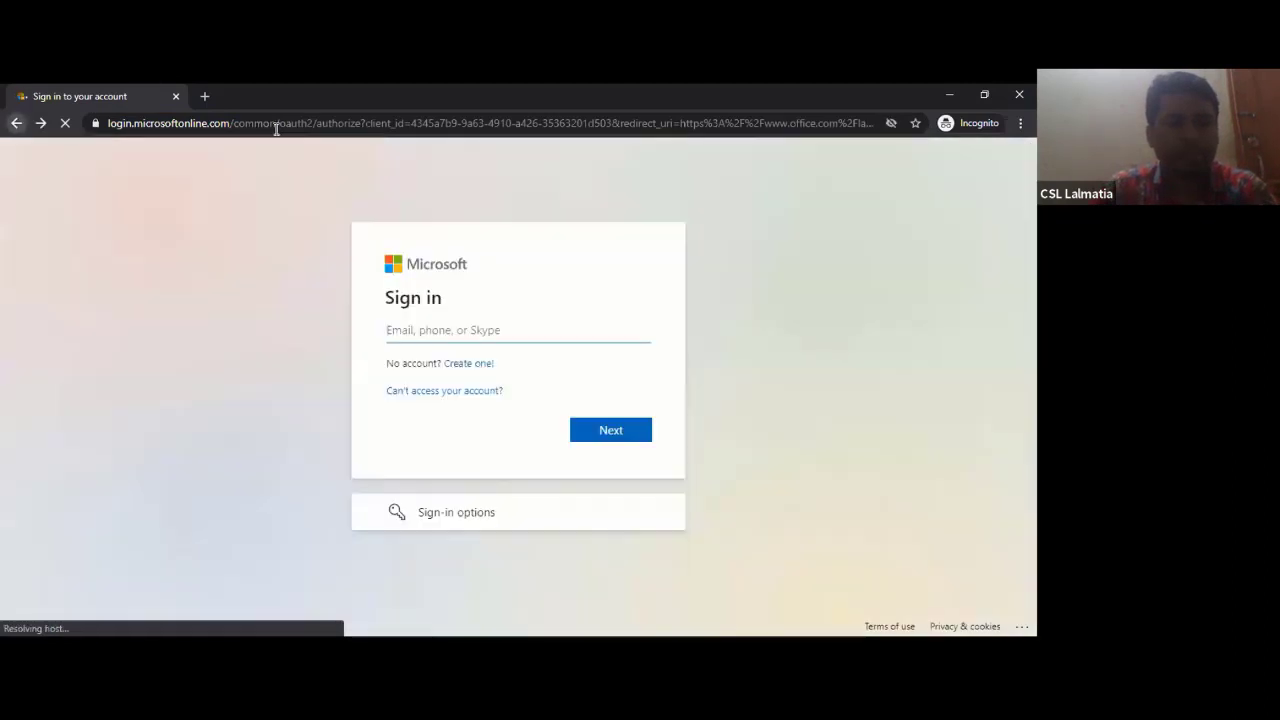
- Navigate the browser to office.com
{"action": "left_click", "coordinate": [289, 128]}
{"action": "key", "text": "BackSpace"}
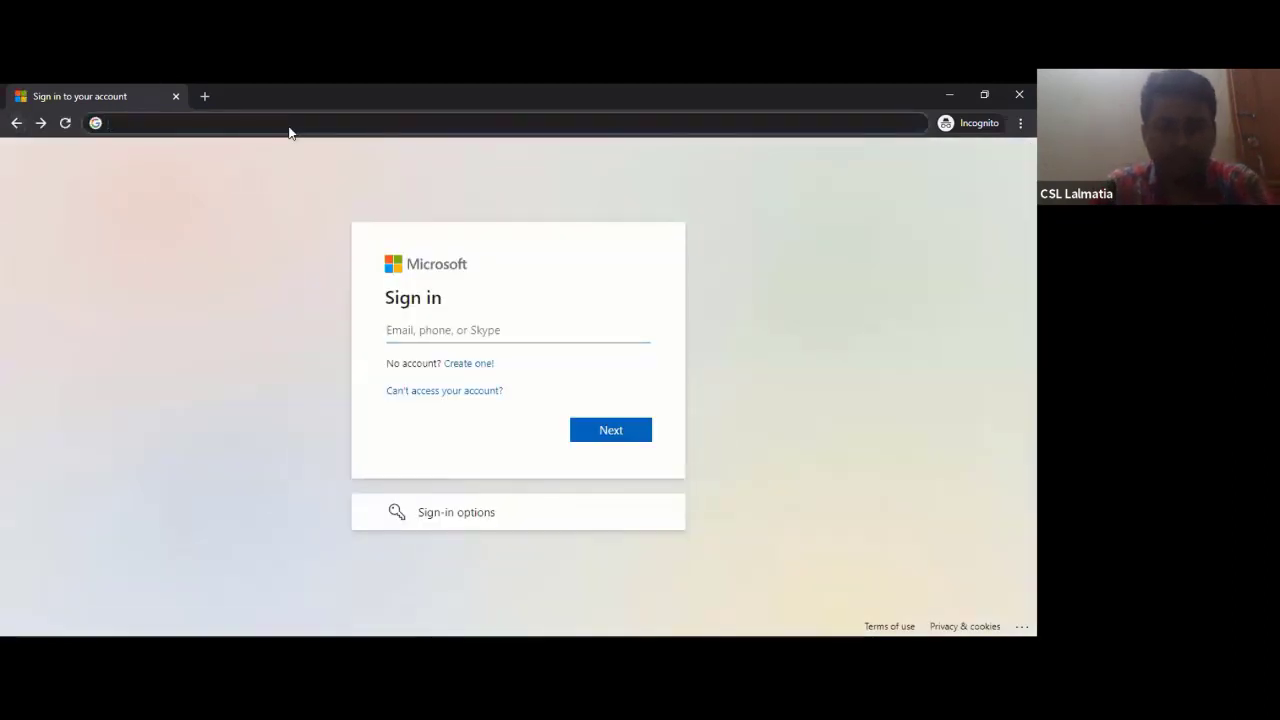
{"action": "type", "text": "o"}
{"action": "key", "text": "Return"}
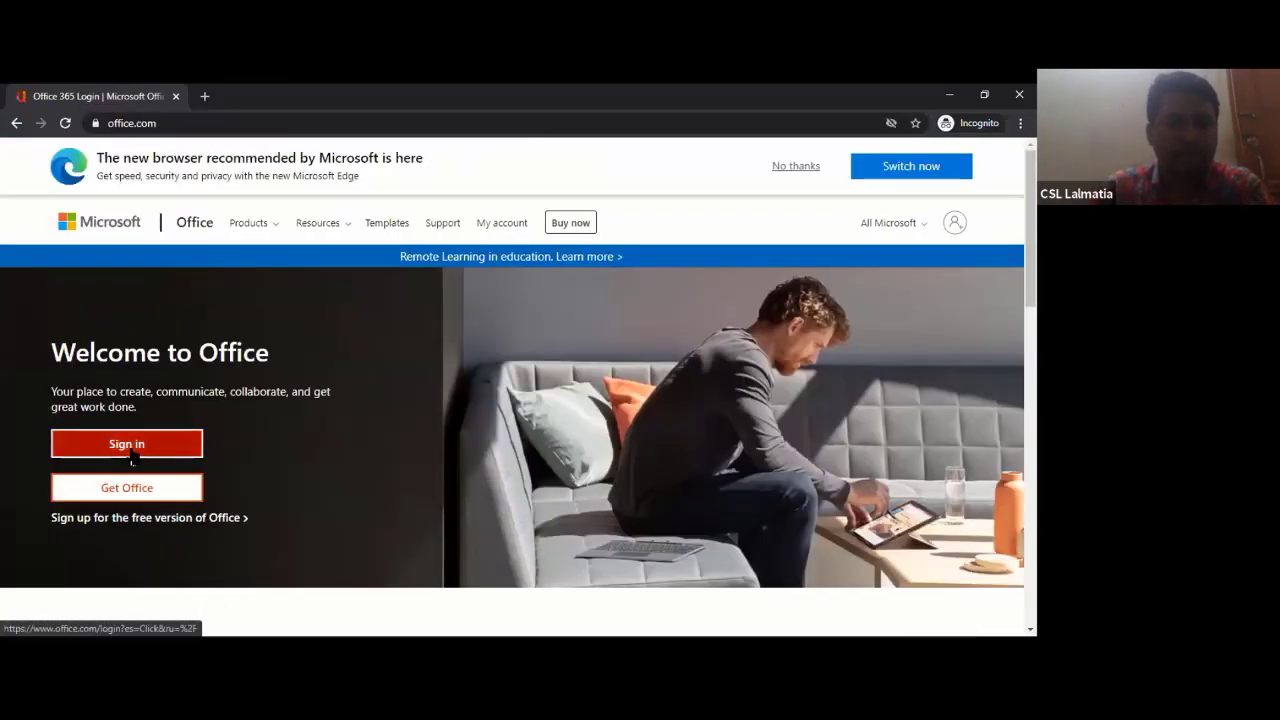
- Sign in from the Office home page with the new user's e-mail and pasted password
{"action": "left_click", "coordinate": [131, 454]}
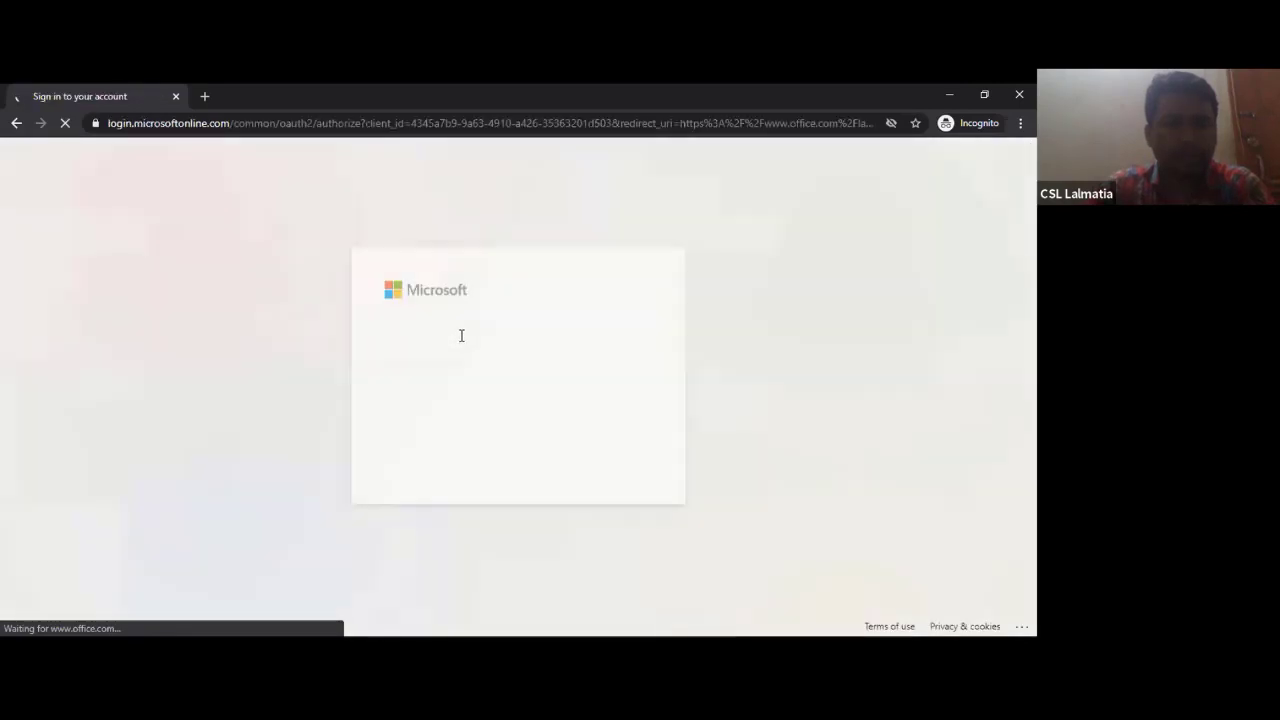
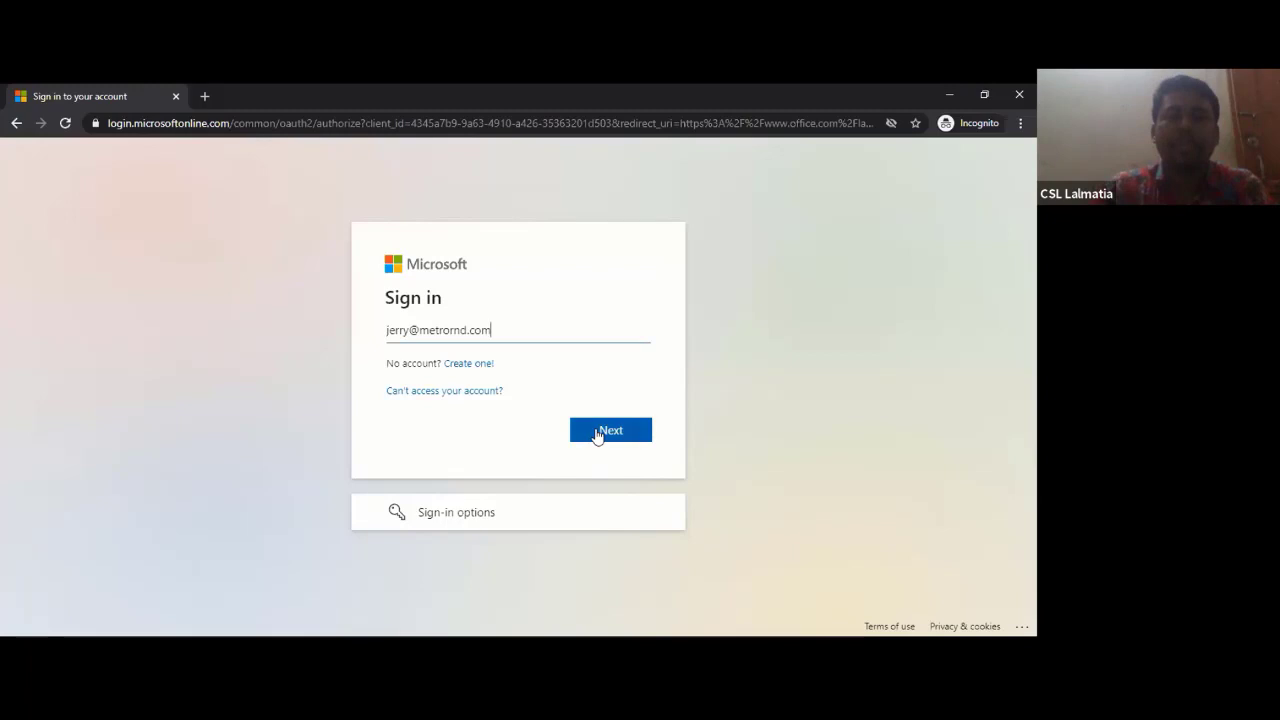
{"action": "left_click", "coordinate": [597, 434]}
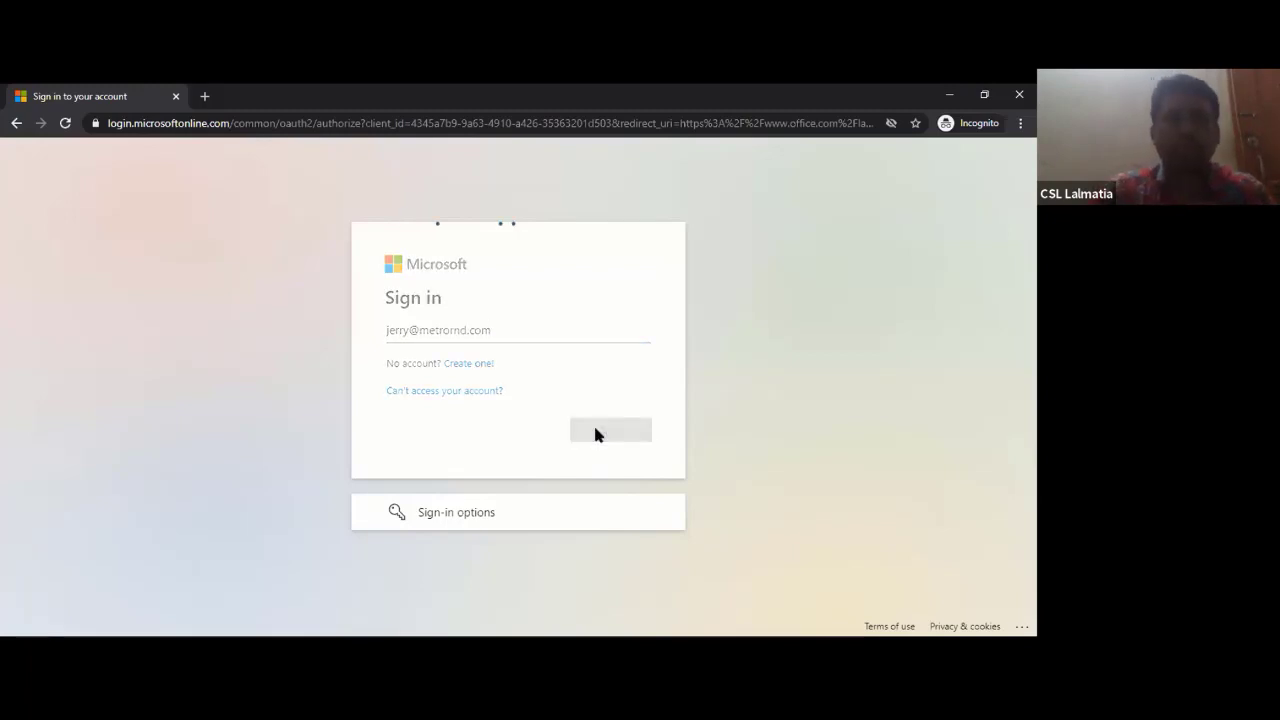
{"action": "key", "text": "ctrl+v"}
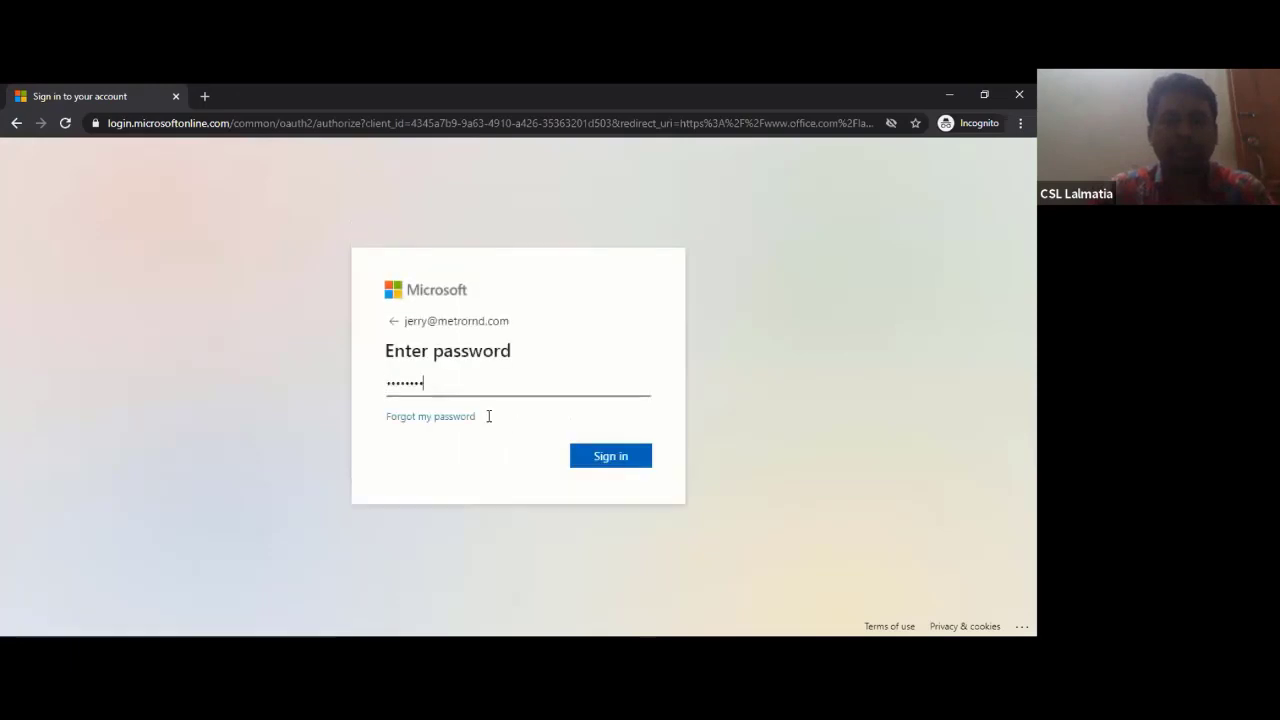
{"action": "key", "text": "Return"}
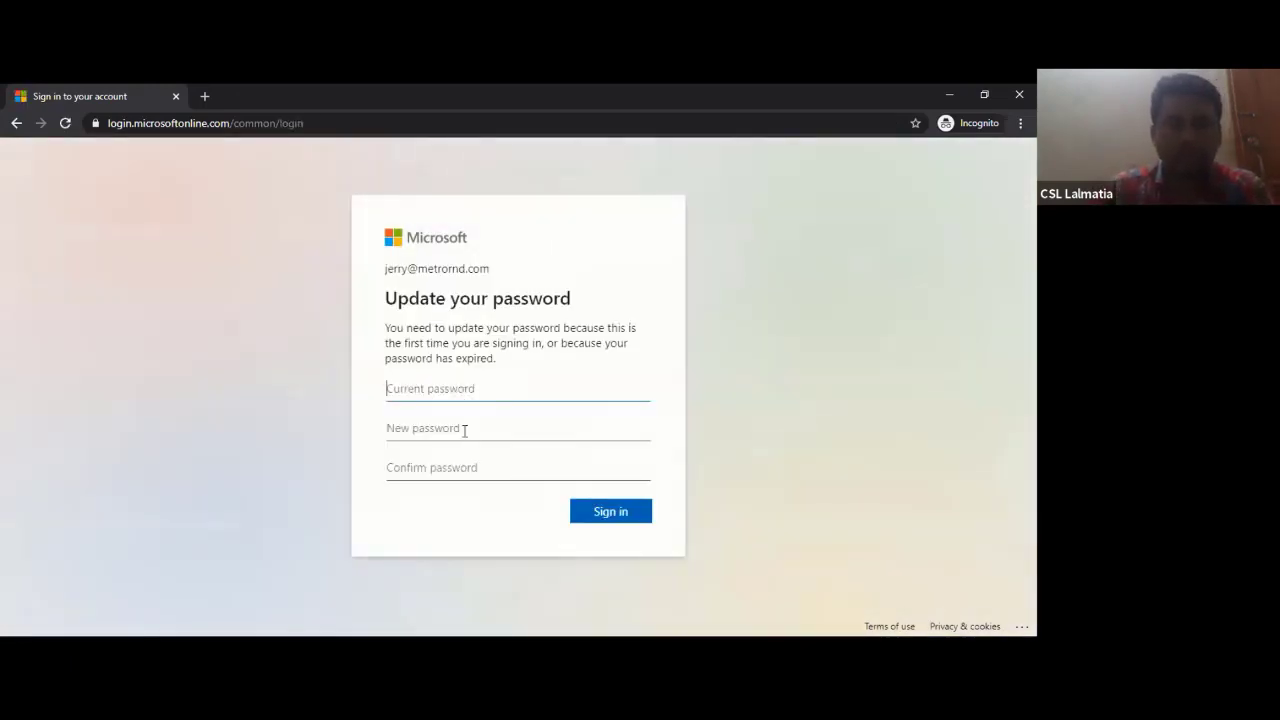
- Enter the current password plus a matching new and confirm password, and submit
{"action": "key", "text": "ctrl+v"}
{"action": "left_click", "coordinate": [464, 430]}
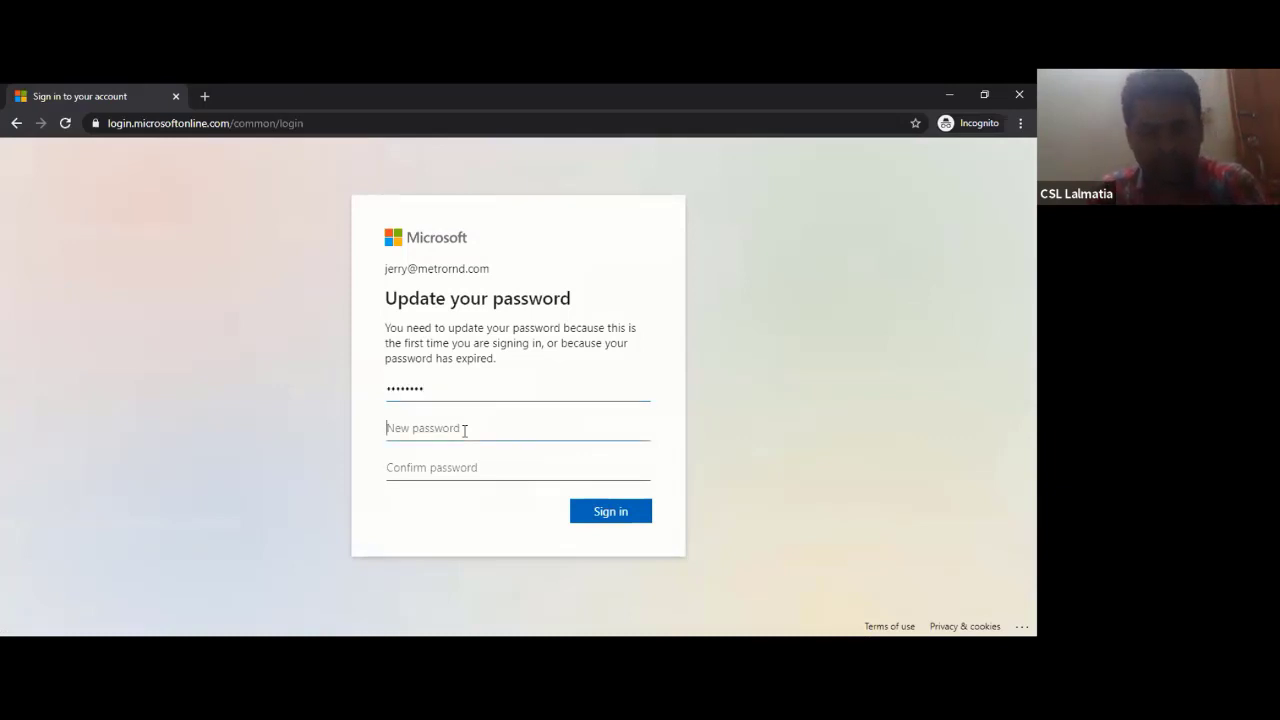
{"action": "type", "text": "••••"}
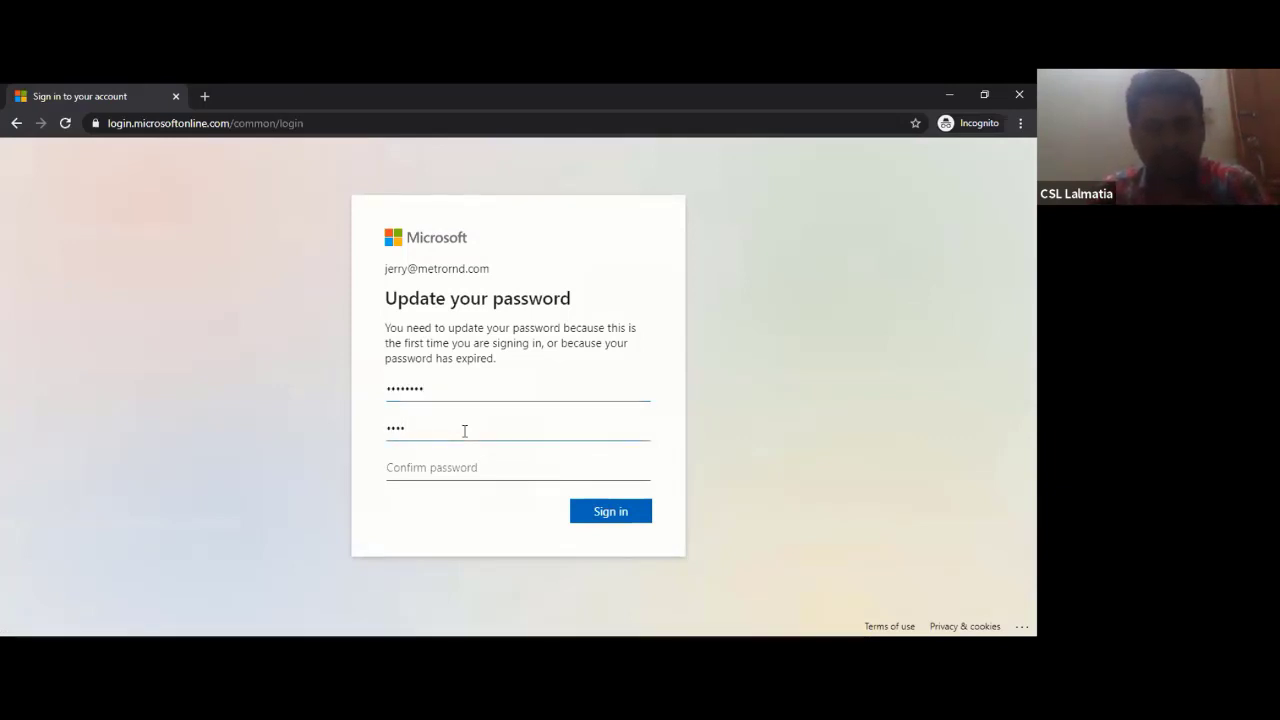
{"action": "type", "text": "•••••"}
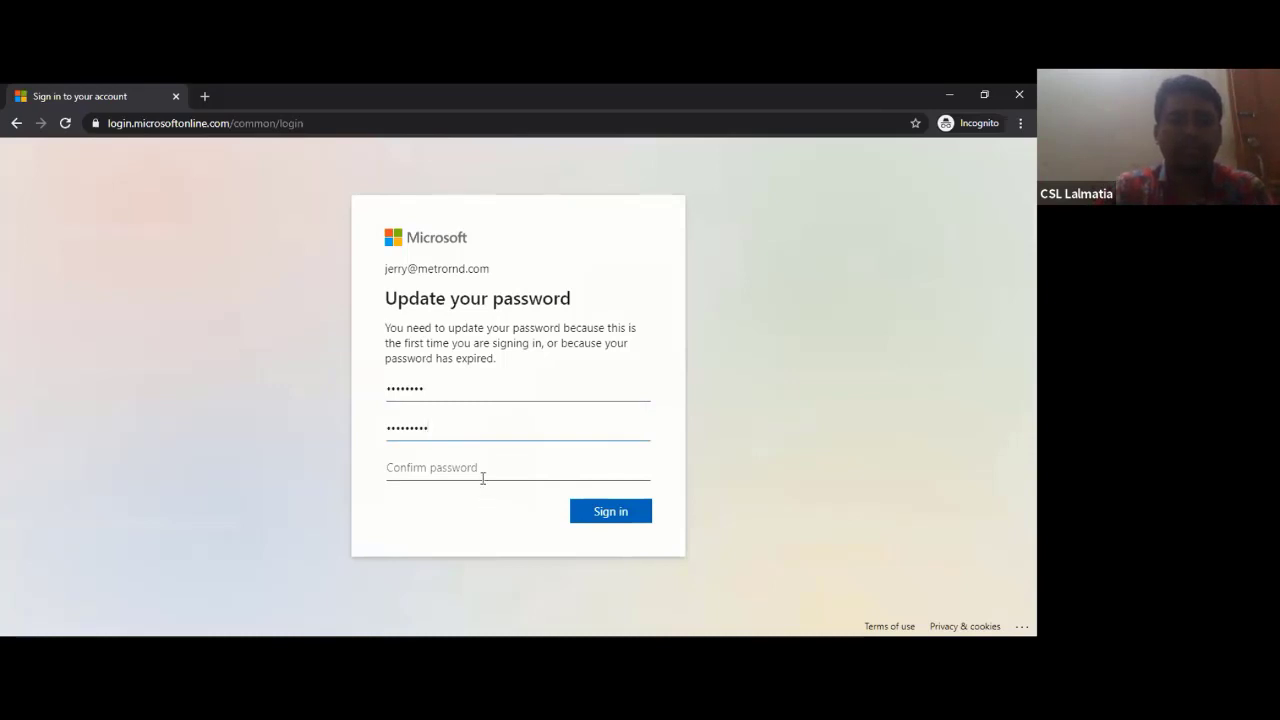
{"action": "left_click", "coordinate": [482, 478]}
{"action": "type", "text": "••••"}
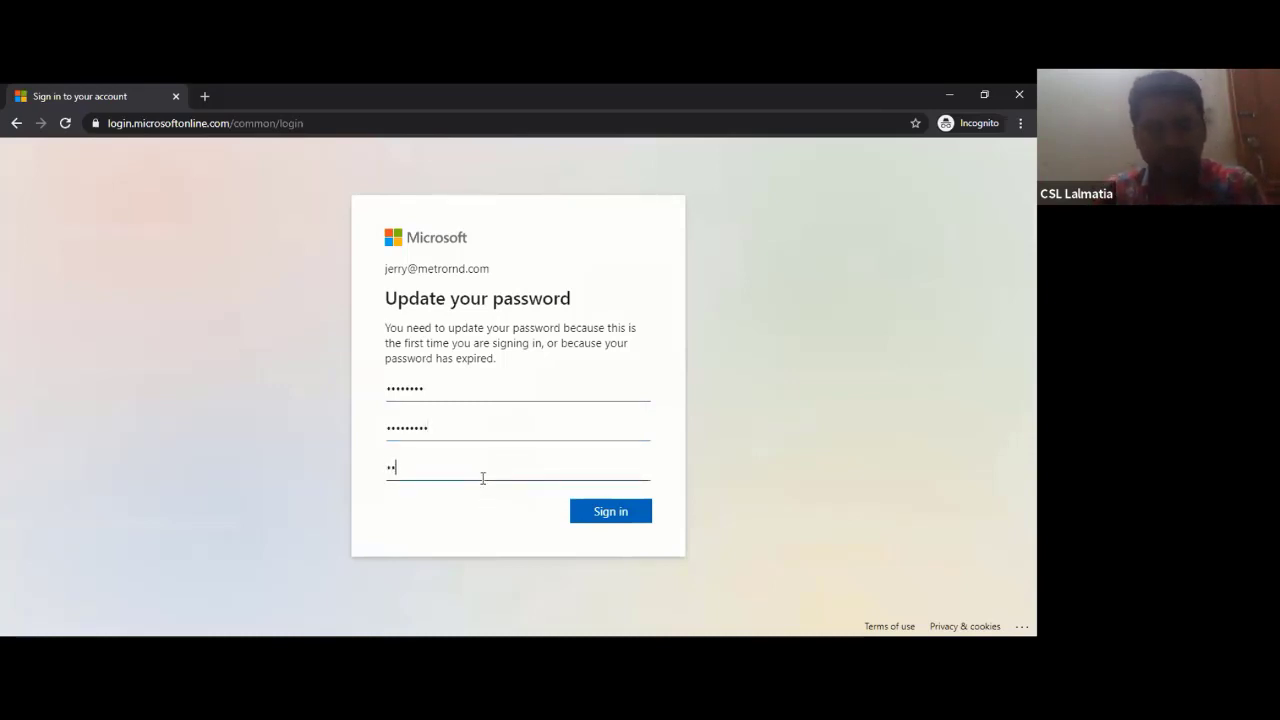
{"action": "type", "text": "•••••"}
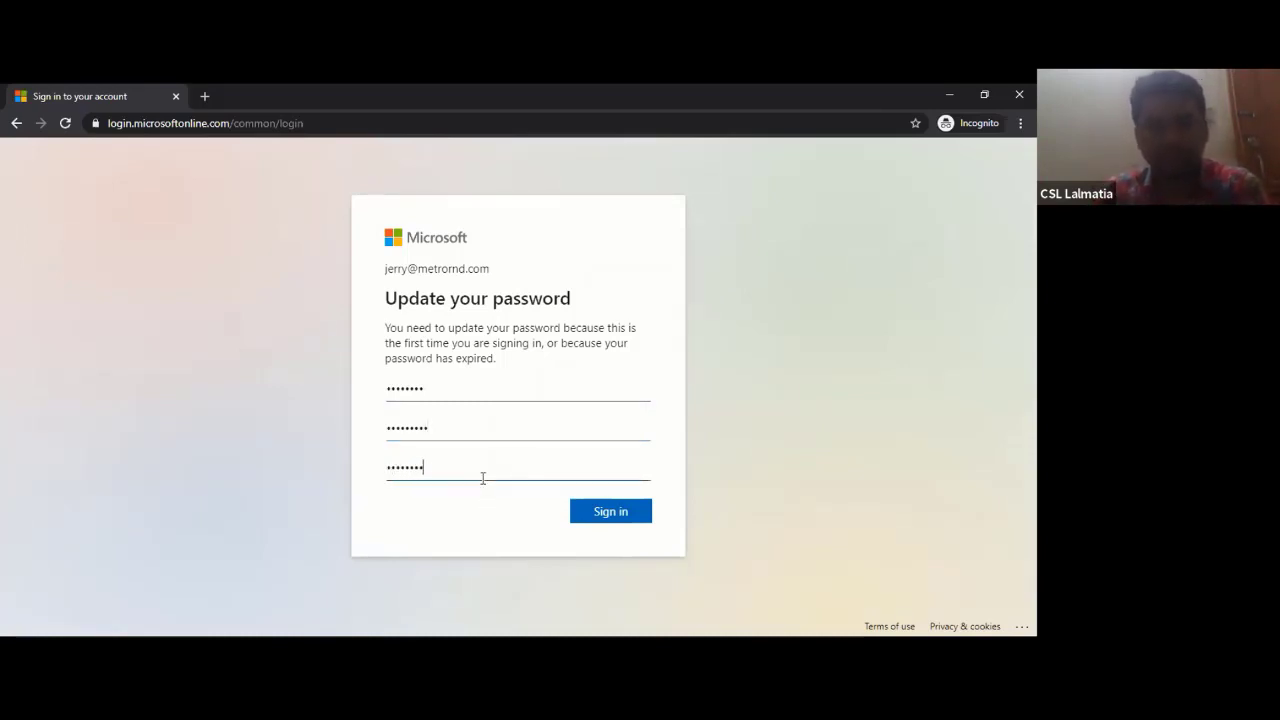
{"action": "left_click", "coordinate": [624, 514]}
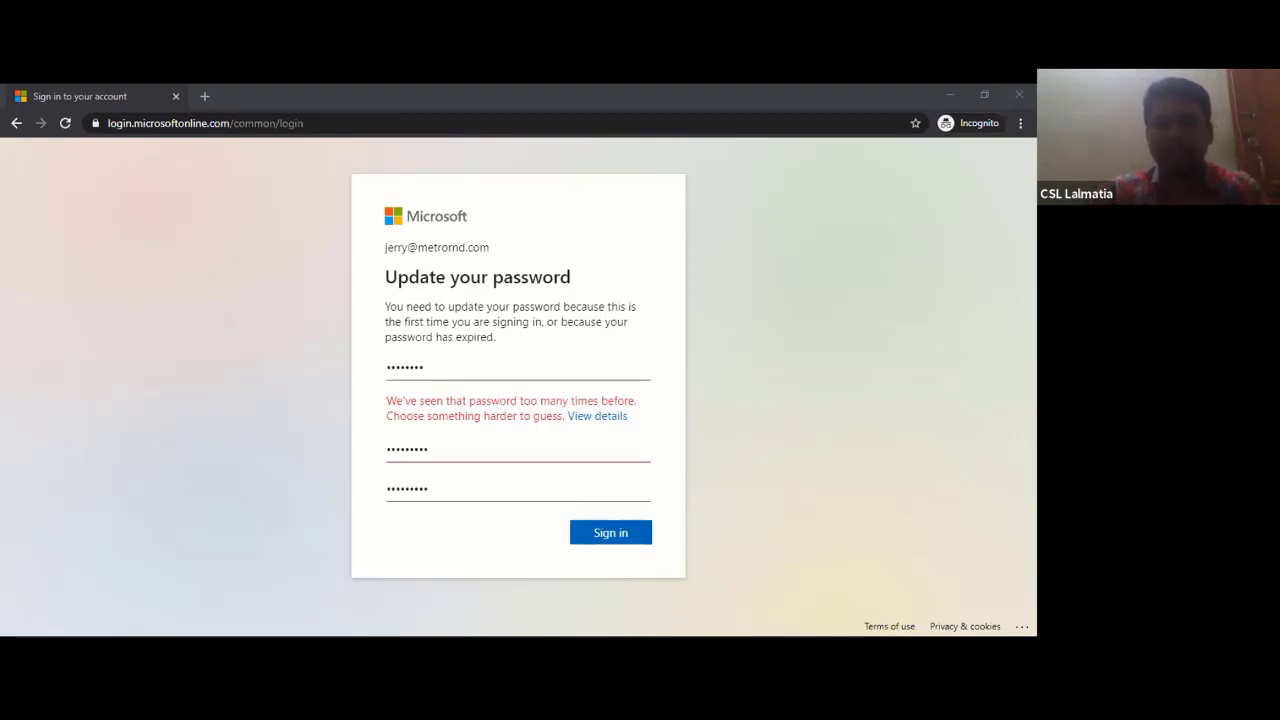
{"action": "key", "text": "Return"}
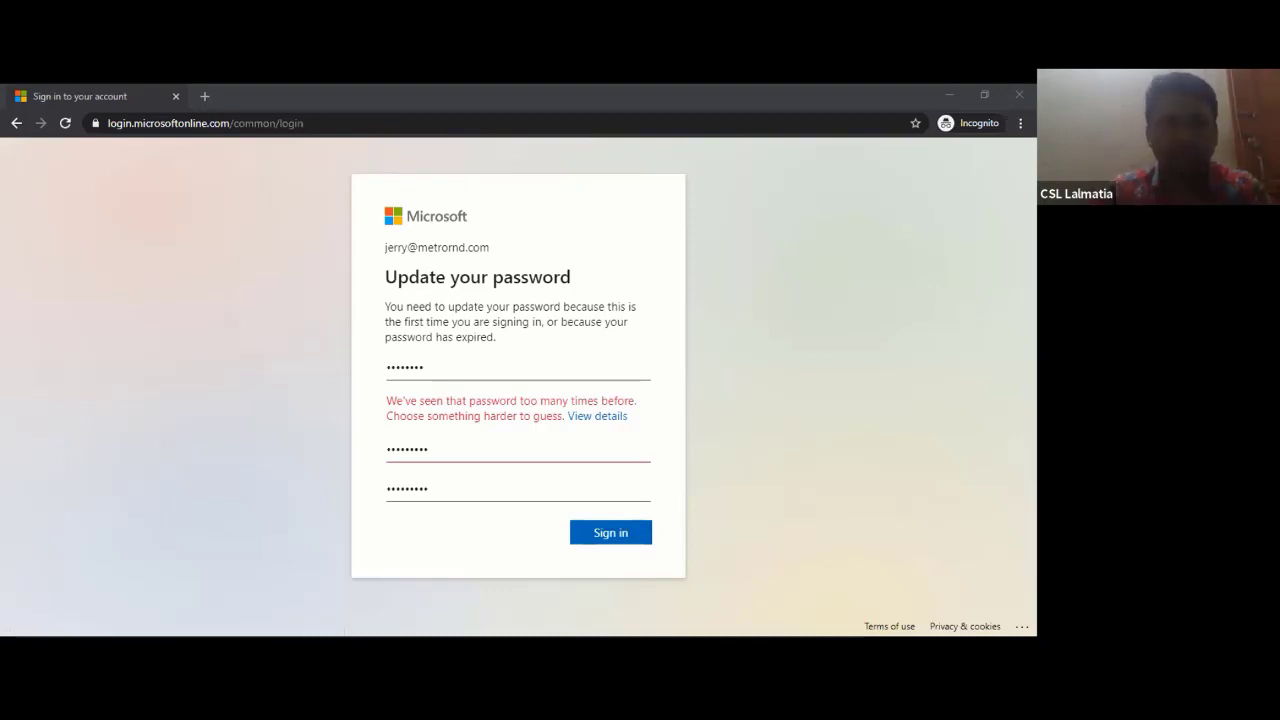
- Reload the sign-in page, then go to office.com
{"action": "left_click", "coordinate": [330, 117]}
{"action": "key", "text": "Return"}
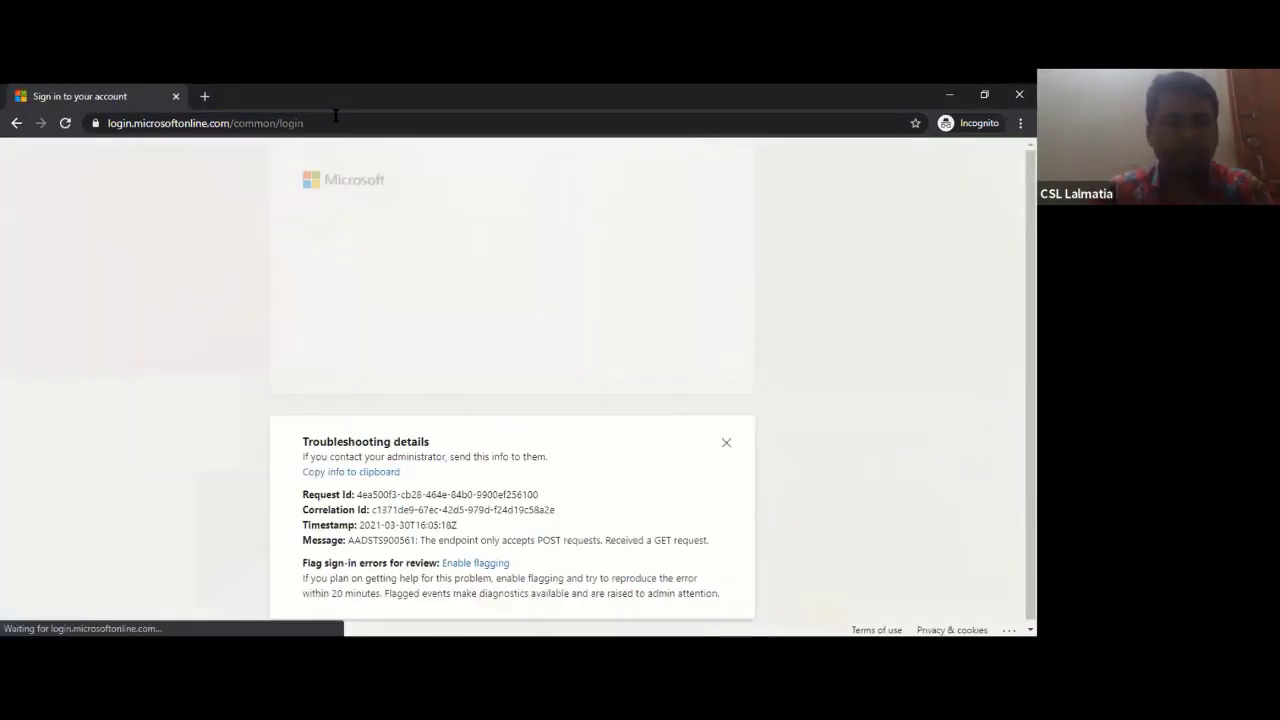
{"action": "key", "text": "BackSpace"}
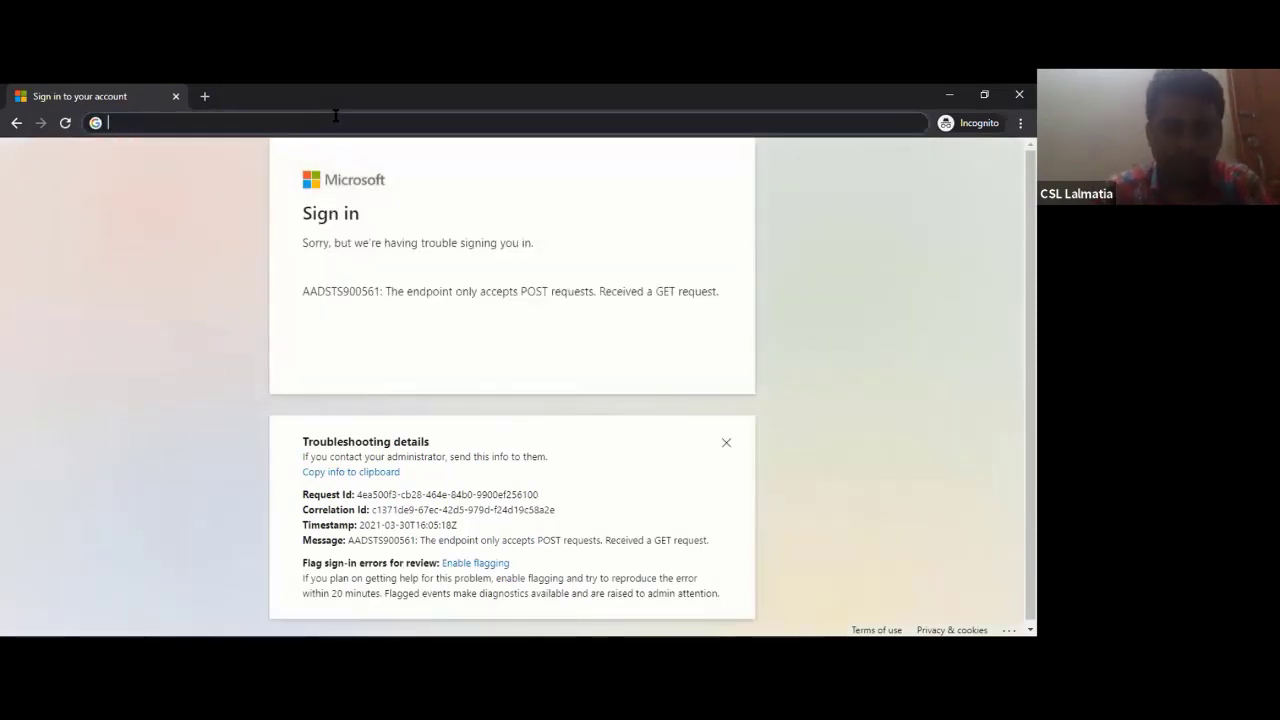
{"action": "type", "text": "o"}
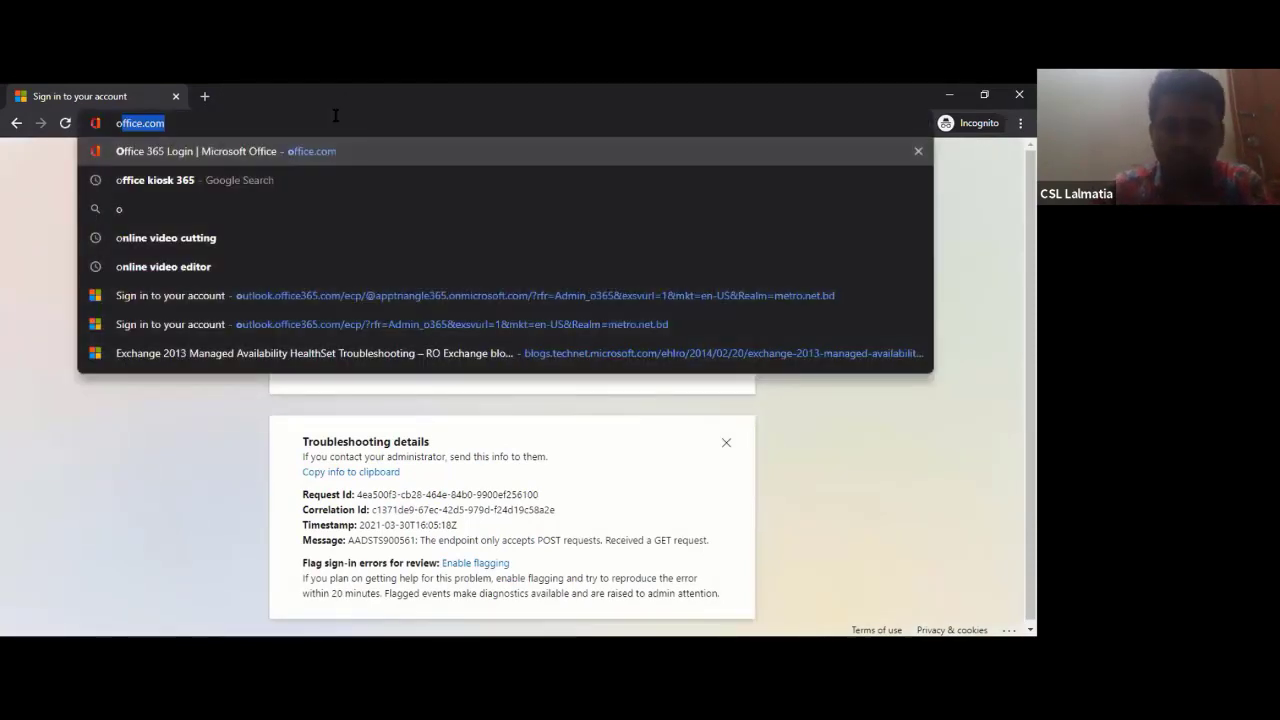
{"action": "key", "text": "Return"}
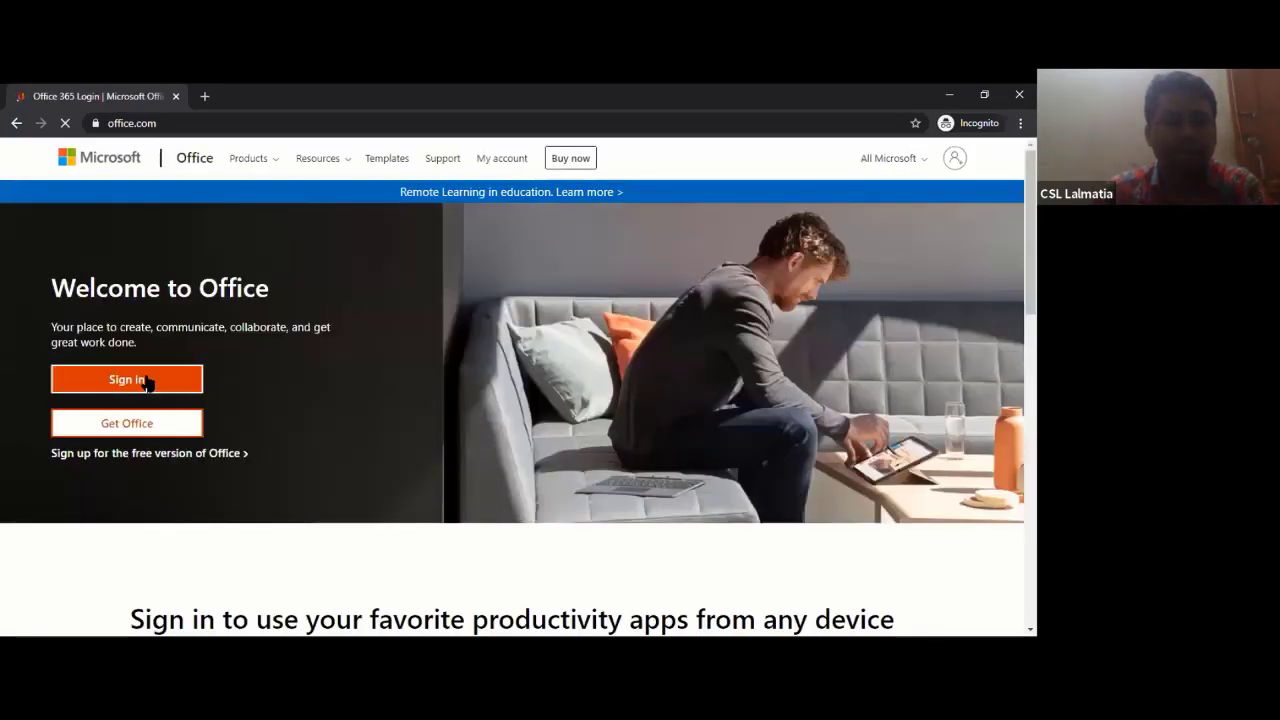
- Sign in to Office with the admin account's e-mail address and password
{"action": "left_click", "coordinate": [146, 380]}
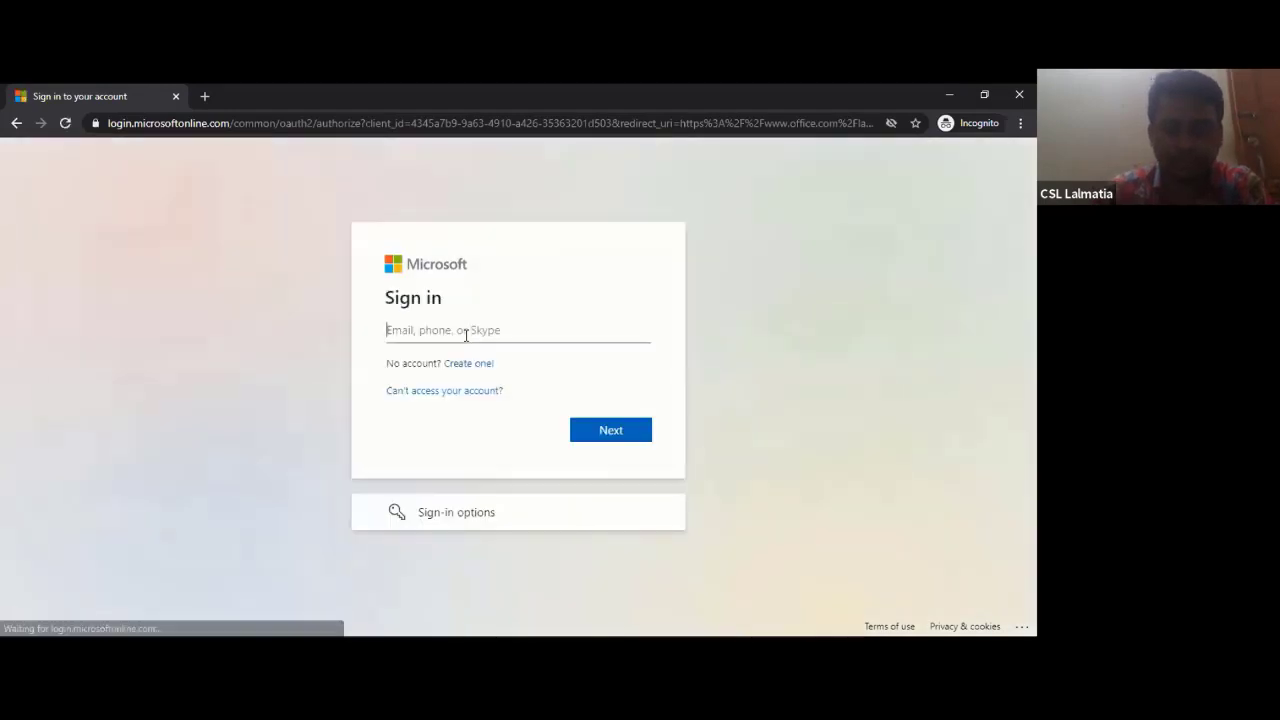
{"action": "type", "text": "i"}
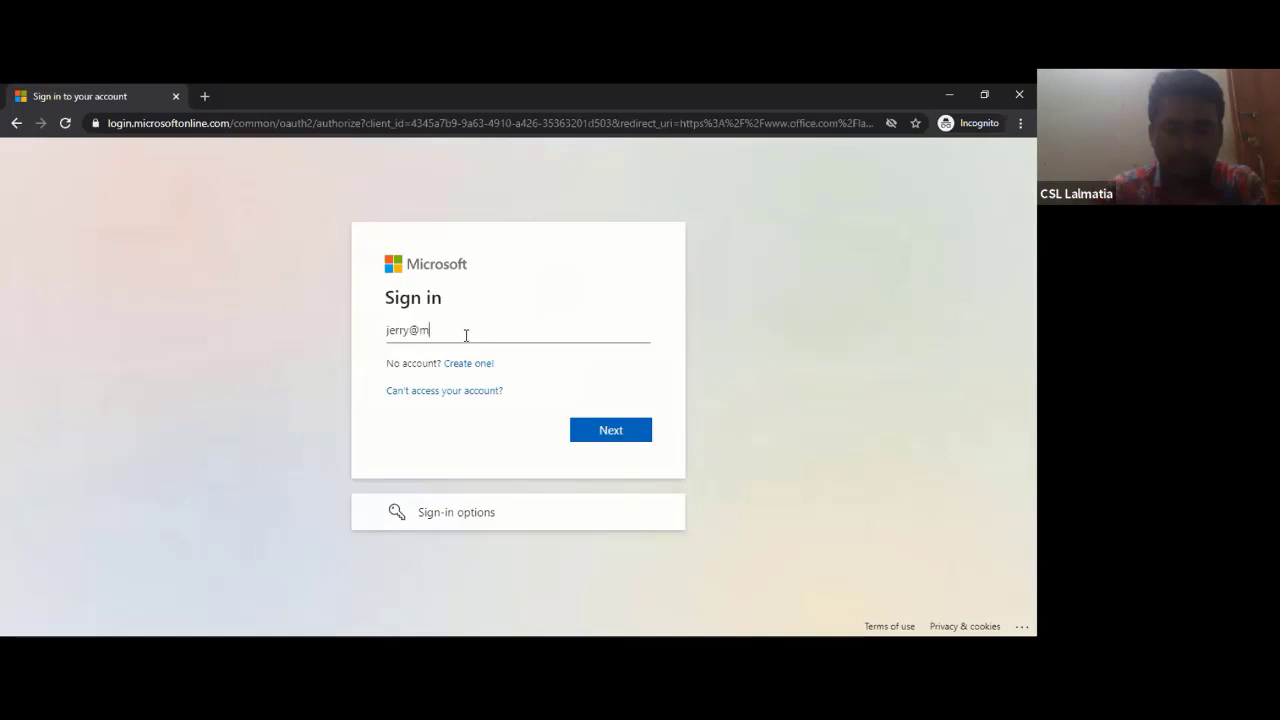
{"action": "type", "text": ".n"}
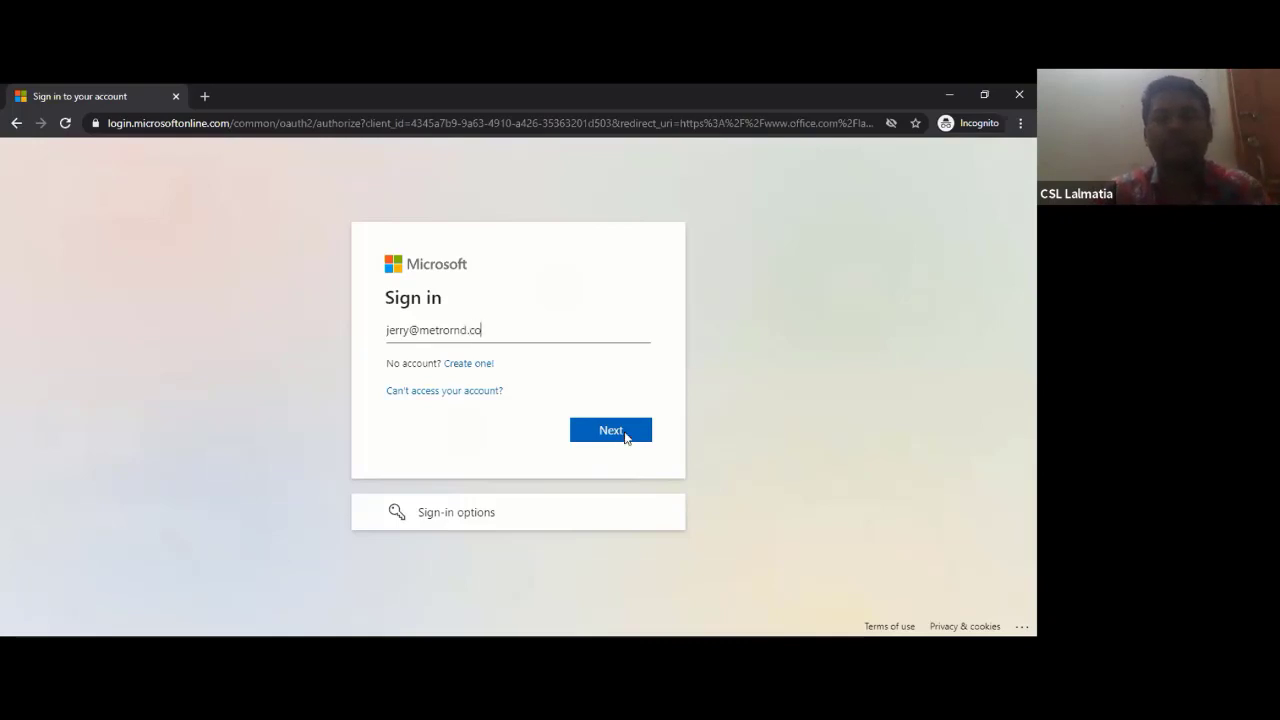
{"action": "key", "text": "Return"}
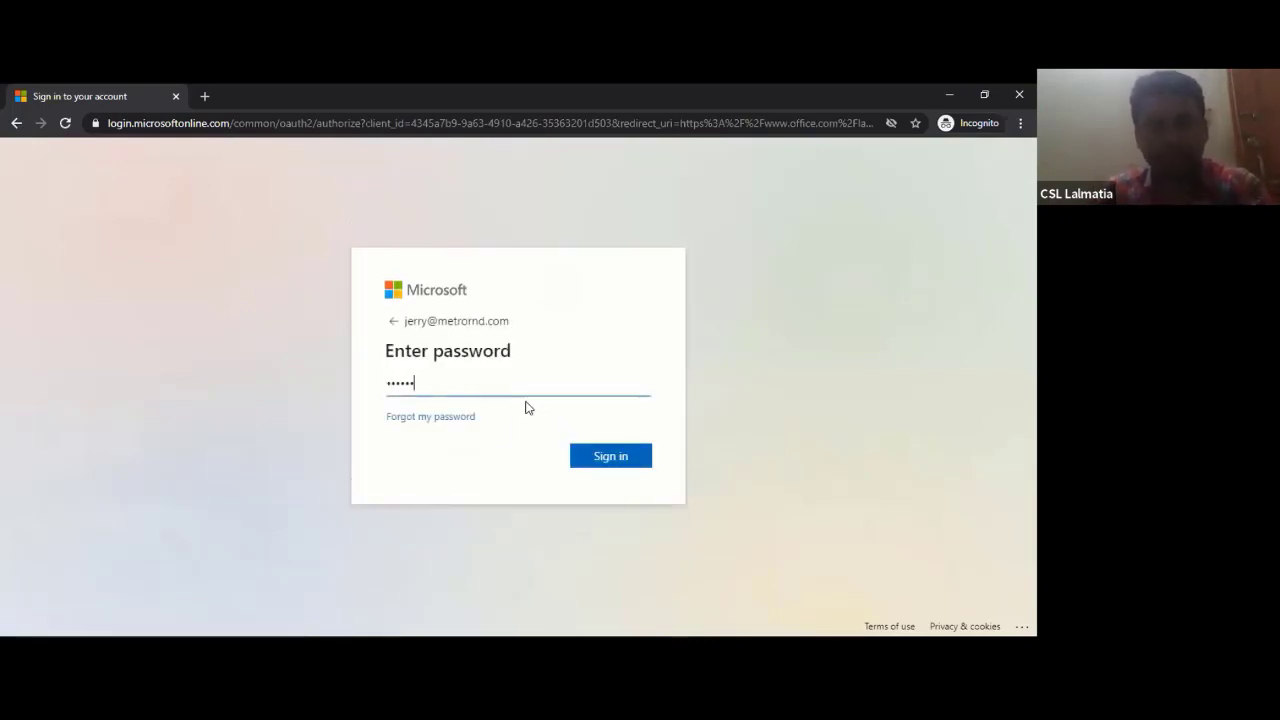
{"action": "left_click", "coordinate": [612, 454]}
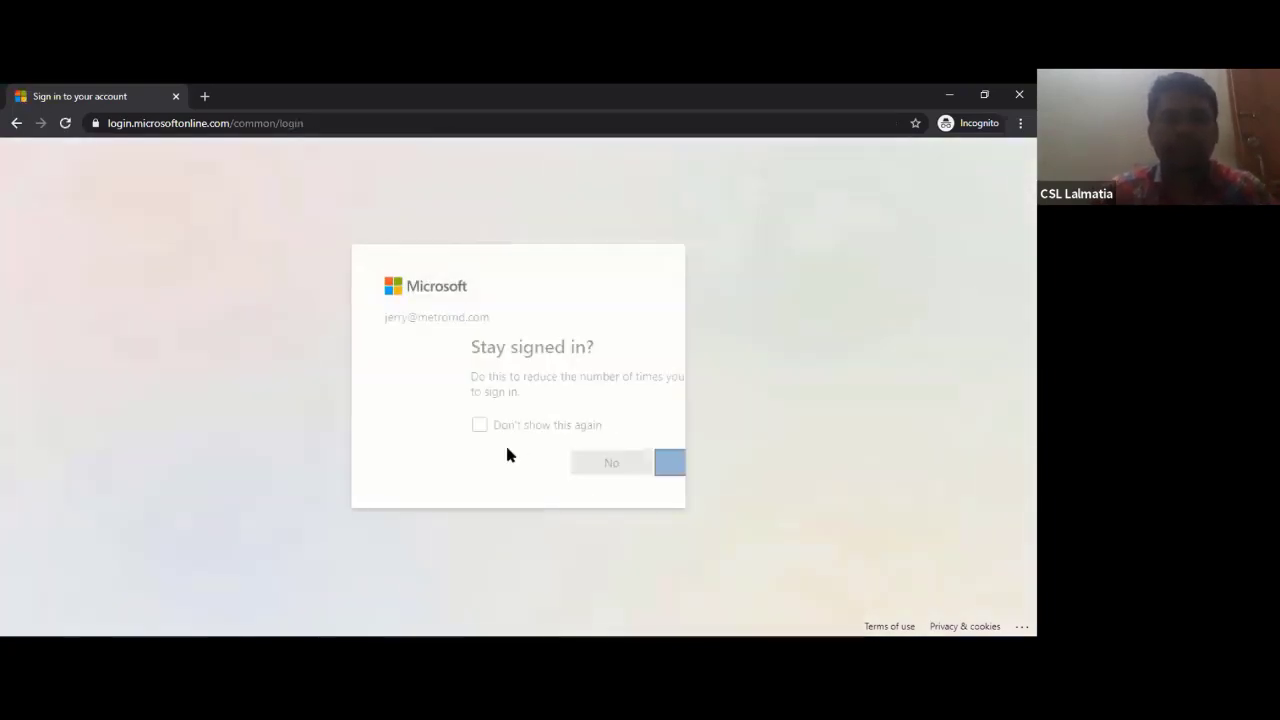
- Decline Stay signed in, close the Office 365 welcome card, and launch the Admin app
{"action": "left_click", "coordinate": [524, 472]}
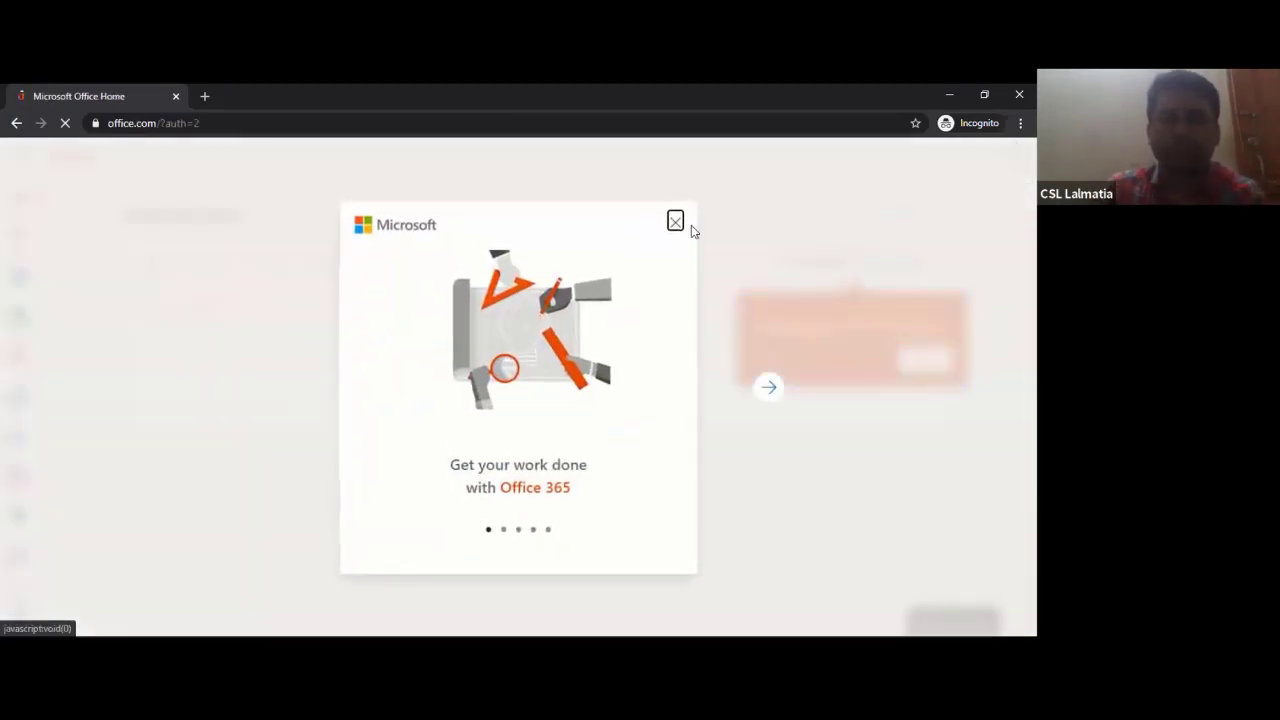
{"action": "left_click", "coordinate": [675, 222]}
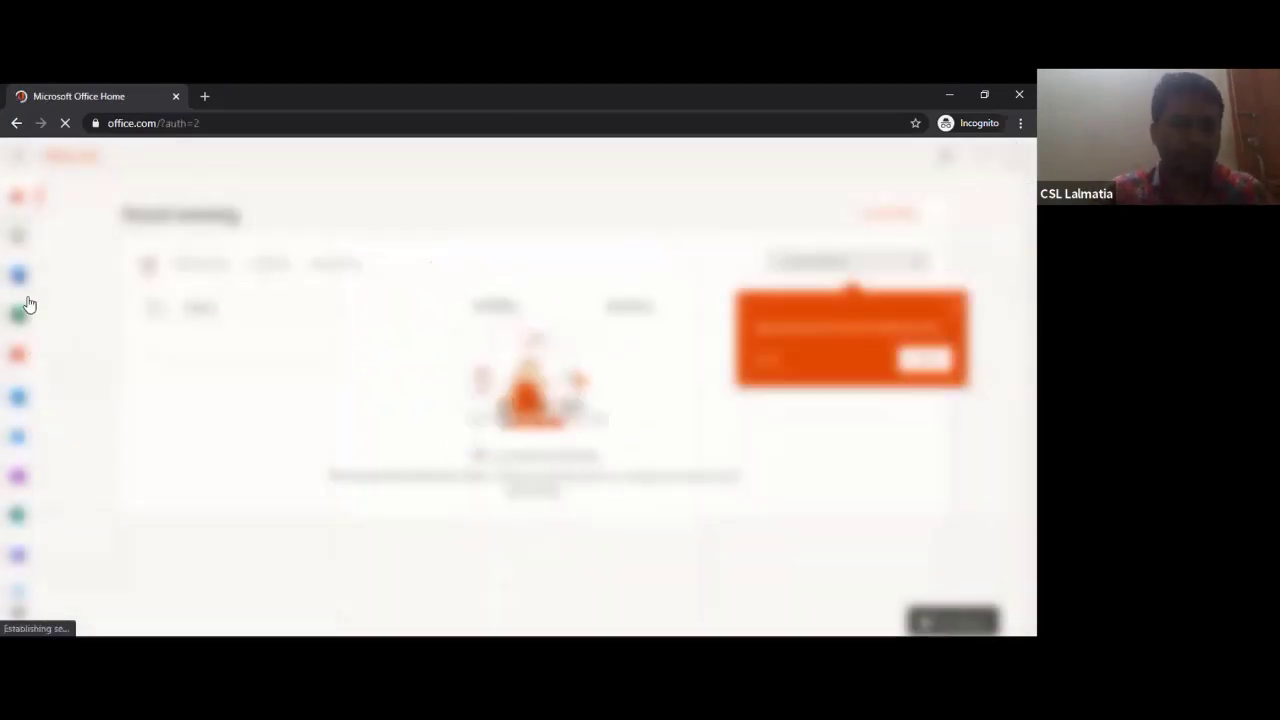
{"action": "scroll", "coordinate": [32, 566], "scroll_direction": "down", "scroll_amount": 2}
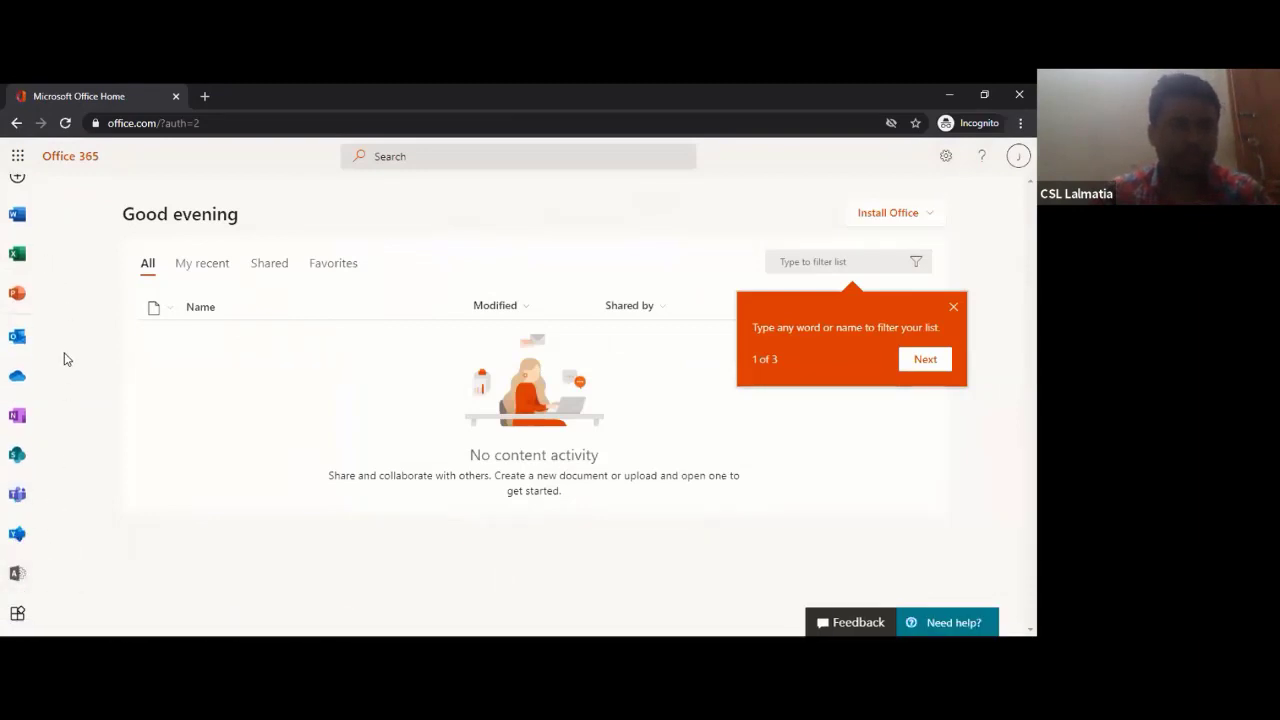
{"action": "left_click", "coordinate": [20, 574]}
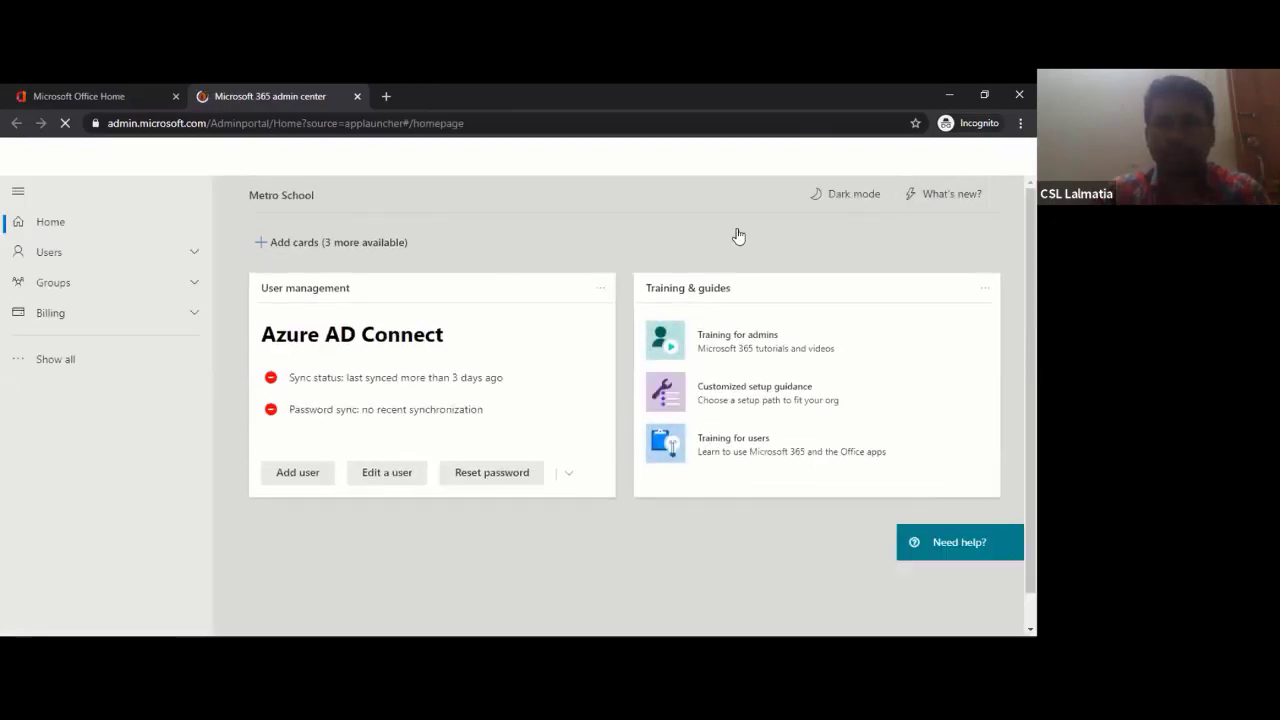
- Go to Azure Active Directory from Admin centers and show the All users list
{"action": "left_click", "coordinate": [56, 362]}
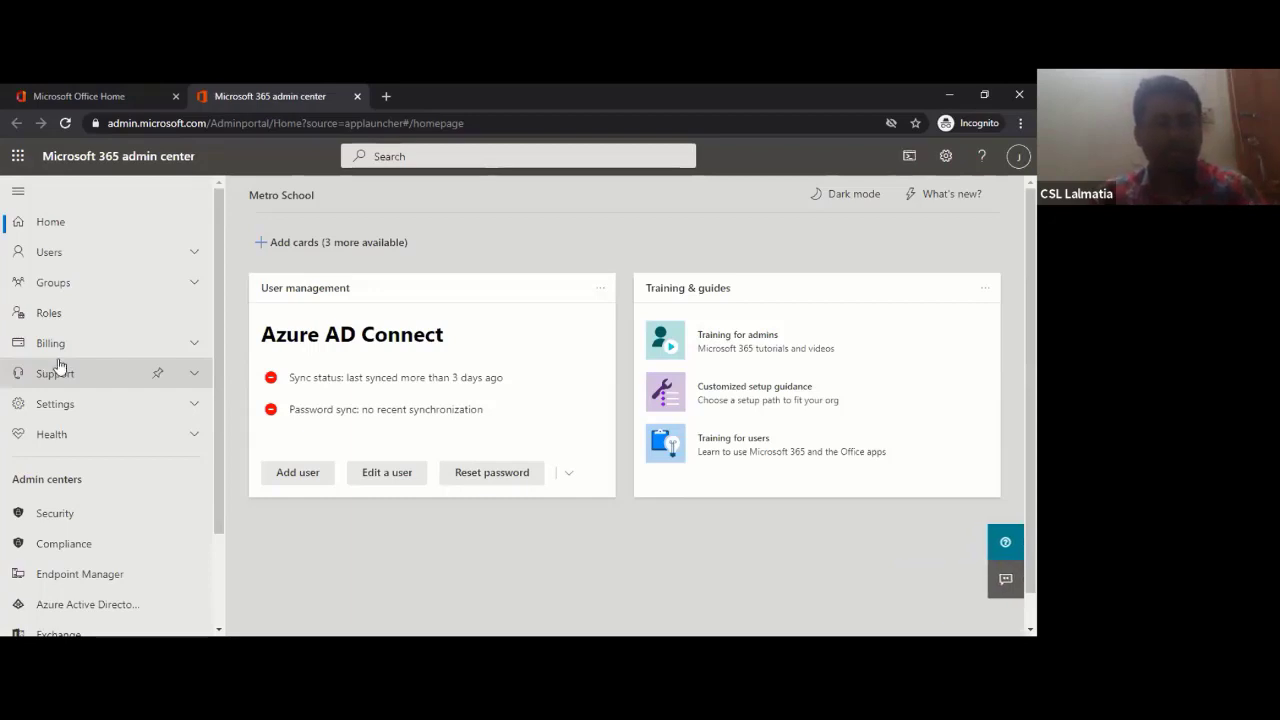
{"action": "scroll", "coordinate": [34, 534], "scroll_direction": "down", "scroll_amount": 2}
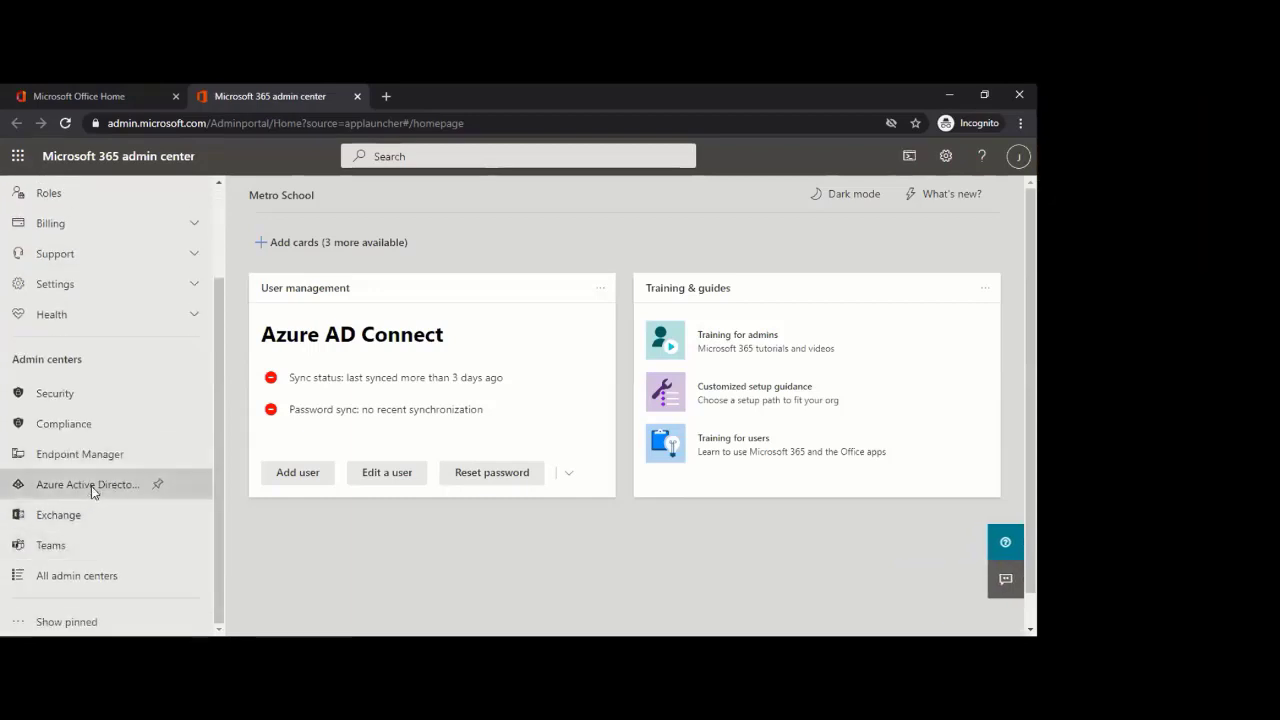
{"action": "left_click", "coordinate": [88, 484]}
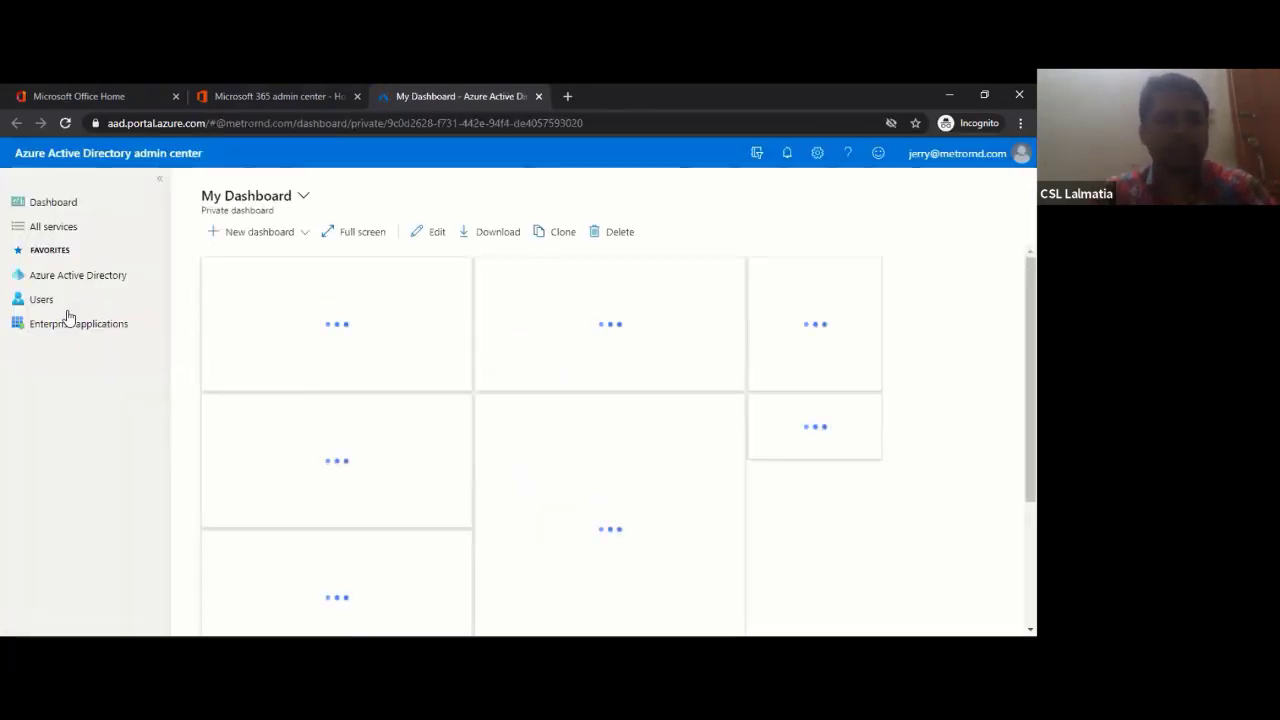
{"action": "left_click", "coordinate": [45, 300]}
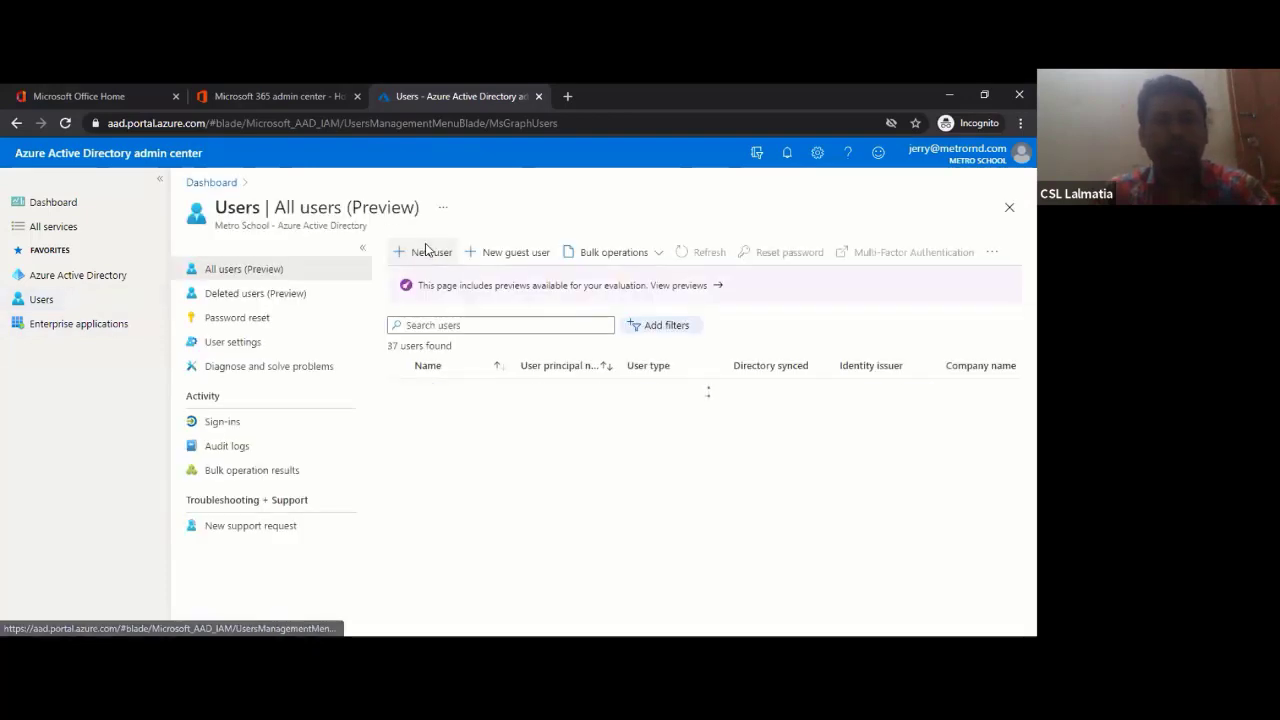
- Start a new user and fill in its user name, display name and first name
{"action": "left_click", "coordinate": [425, 251]}
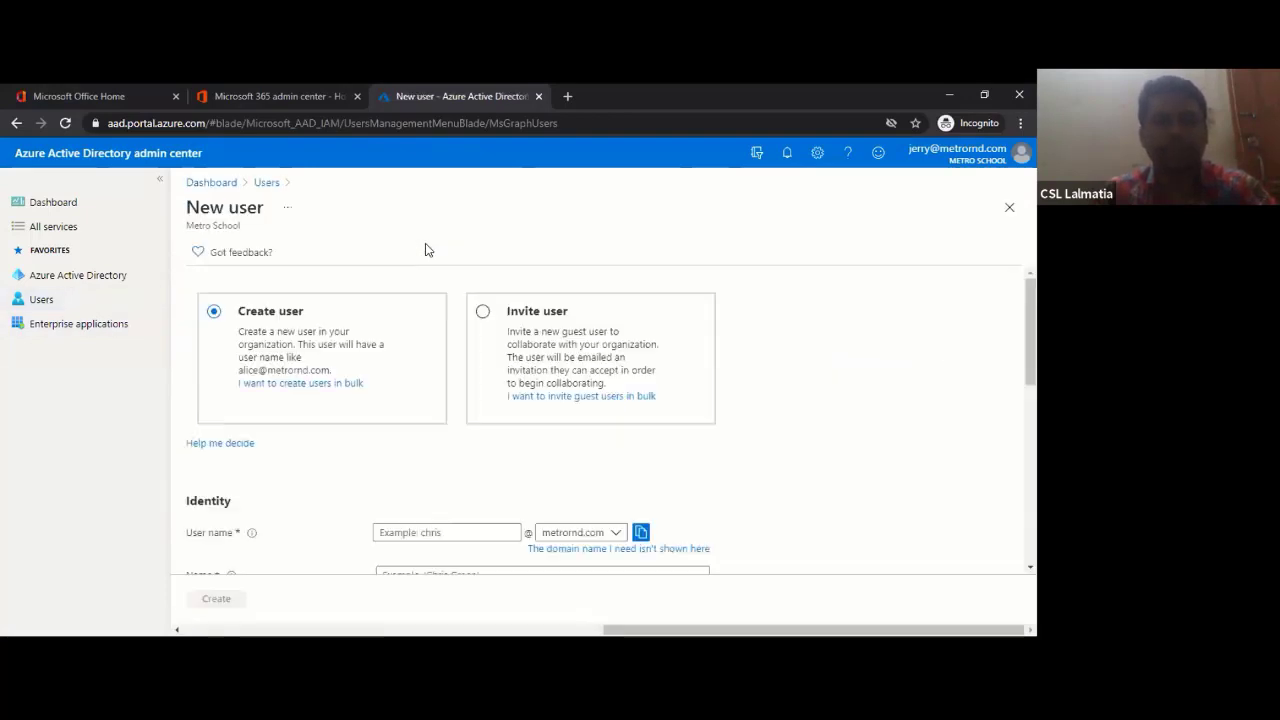
{"action": "left_click", "coordinate": [446, 530]}
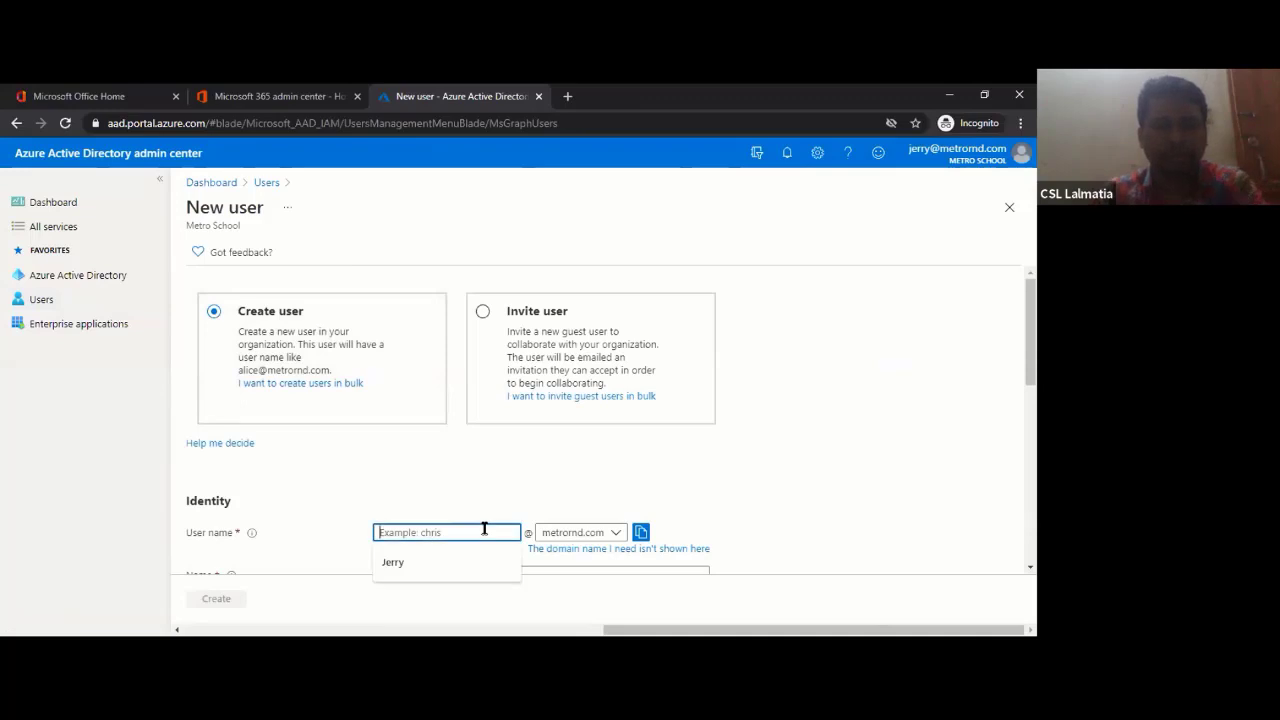
{"action": "scroll", "coordinate": [477, 393], "scroll_direction": "down", "scroll_amount": 2}
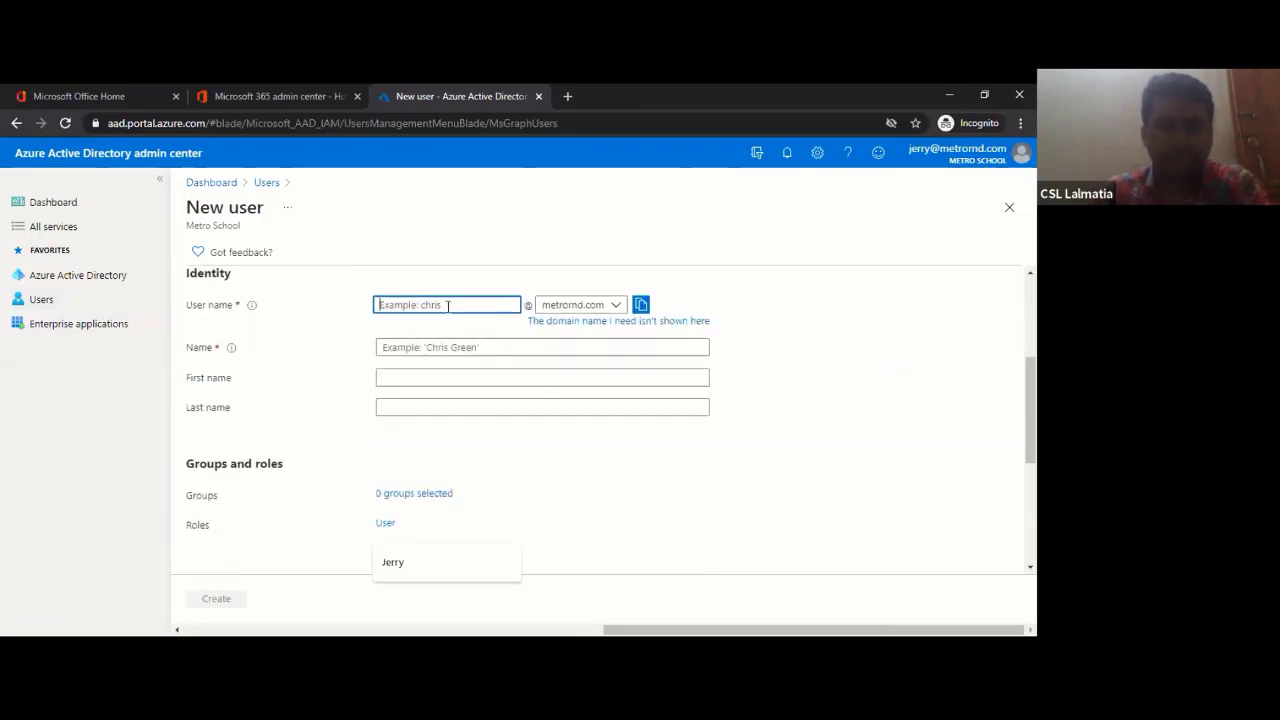
{"action": "type", "text": "k"}
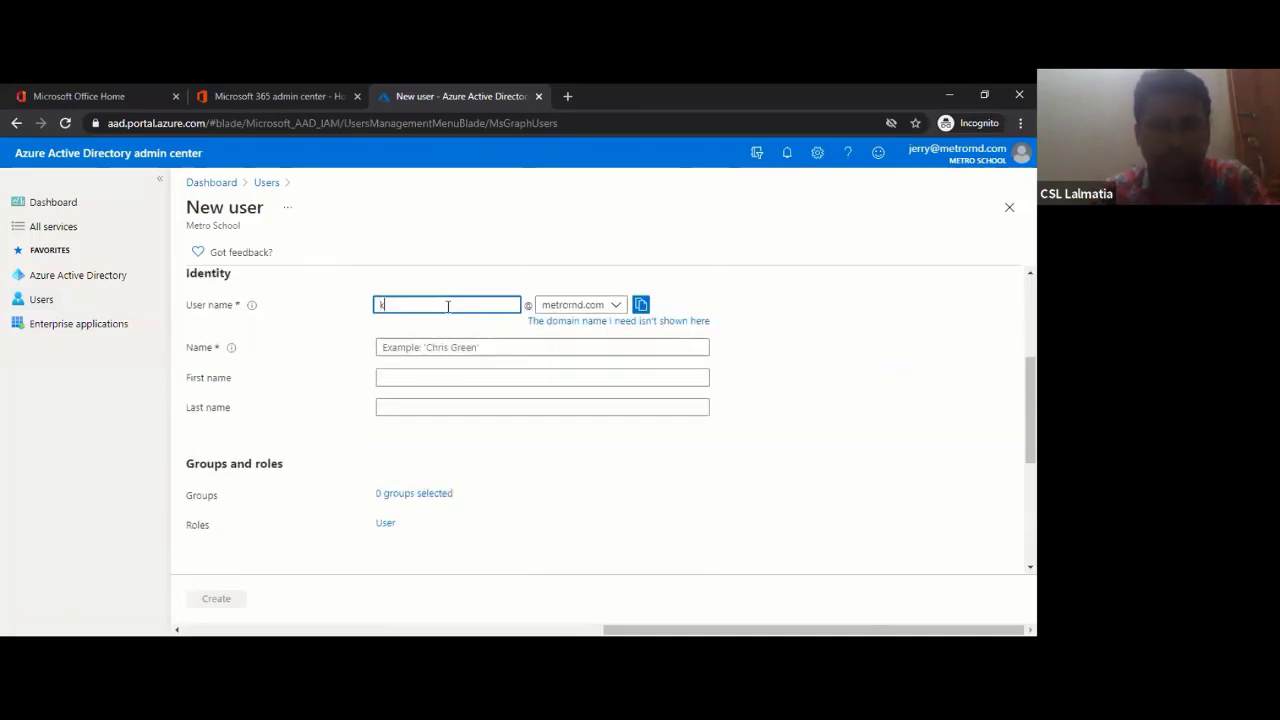
{"action": "type", "text": "alam"}
{"action": "left_click", "coordinate": [457, 347]}
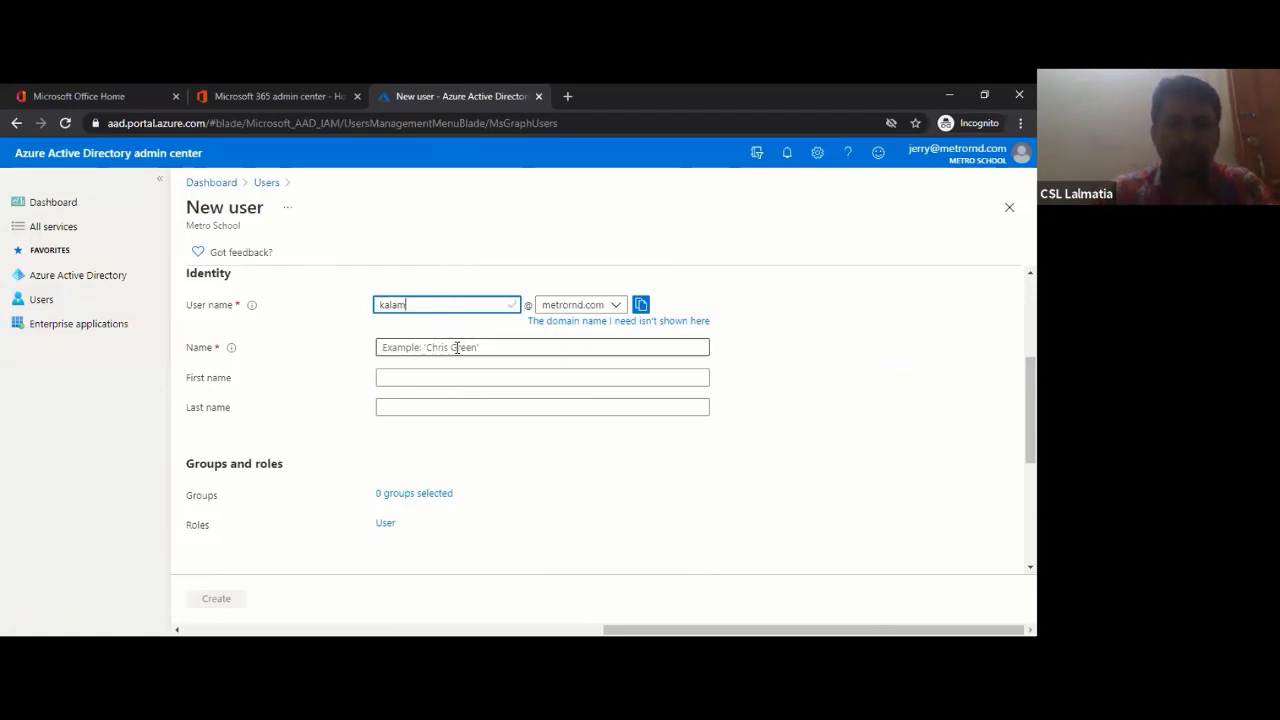
{"action": "type", "text": "kalam"}
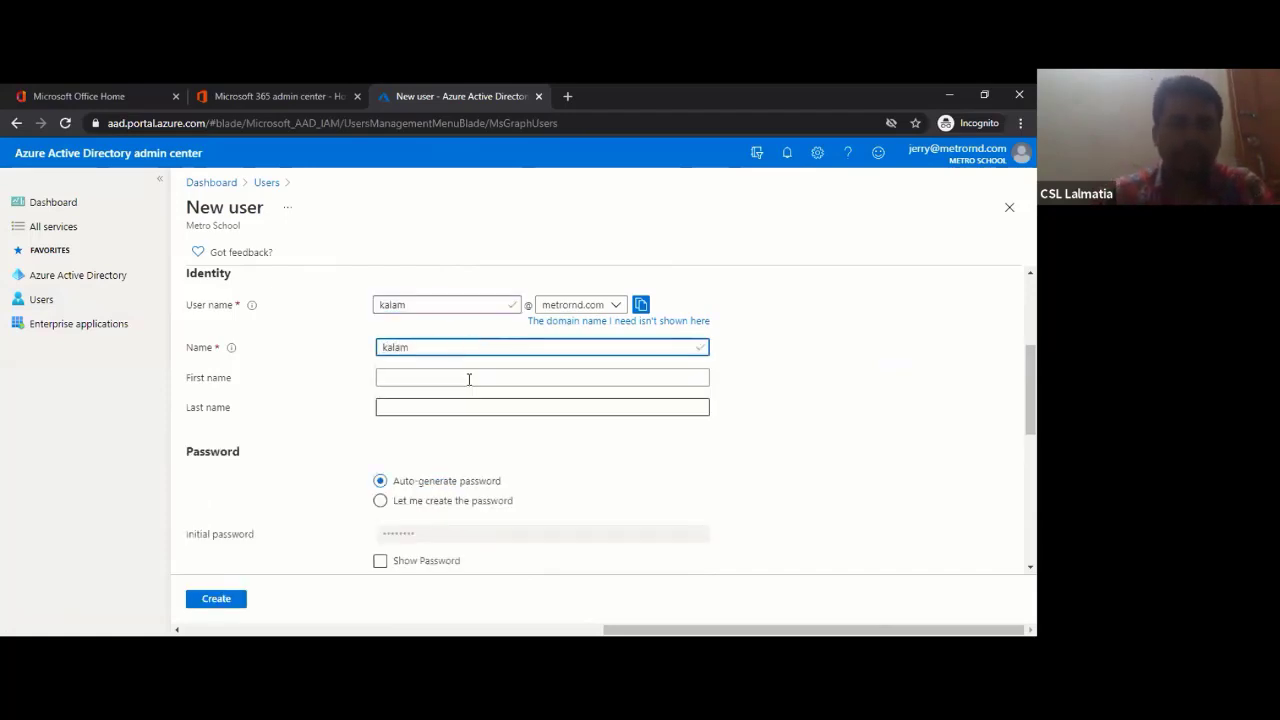
{"action": "left_click", "coordinate": [469, 378]}
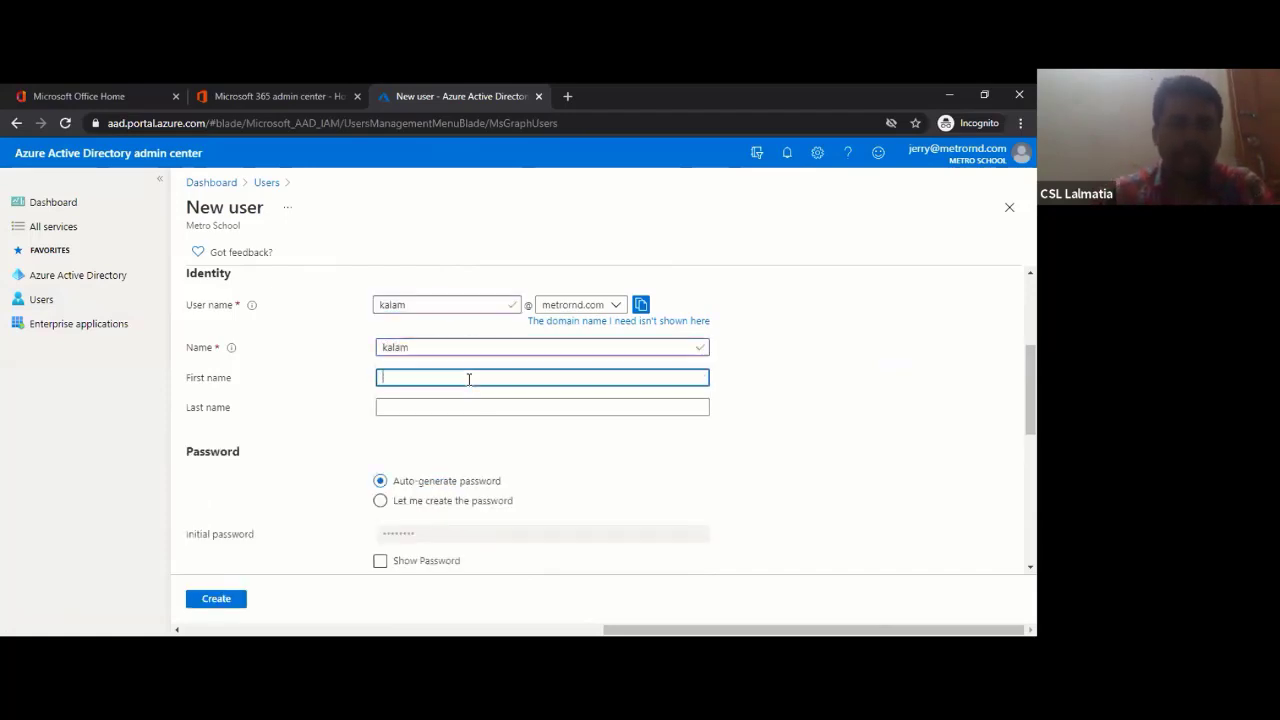
{"action": "scroll", "coordinate": [680, 423], "scroll_direction": "down", "scroll_amount": 2}
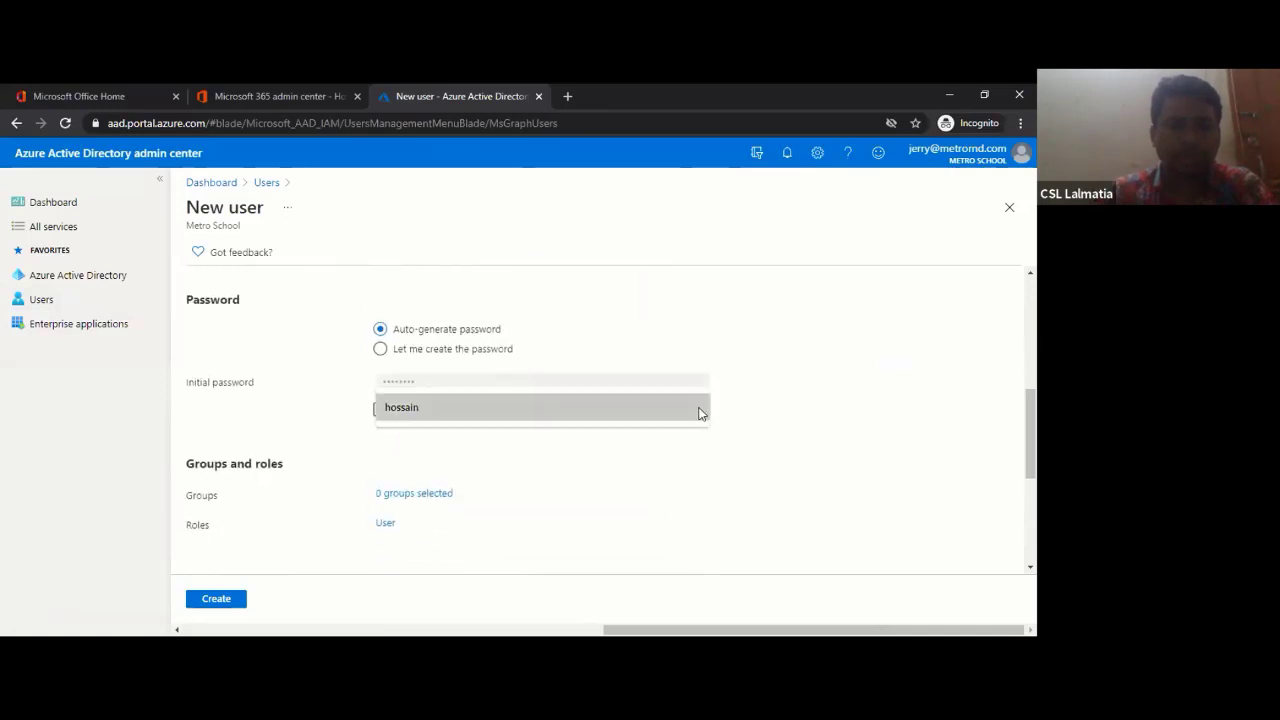
{"action": "scroll", "coordinate": [600, 385], "scroll_direction": "up", "scroll_amount": 2}
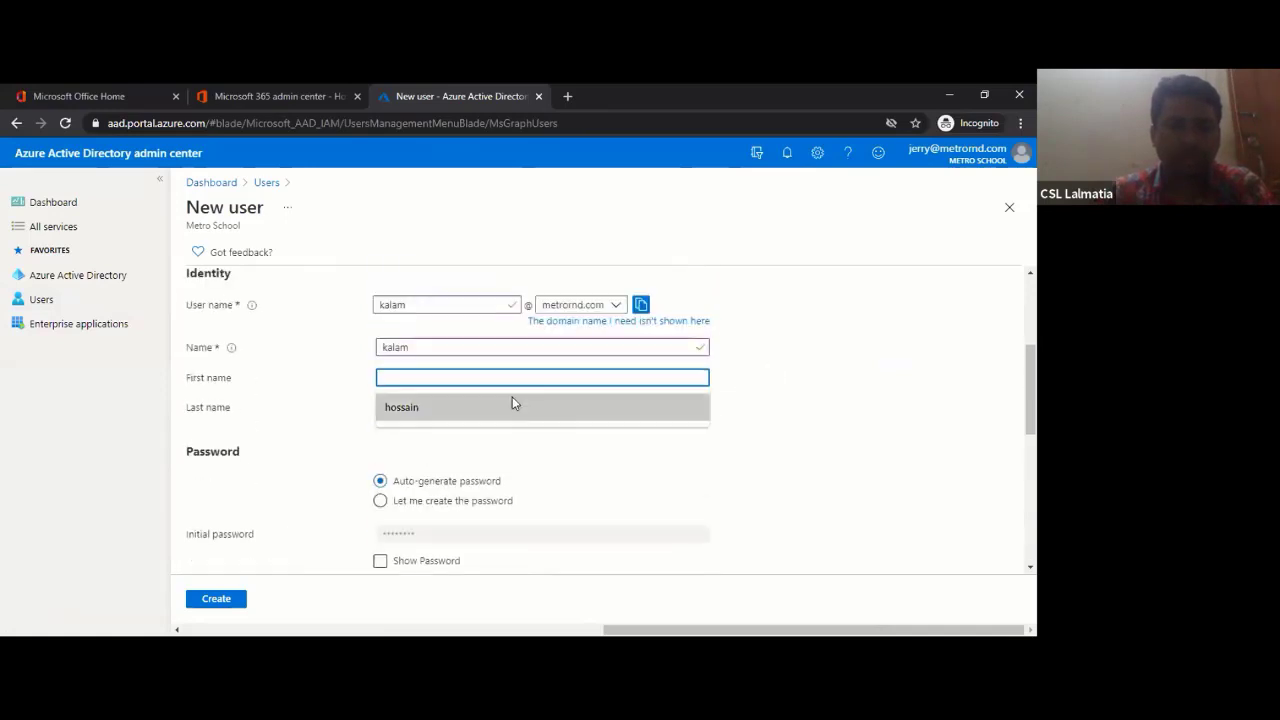
{"action": "left_click", "coordinate": [435, 400]}
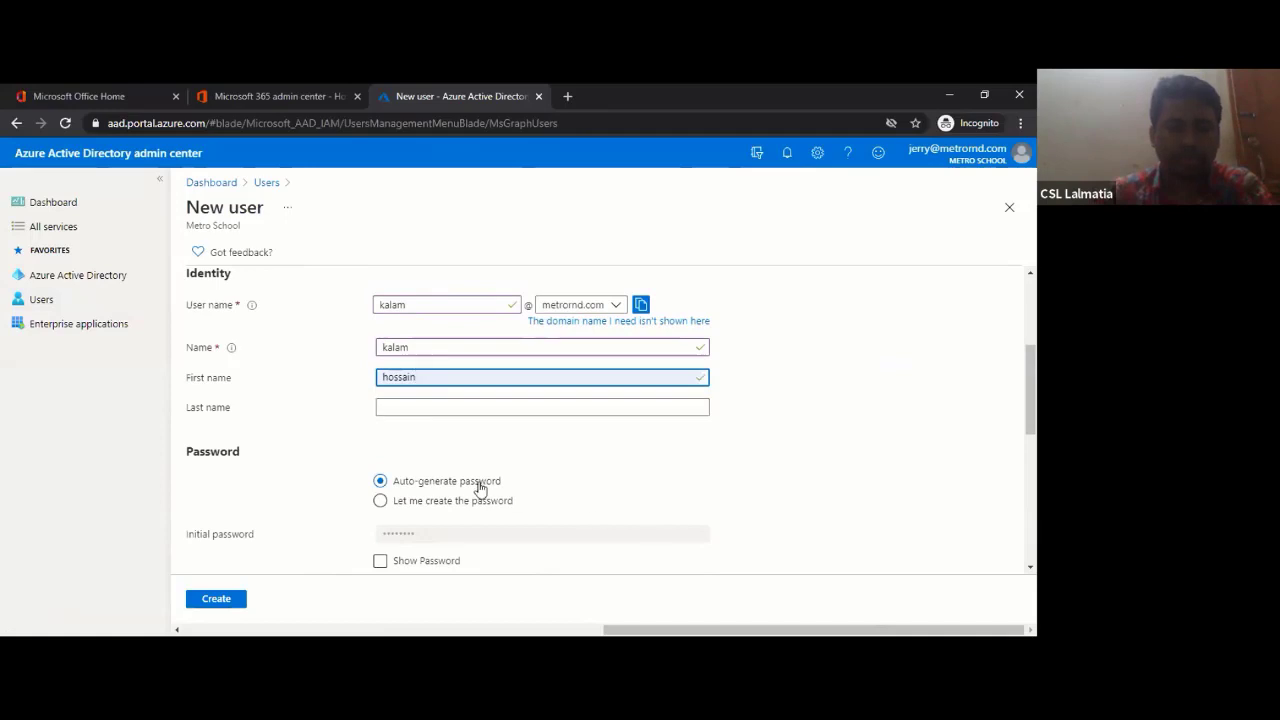
{"action": "scroll", "coordinate": [463, 485], "scroll_direction": "down", "scroll_amount": 1}
{"action": "scroll", "coordinate": [463, 485], "scroll_direction": "down", "scroll_amount": 1}
- Keep the auto-generated password, reveal and copy it, then create the user
{"action": "left_click", "coordinate": [381, 425]}
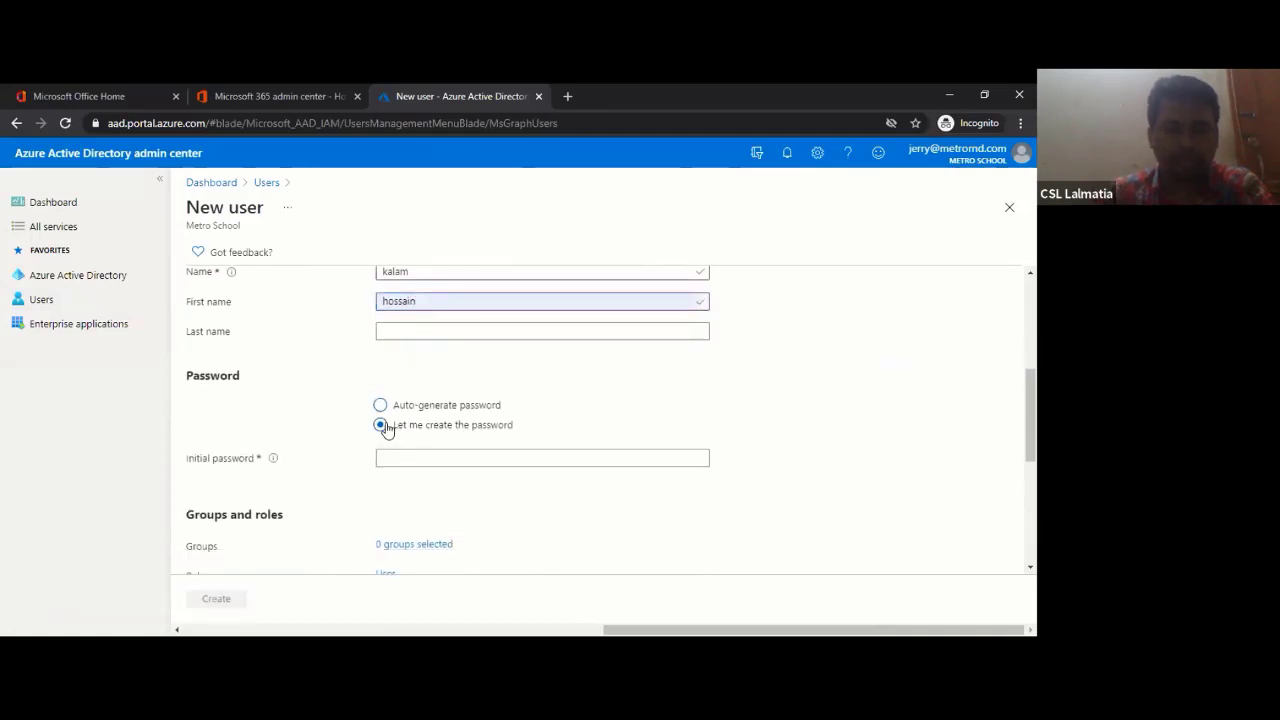
{"action": "left_click", "coordinate": [381, 406]}
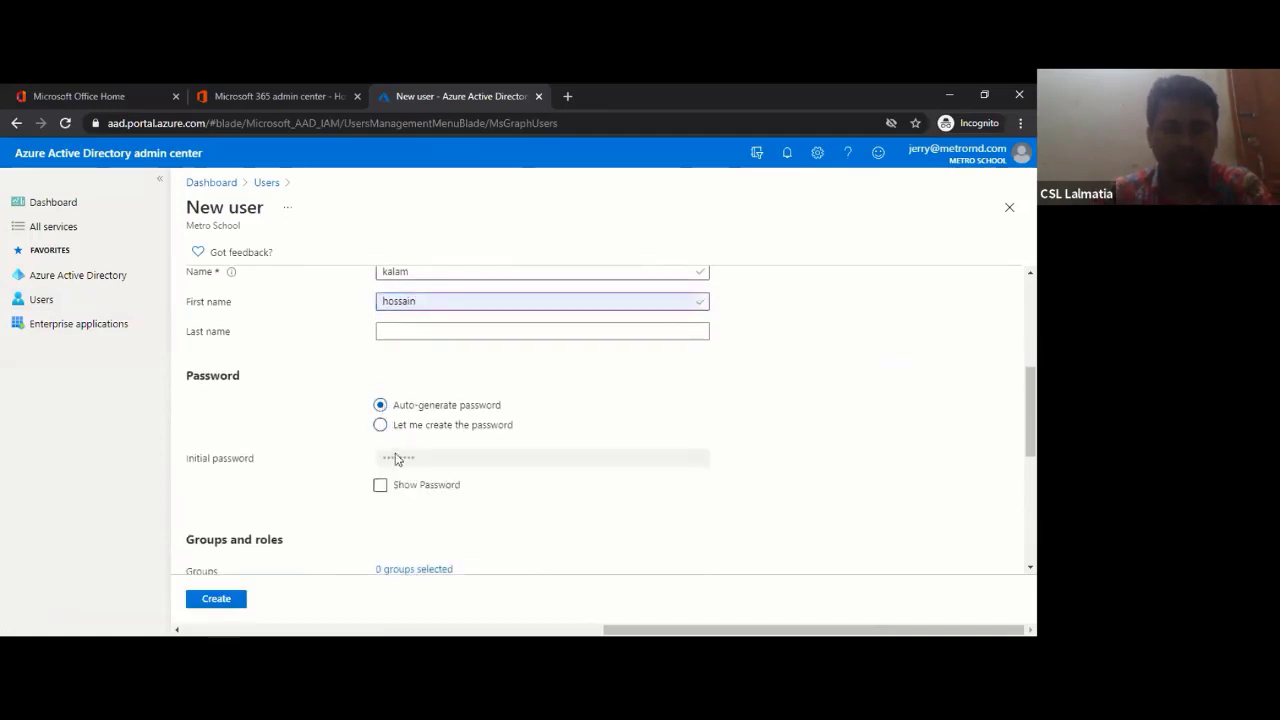
{"action": "scroll", "coordinate": [574, 474], "scroll_direction": "down", "scroll_amount": 2}
{"action": "left_click", "coordinate": [381, 410]}
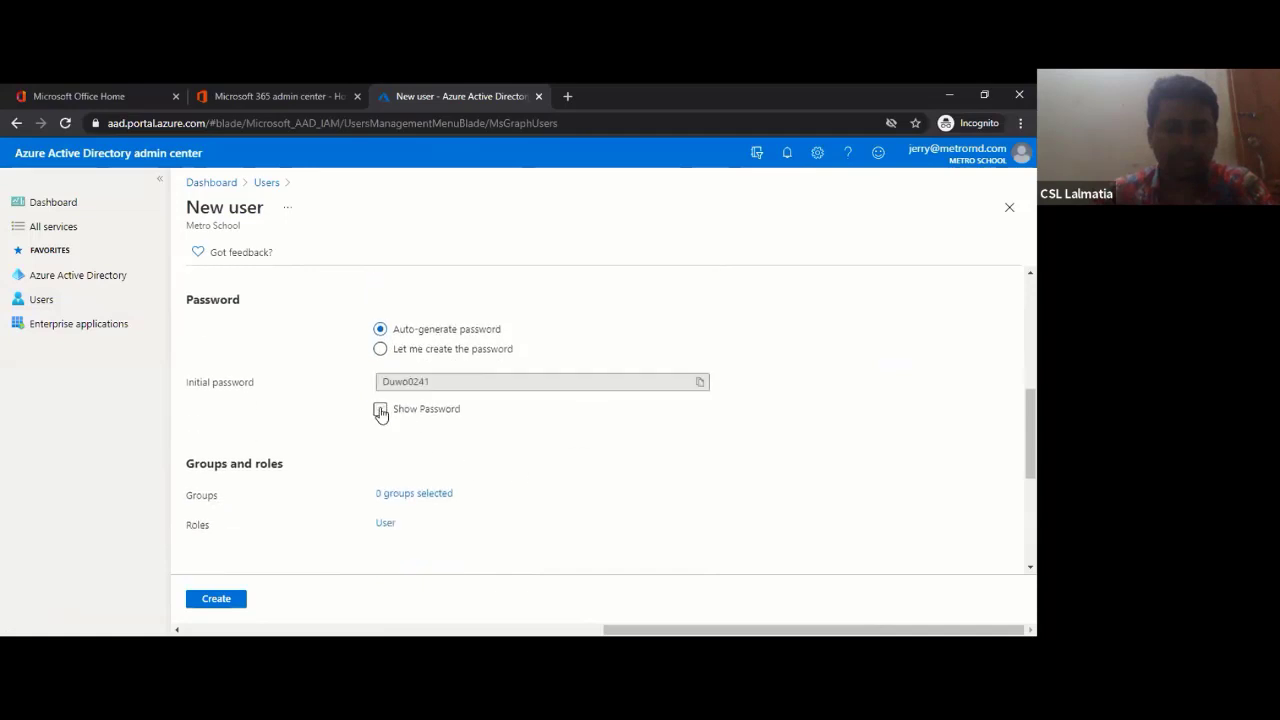
{"action": "left_click", "coordinate": [437, 381]}
{"action": "double_click", "coordinate": [404, 382]}
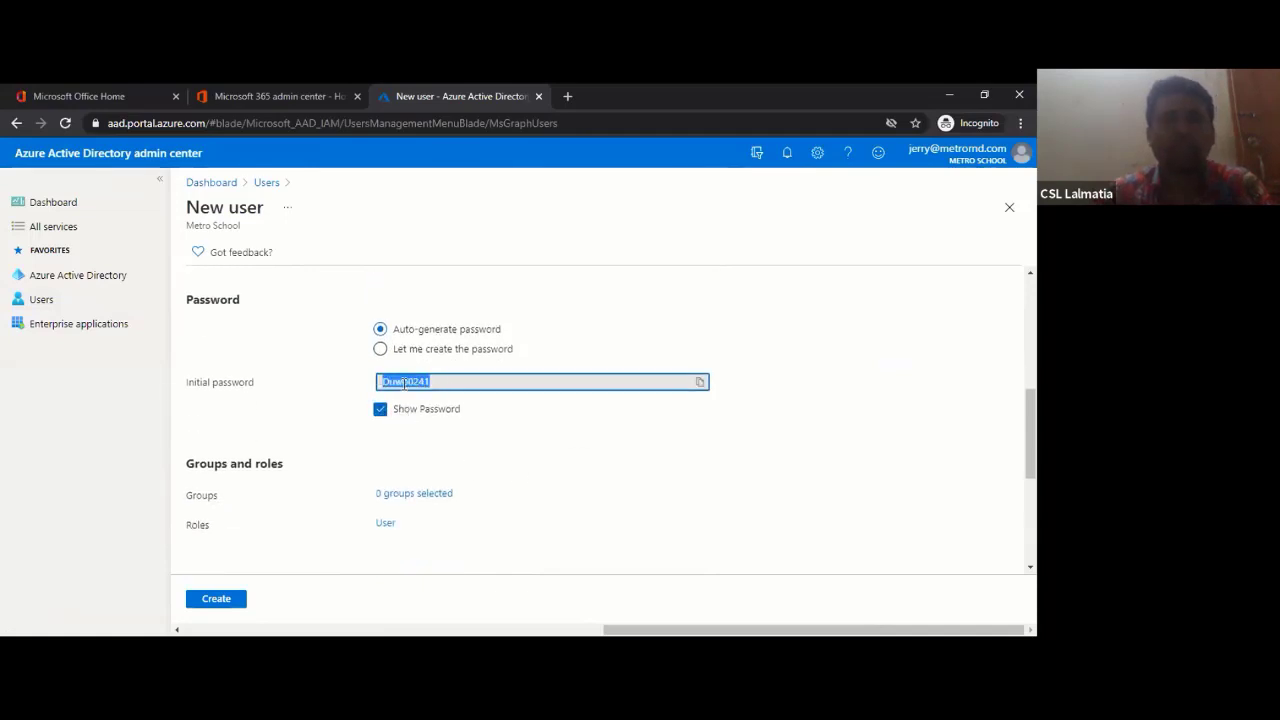
{"action": "right_click", "coordinate": [404, 388]}
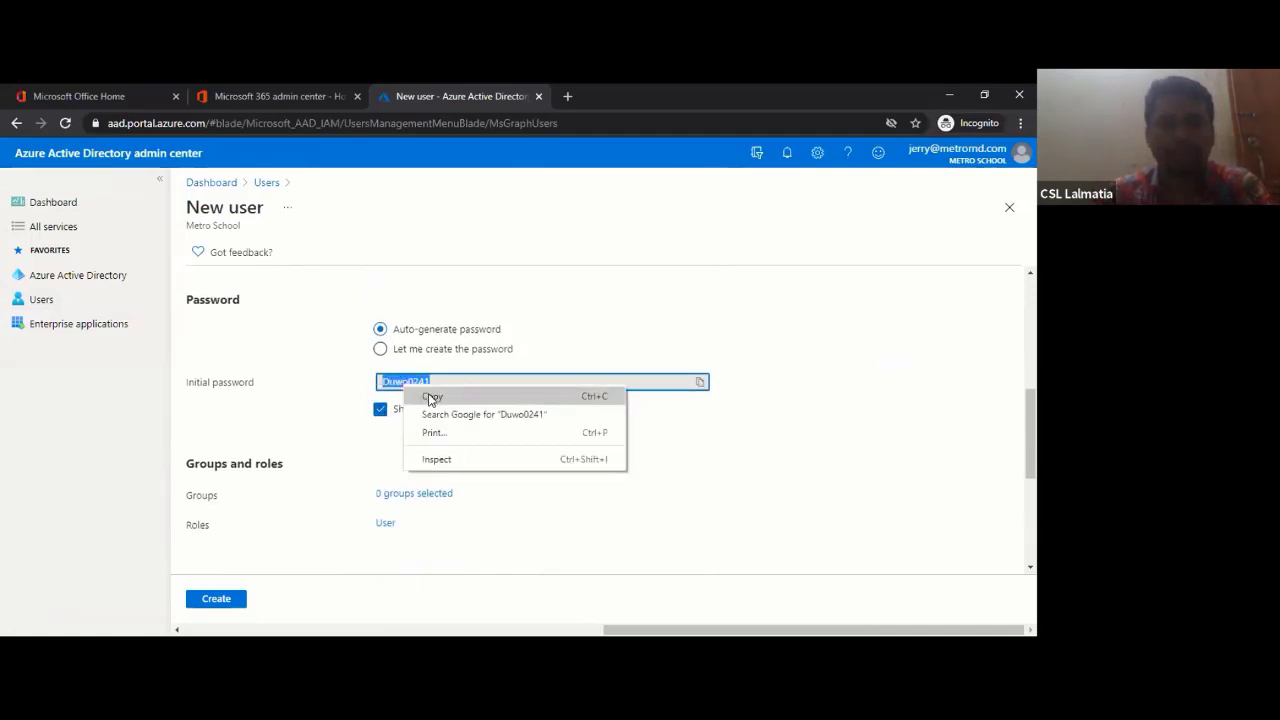
{"action": "left_click", "coordinate": [431, 397]}
{"action": "scroll", "coordinate": [447, 446], "scroll_direction": "down", "scroll_amount": 3}
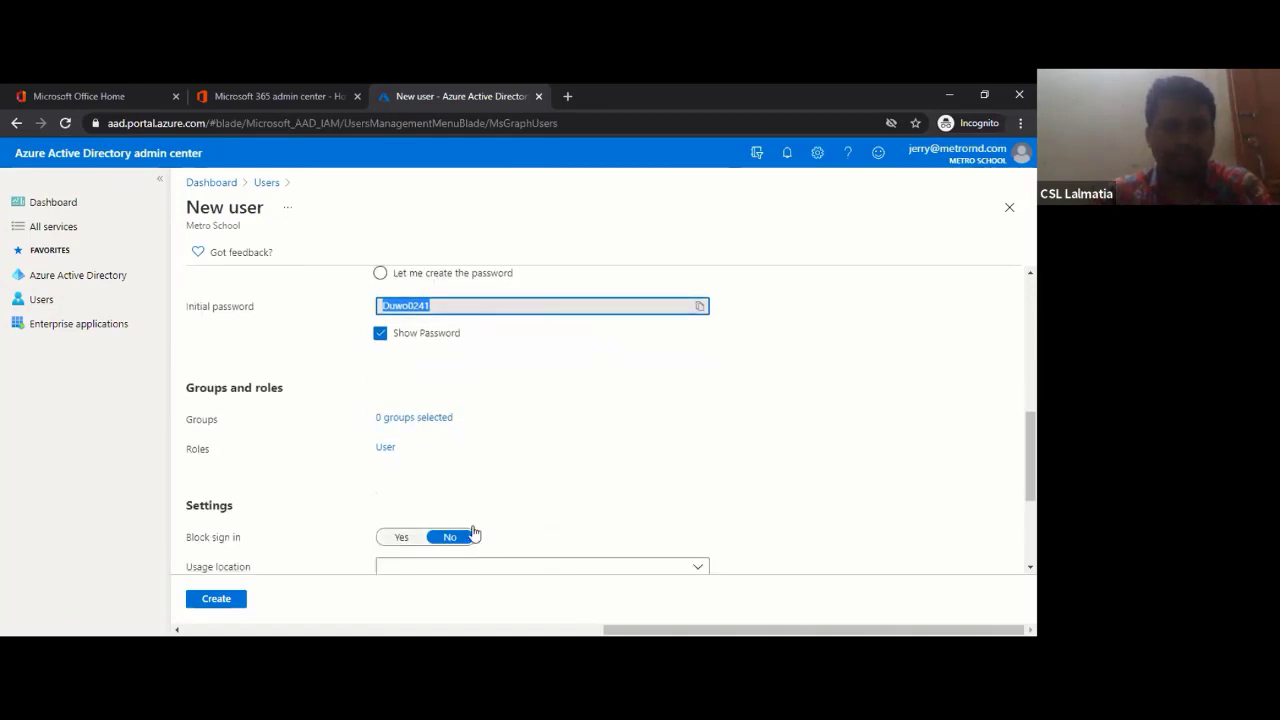
{"action": "left_click", "coordinate": [216, 598]}
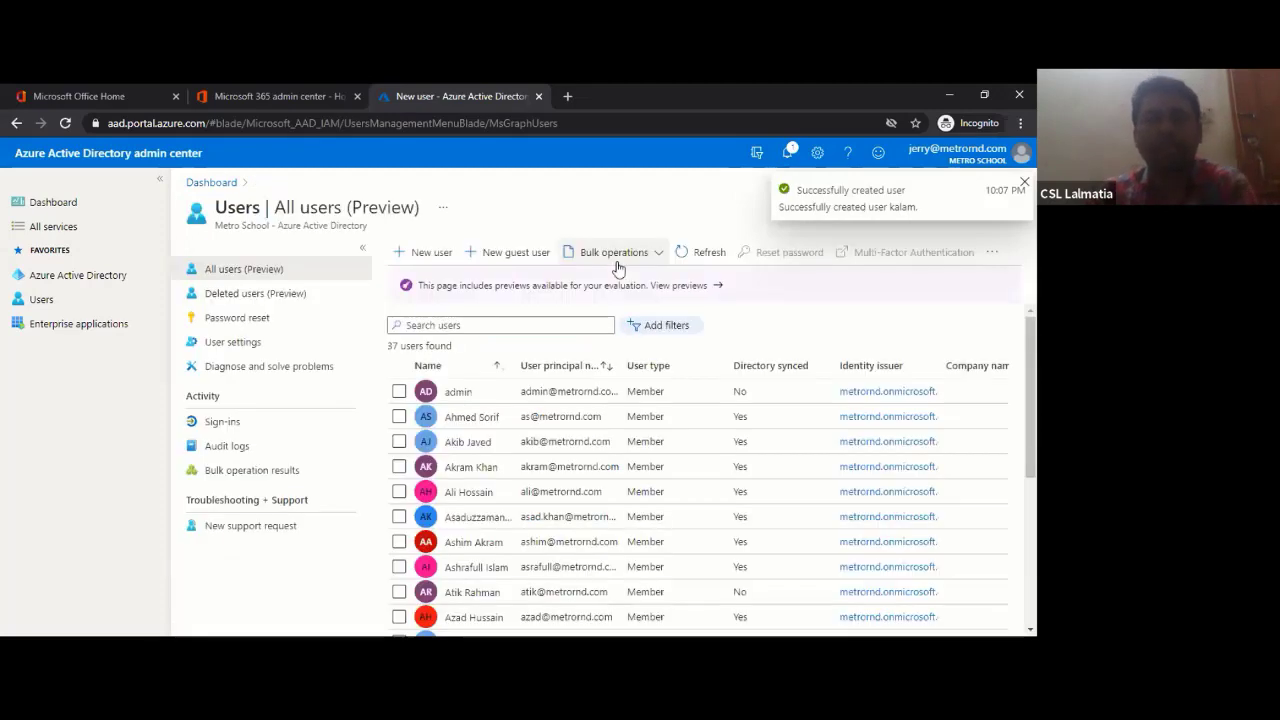
- Find the new user in the users list and confirm they belong to no groups
{"action": "left_click", "coordinate": [543, 325]}
{"action": "type", "text": "ka"}
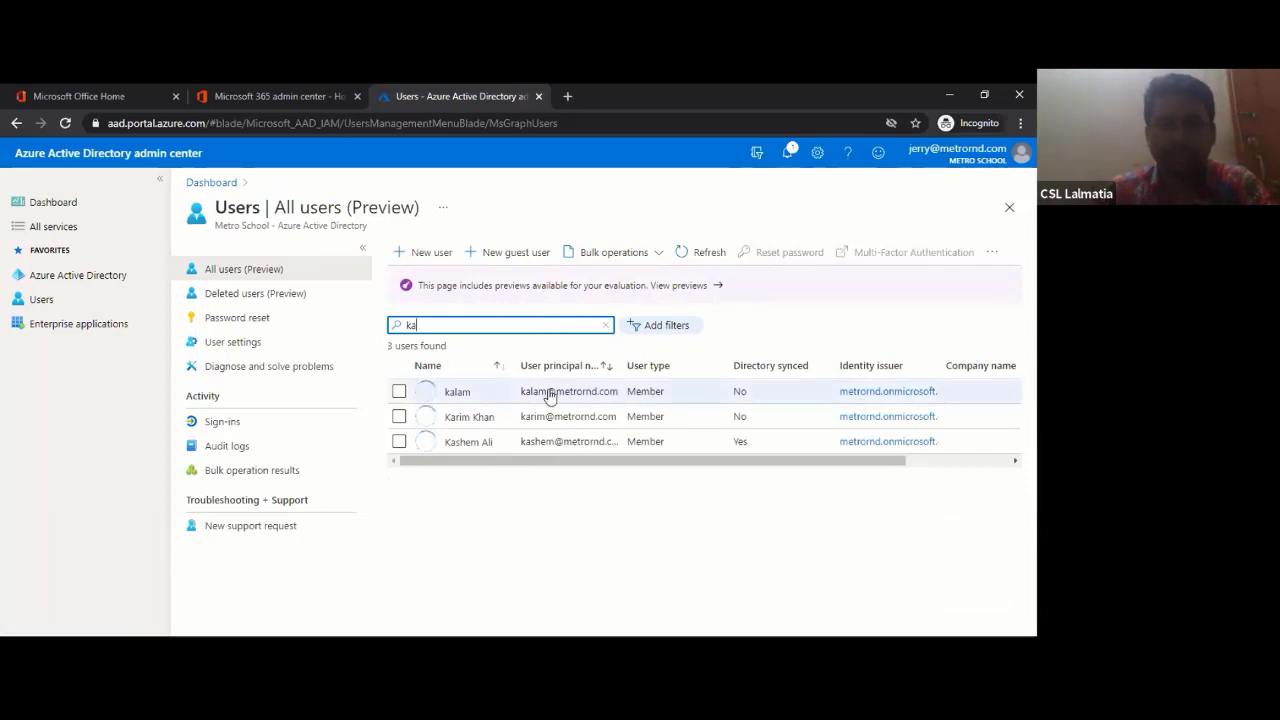
{"action": "left_click", "coordinate": [462, 394]}
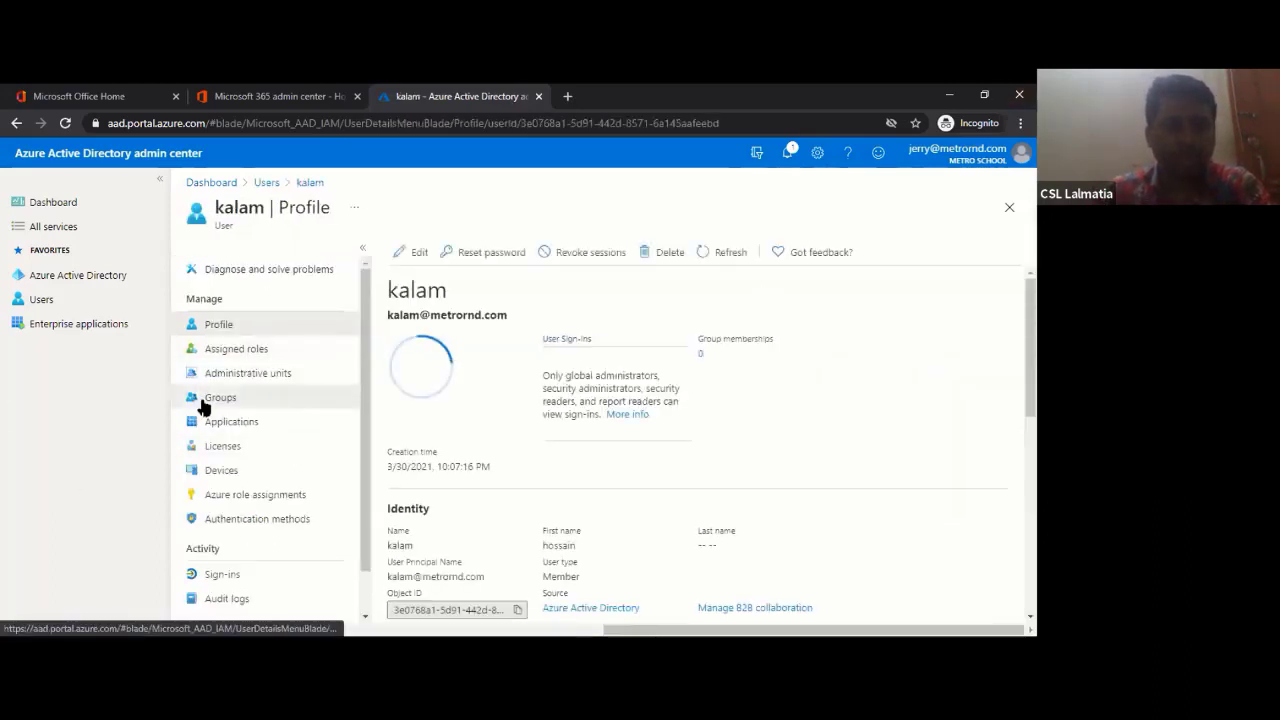
{"action": "left_click", "coordinate": [203, 405]}
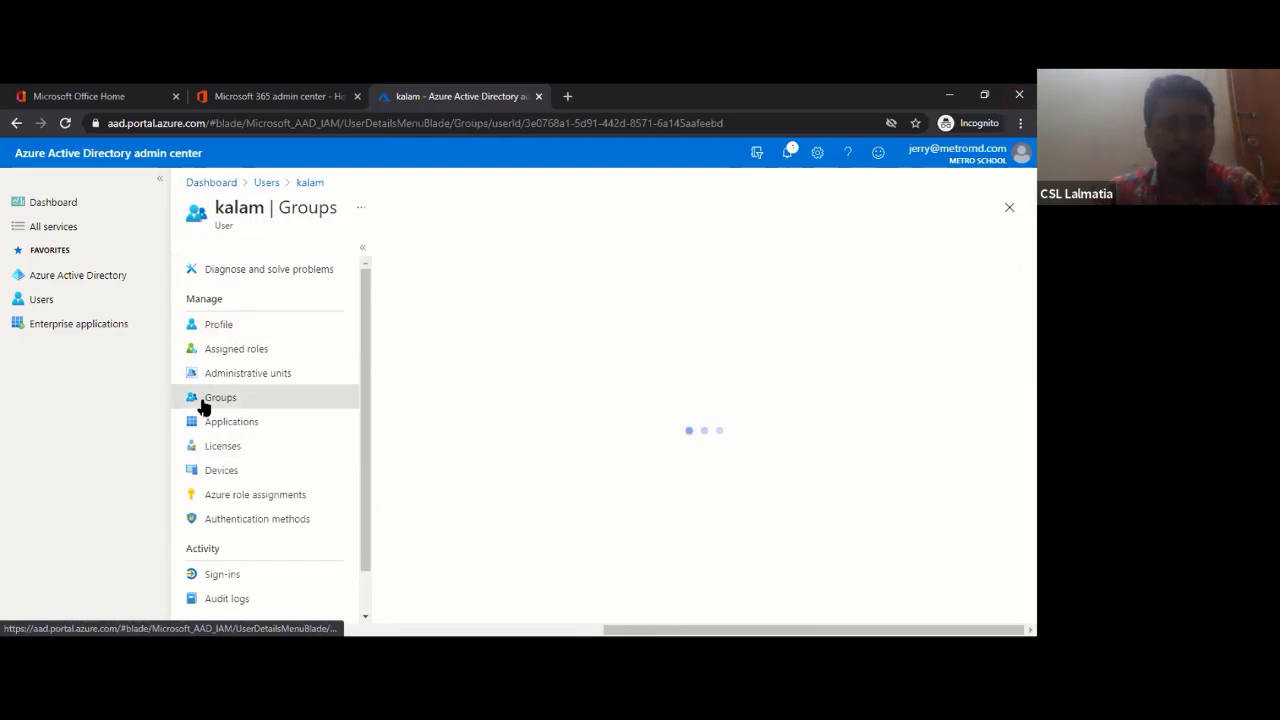
- Open the users' audit logs, which report access denied, and start a new browser tab
{"action": "left_click", "coordinate": [38, 301]}
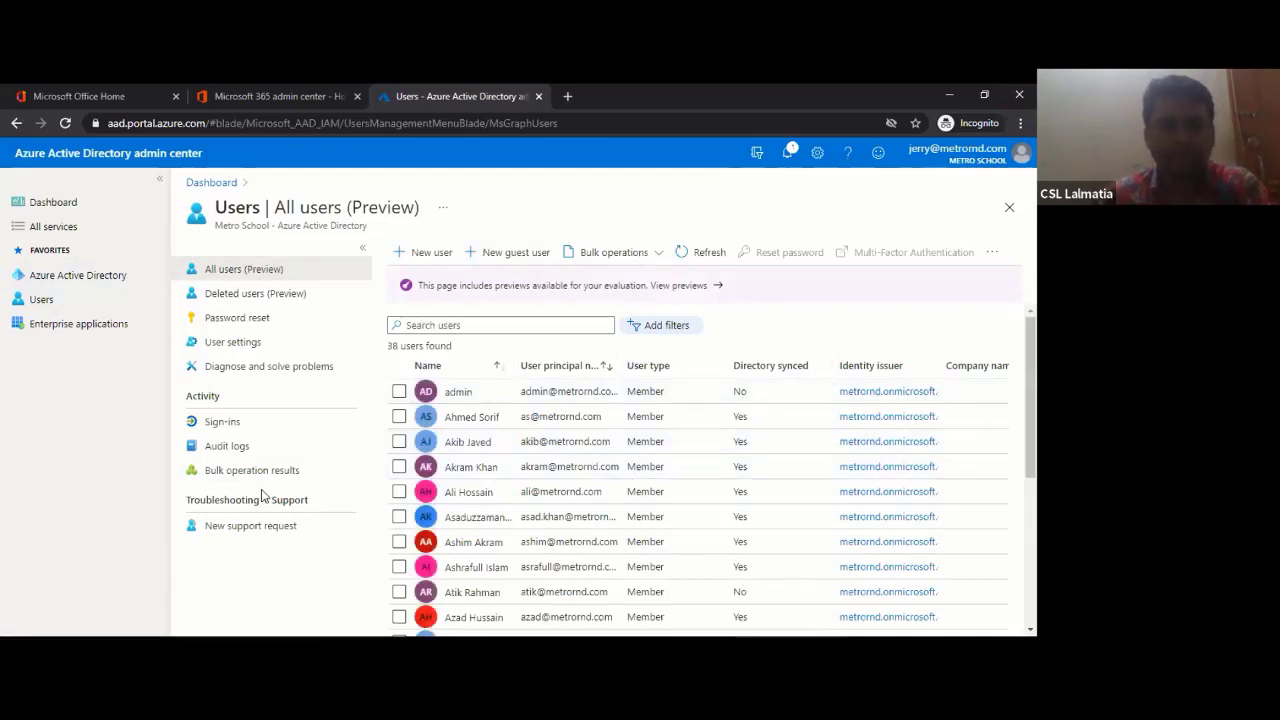
{"action": "left_click", "coordinate": [229, 448]}
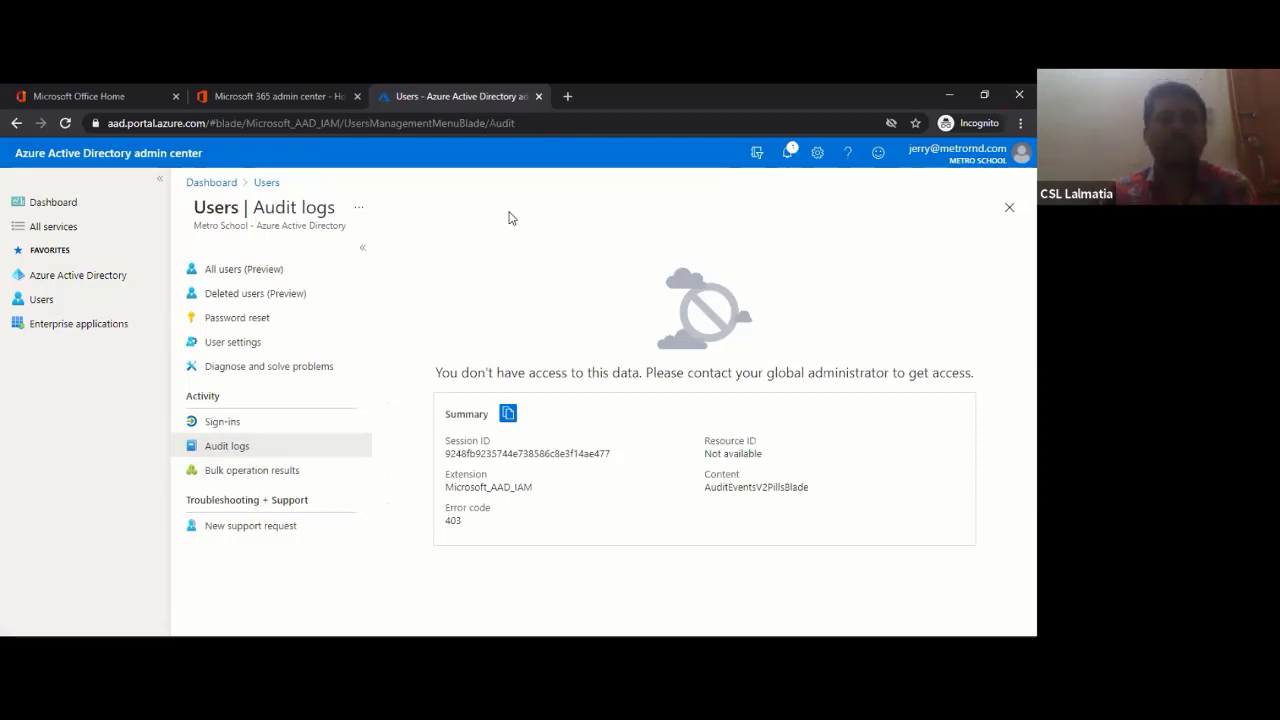
{"action": "left_click", "coordinate": [569, 97]}
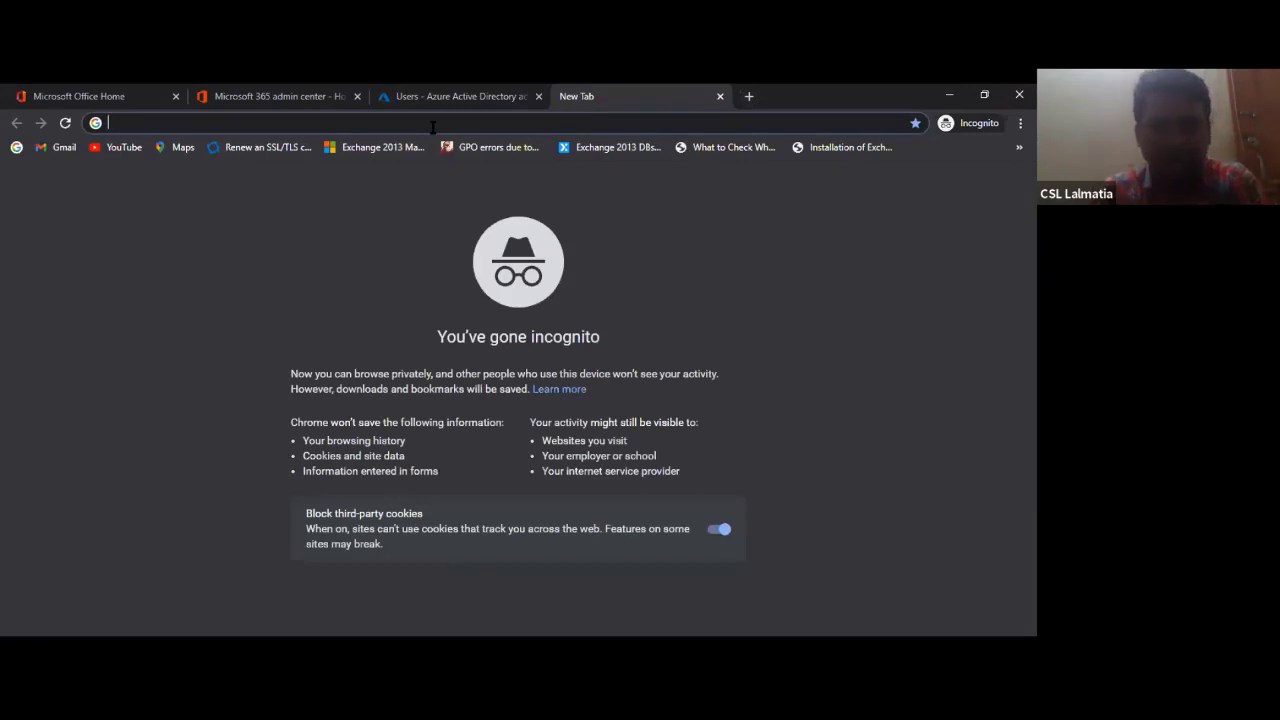
- Load azure.microsoft.com in the new tab, correcting a typo in the address
{"action": "type", "text": "azure"}
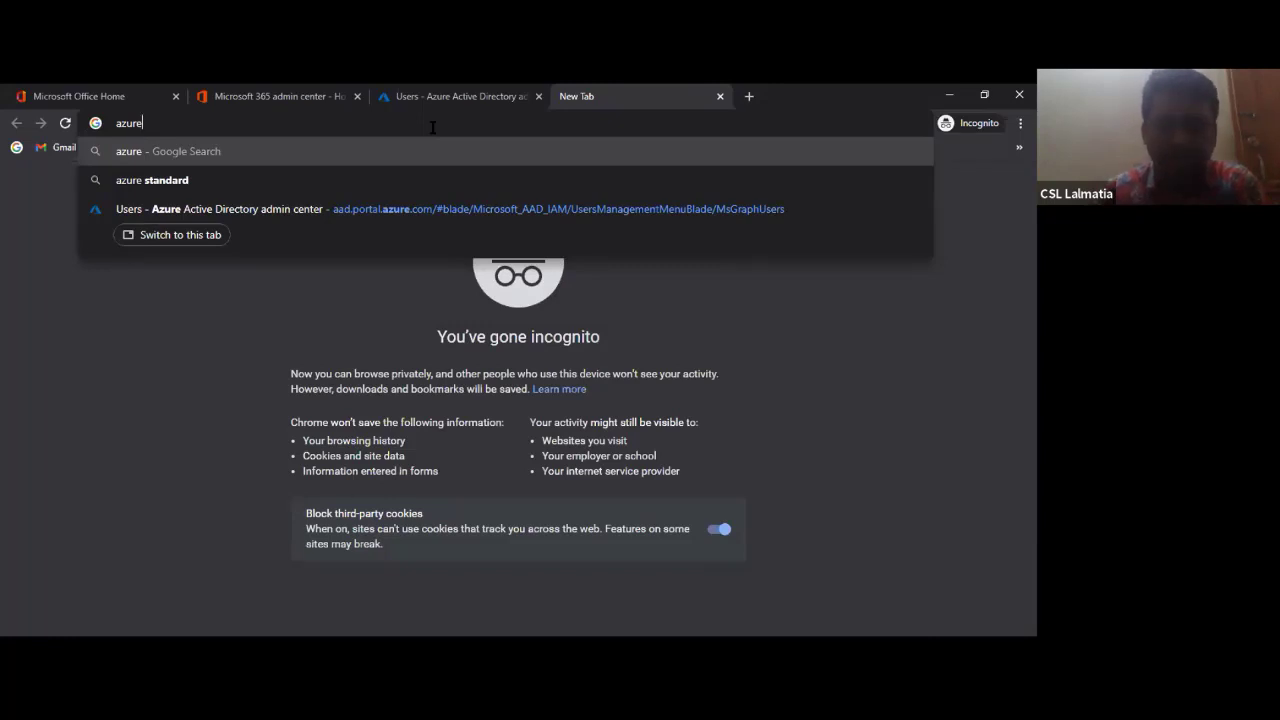
{"action": "type", "text": ".microo"}
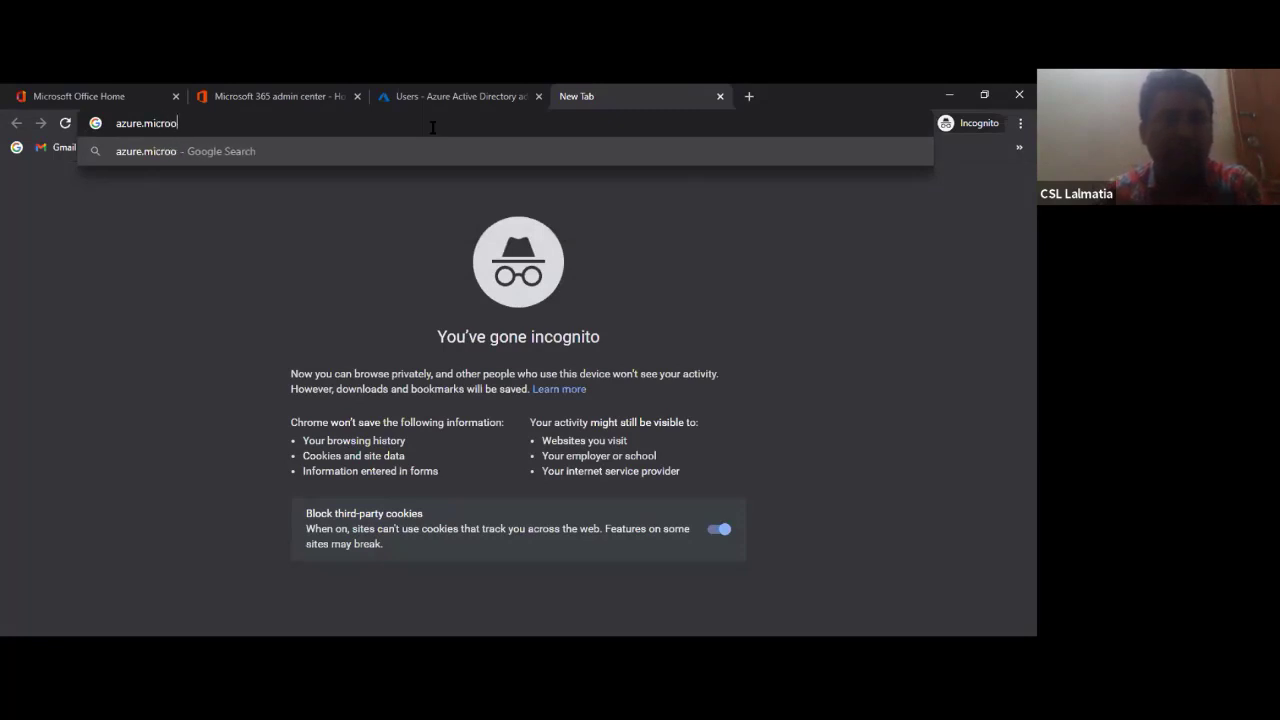
{"action": "key", "text": "BackSpace"}
{"action": "key", "text": "BackSpace"}
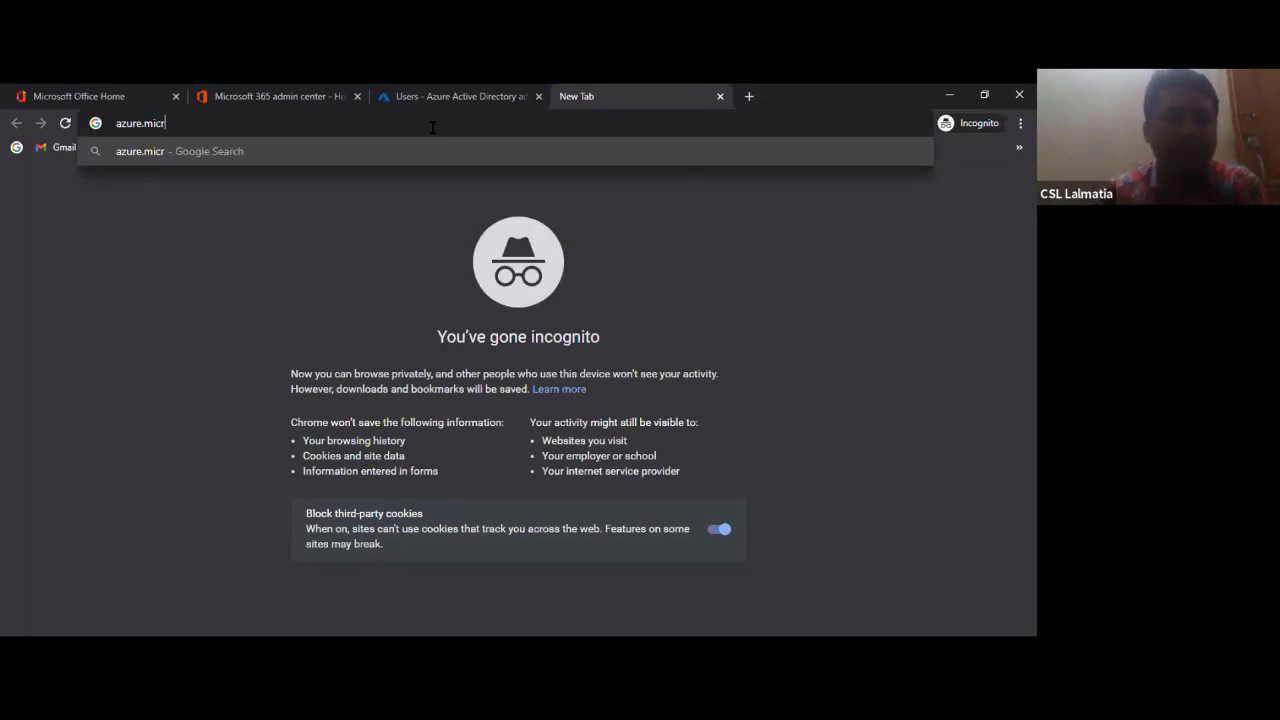
{"action": "type", "text": "osoft"}
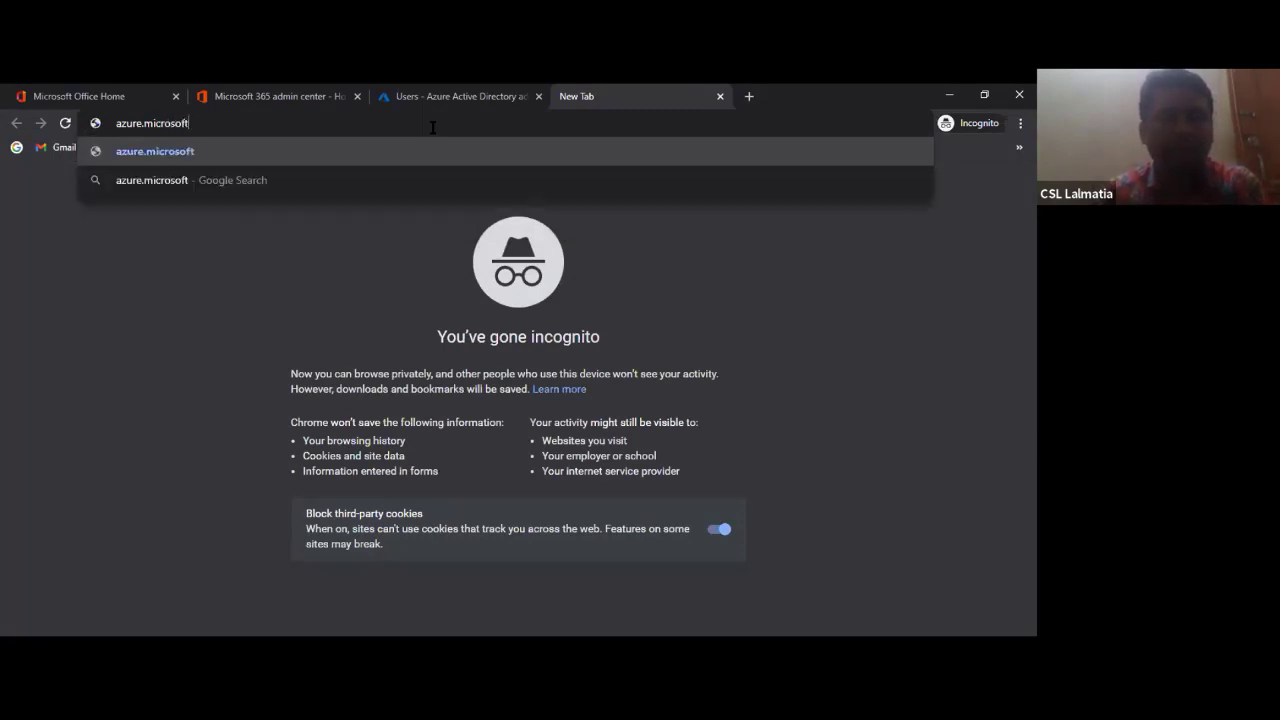
{"action": "type", "text": ".com"}
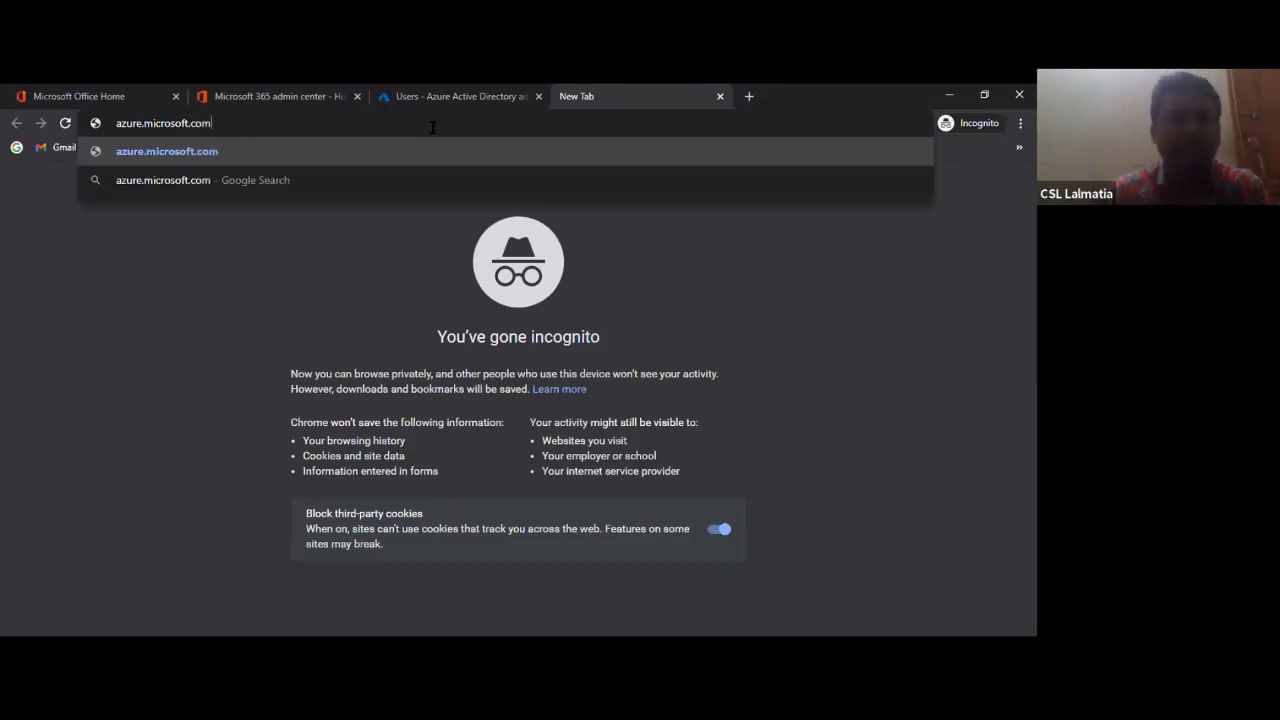
{"action": "key", "text": "Return"}
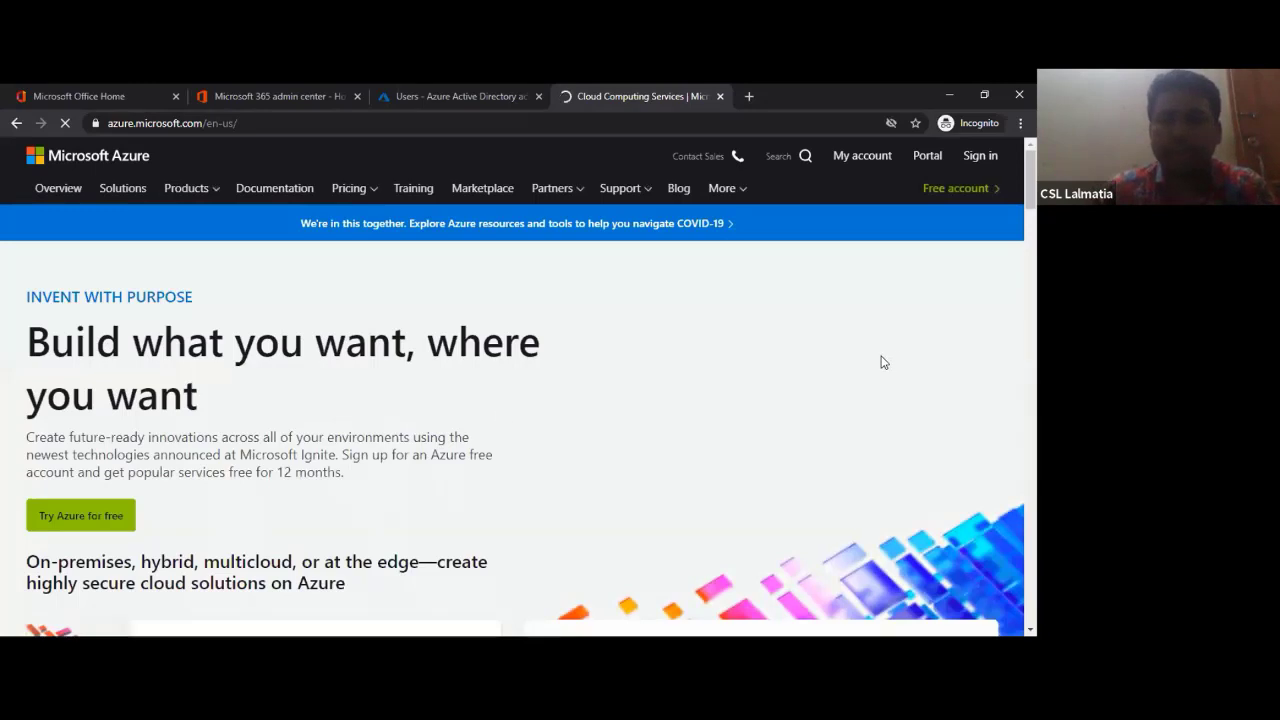
- Go to the Azure free account page and start the free sign-up at signup.azure.com
{"action": "scroll", "coordinate": [522, 447], "scroll_direction": "down", "scroll_amount": 2}
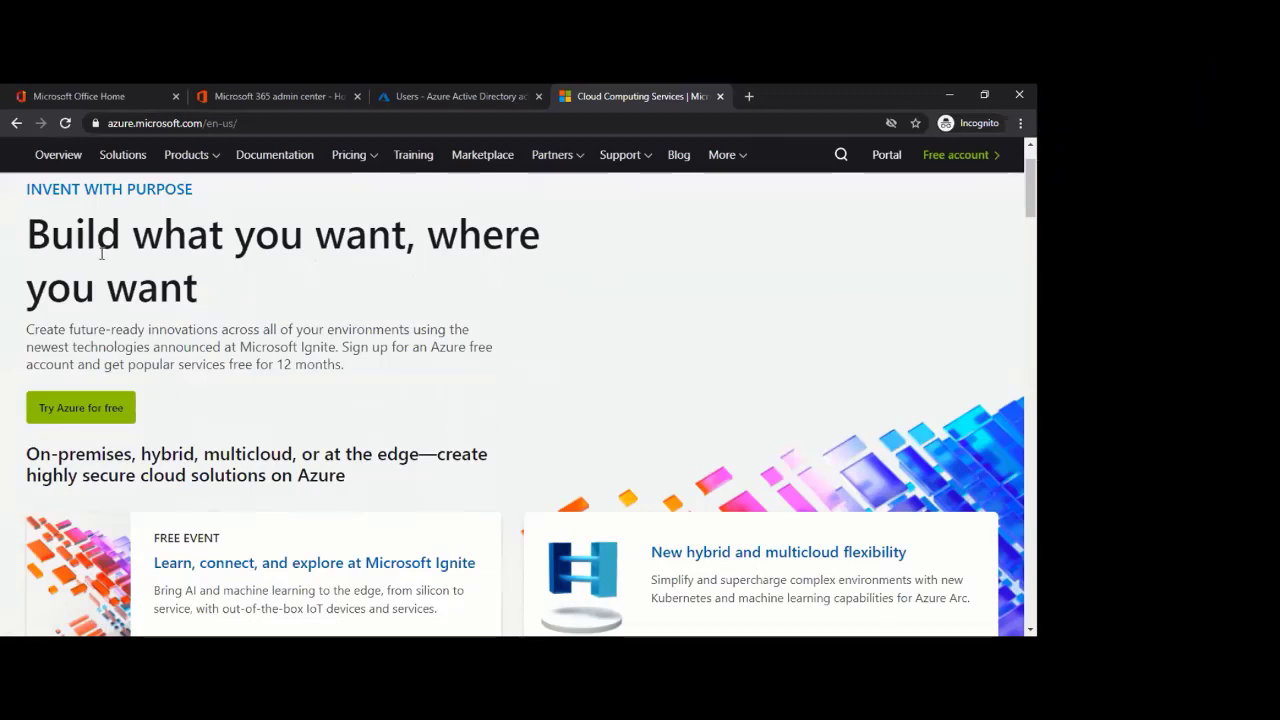
{"action": "left_click", "coordinate": [83, 418]}
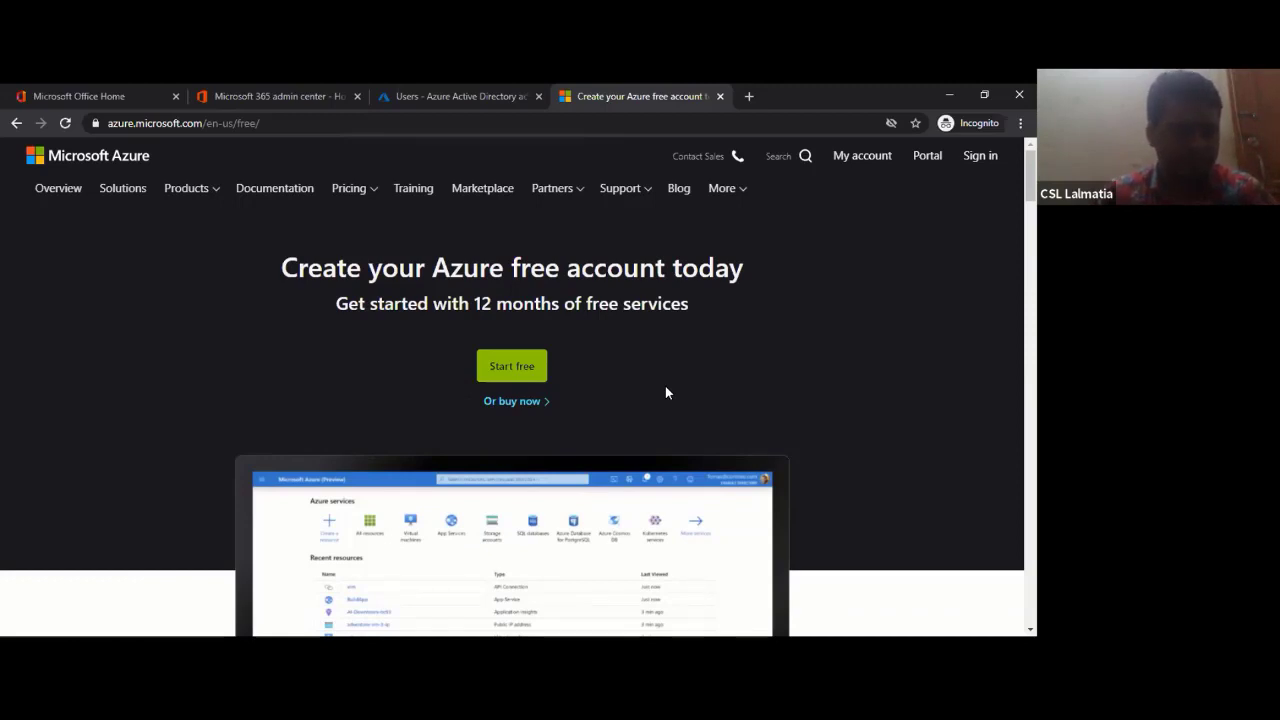
{"action": "left_click", "coordinate": [504, 369]}
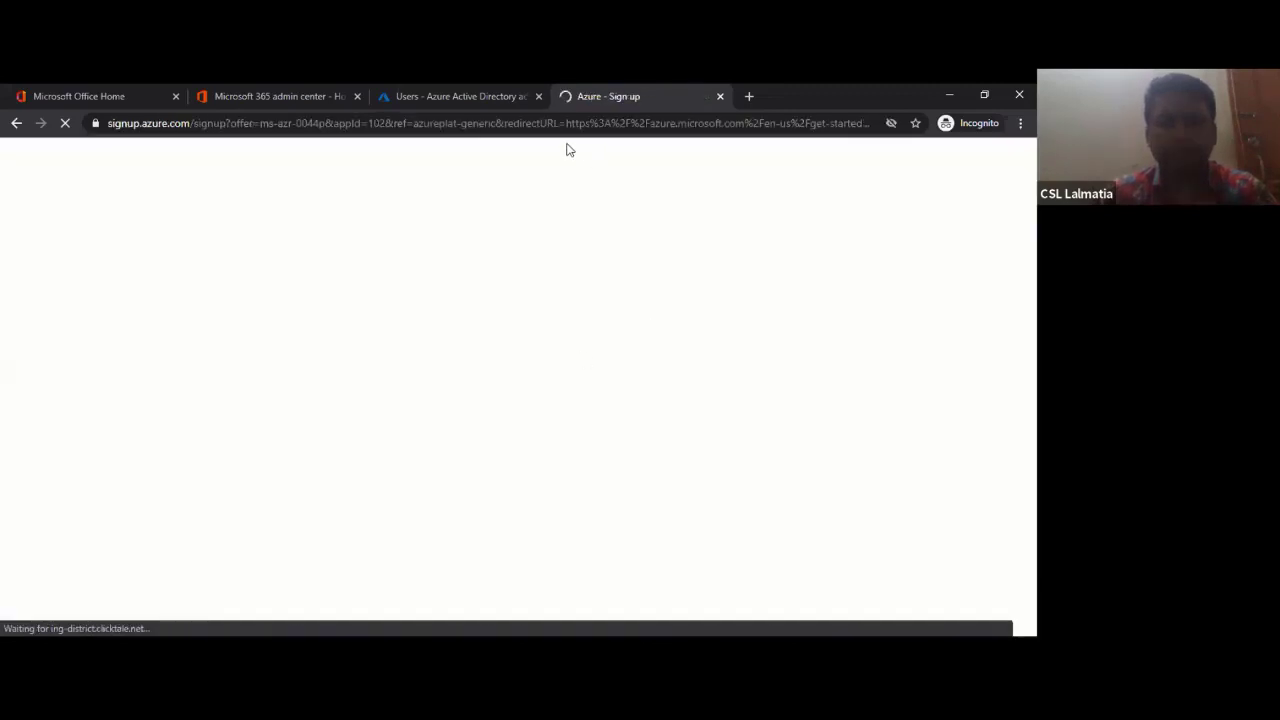
{"action": "left_click", "coordinate": [456, 97]}
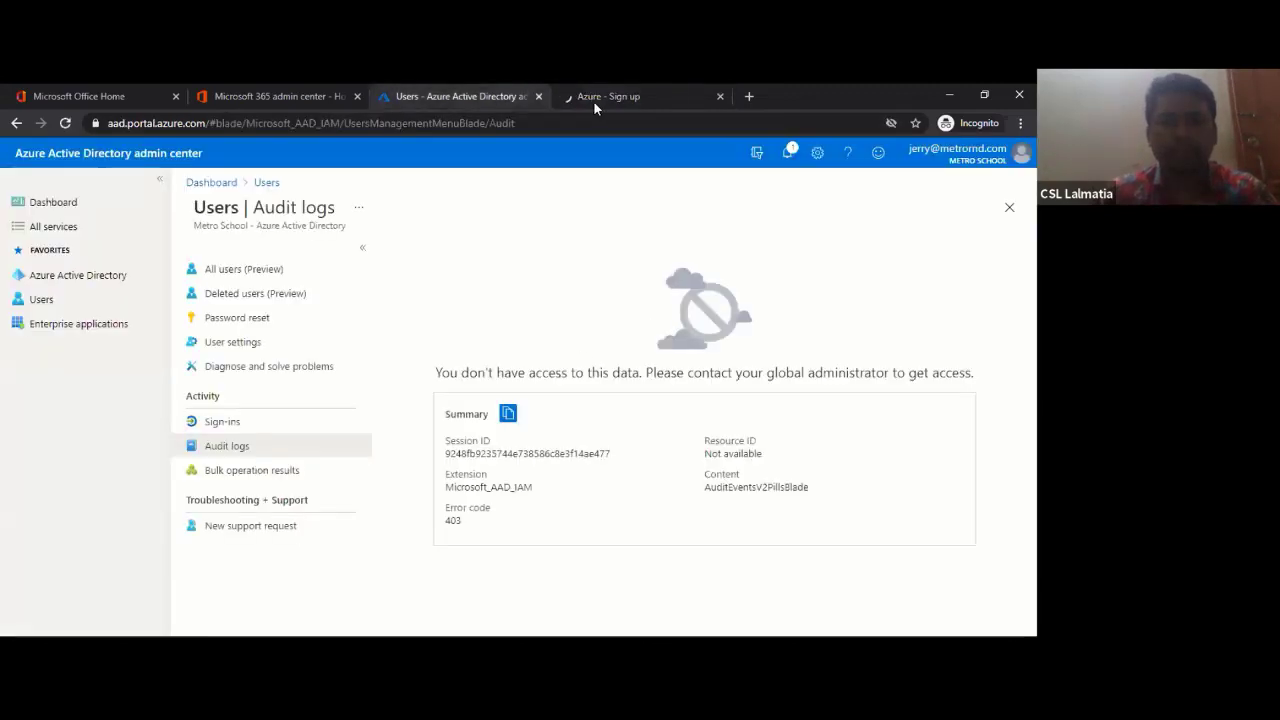
{"action": "left_click", "coordinate": [593, 100]}
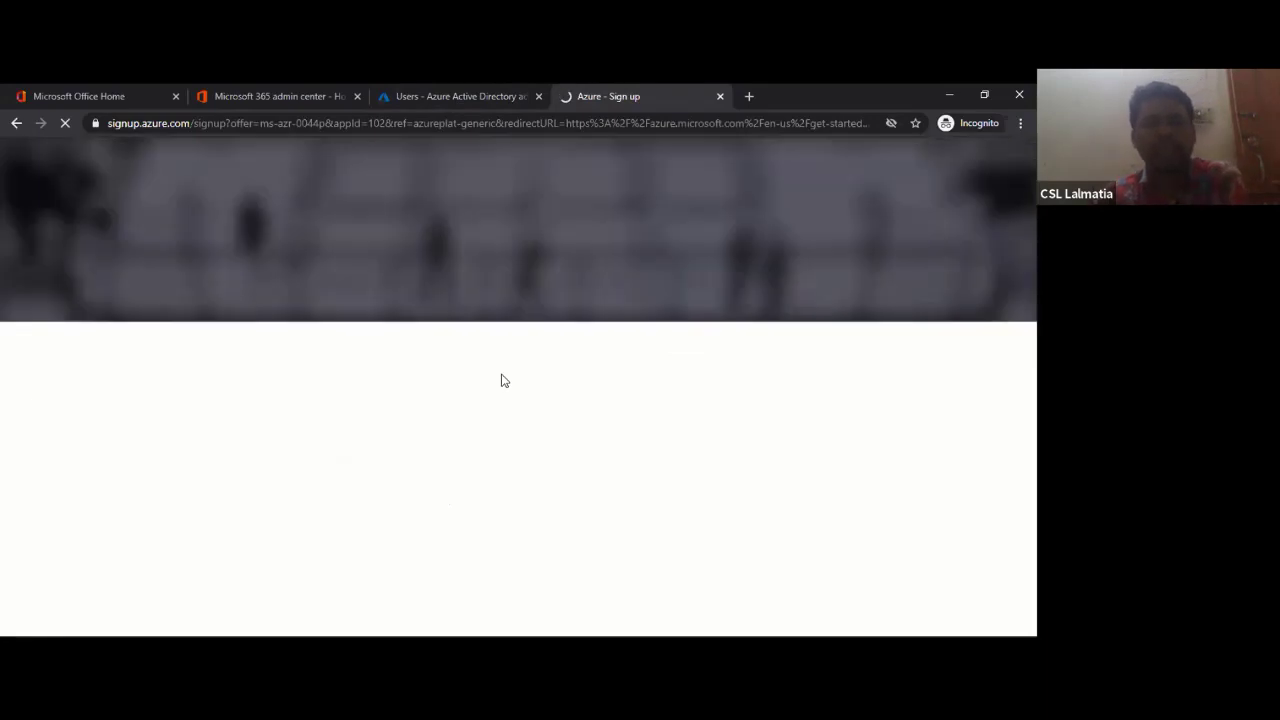